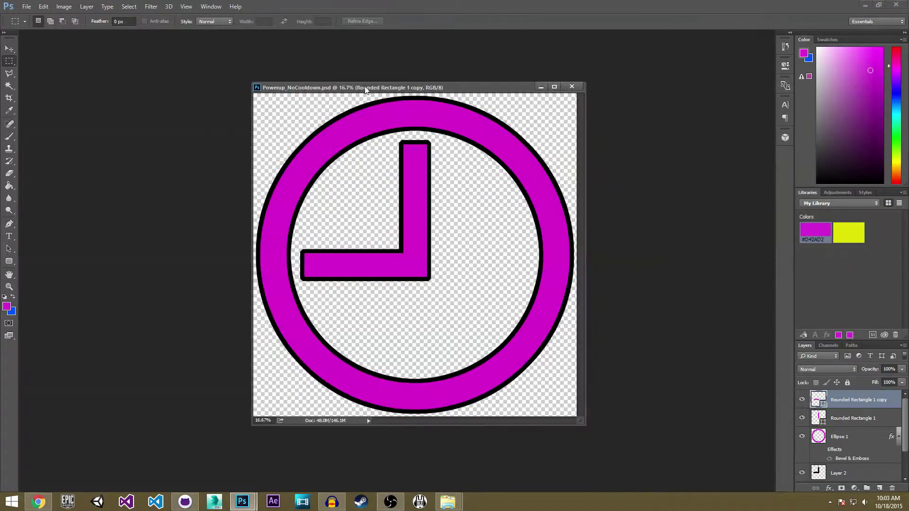
Float the Powerup_NoCooldown.psd window and move it off to the side.
drag(377, 88, 396, 96)
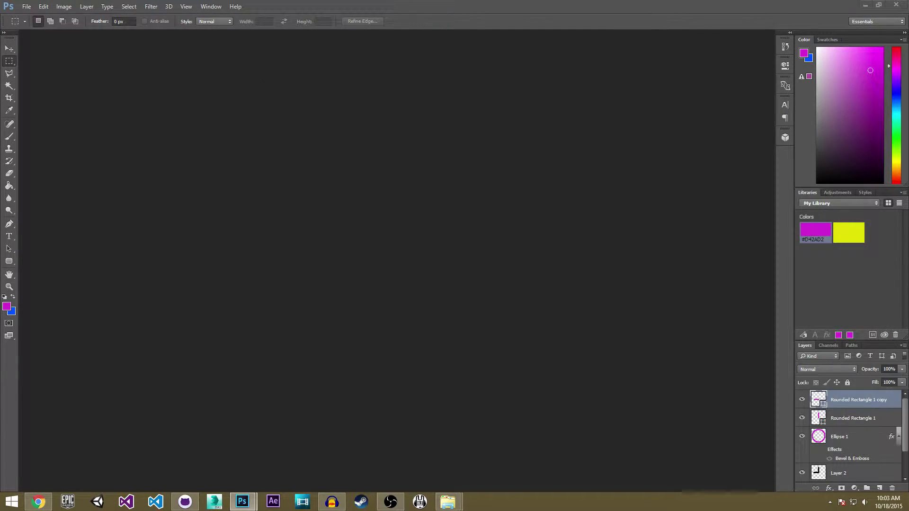
Make a new document 4096 px wide by 4096 px high at 3000 pixels/inch.
click(27, 7)
click(30, 16)
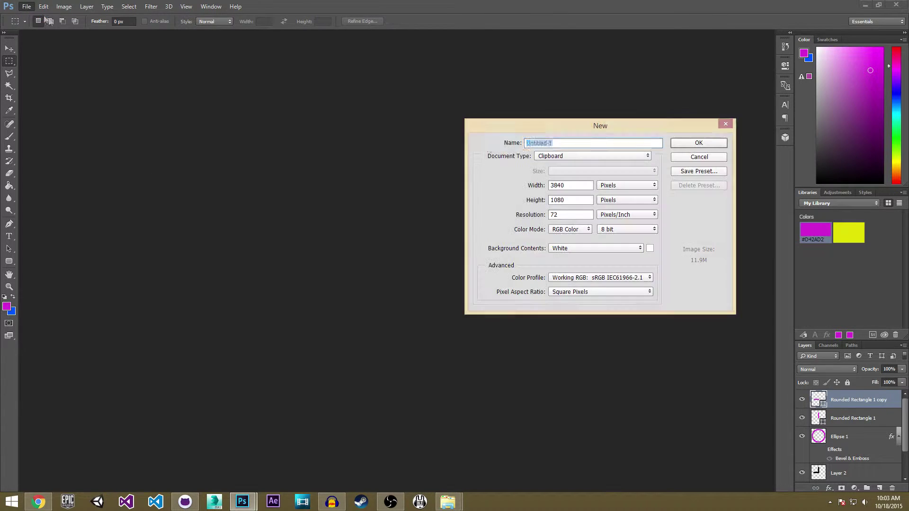
double_click(586, 184)
text(4)
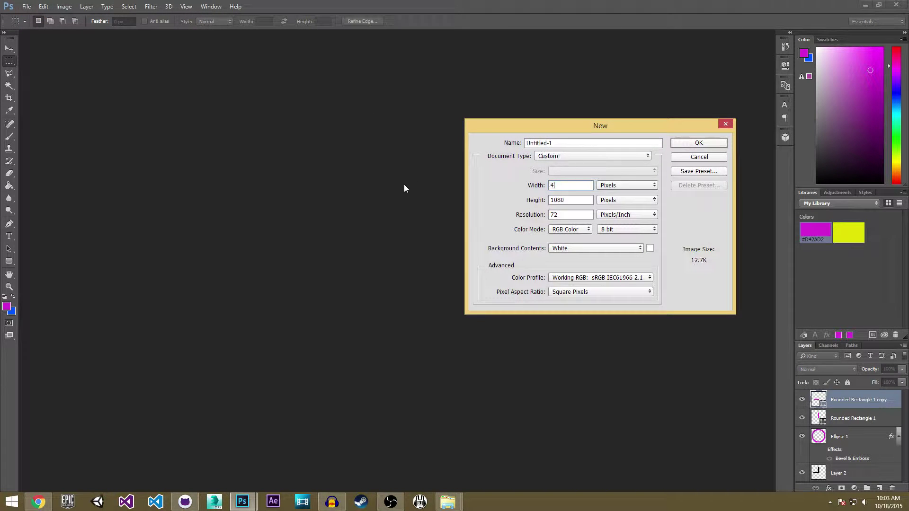
text(096)
key(Tab)
text(4096)
key(Tab)
text(3000)
key(Tab)
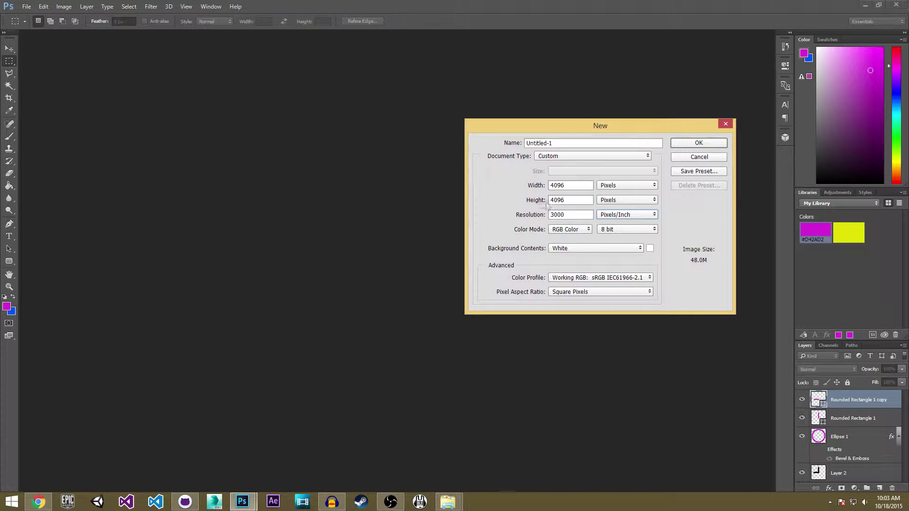
click(698, 143)
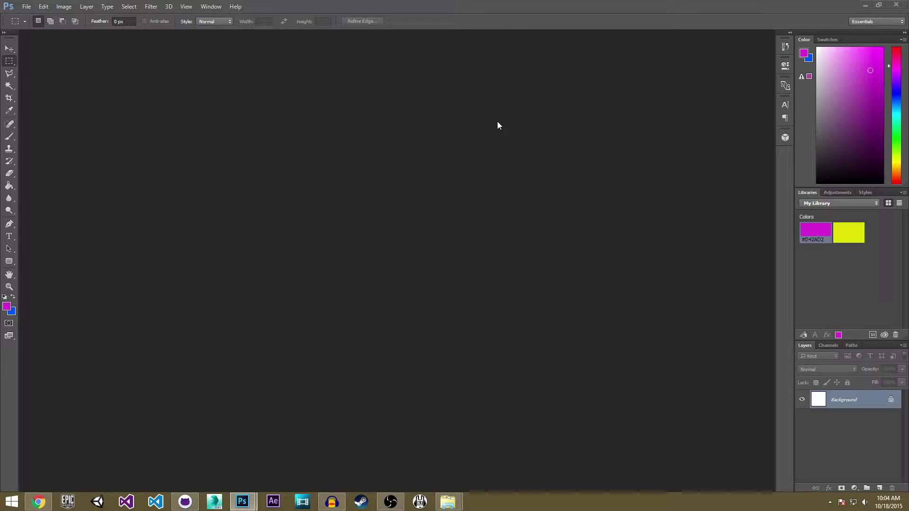
Add an empty Layer 1 and hide the white Background layer.
key(ctrl+shift+n)
click(540, 154)
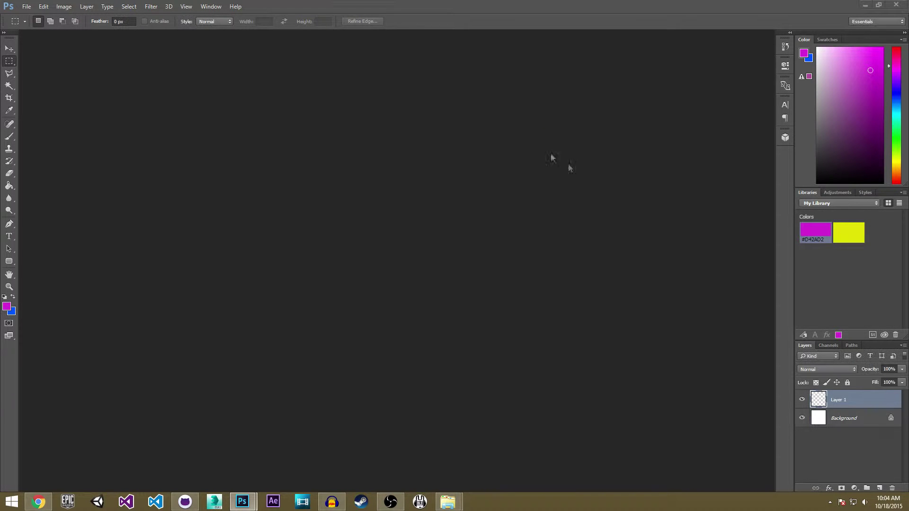
click(835, 418)
click(836, 400)
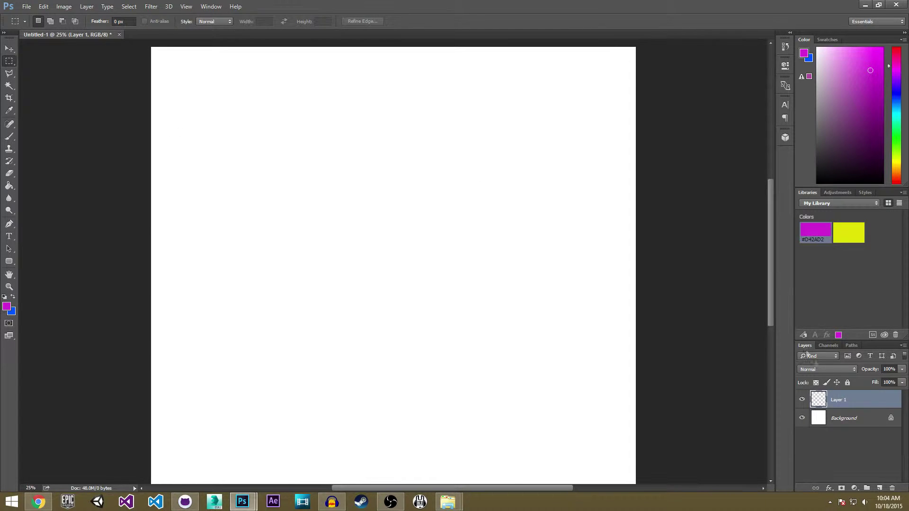
click(801, 418)
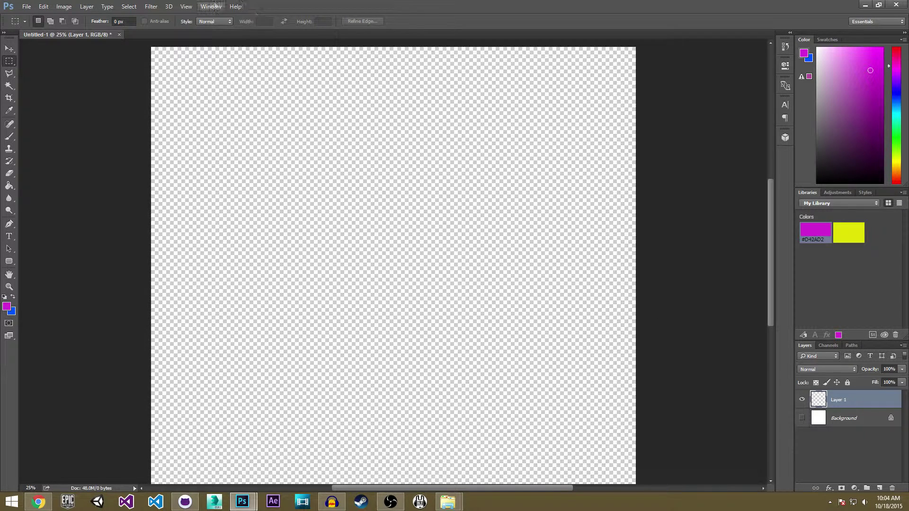
Show the grid over the canvas from the View menu.
click(186, 6)
mouse_move(209, 164)
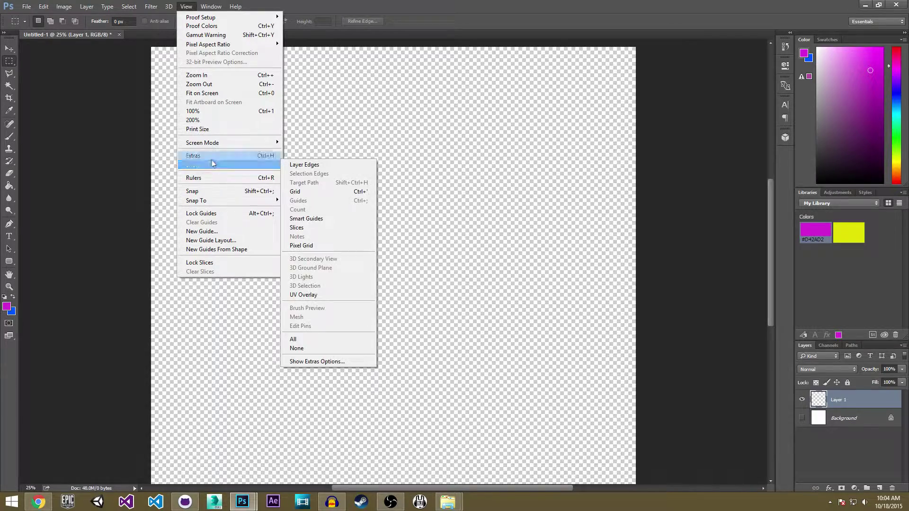
click(308, 191)
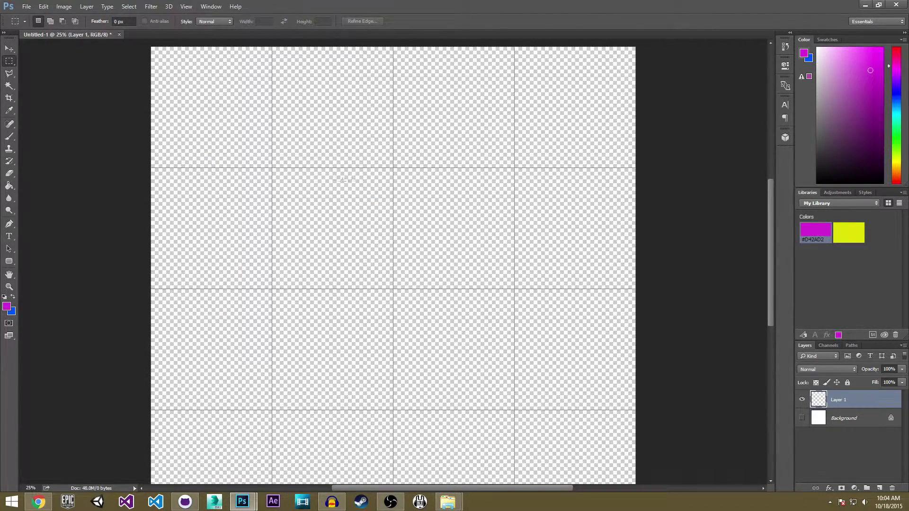
scroll(347, 168, down, 3)
alt+scroll(361, 162, down, 1)
Set grid preferences to a gridline every 25 Percent.
click(43, 6)
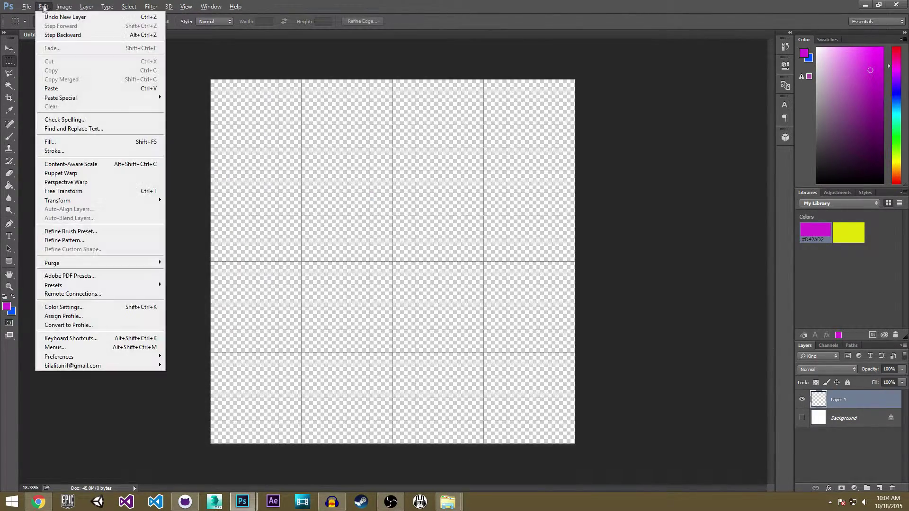
mouse_move(95, 358)
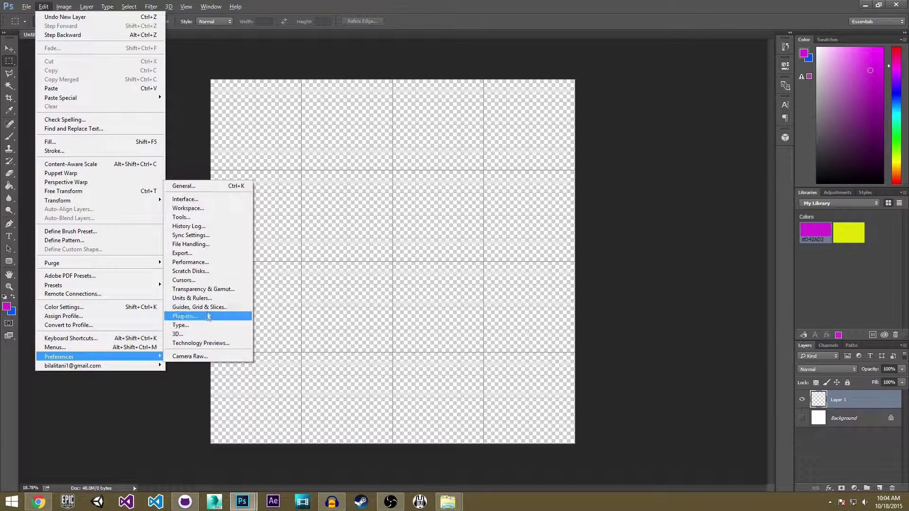
click(222, 307)
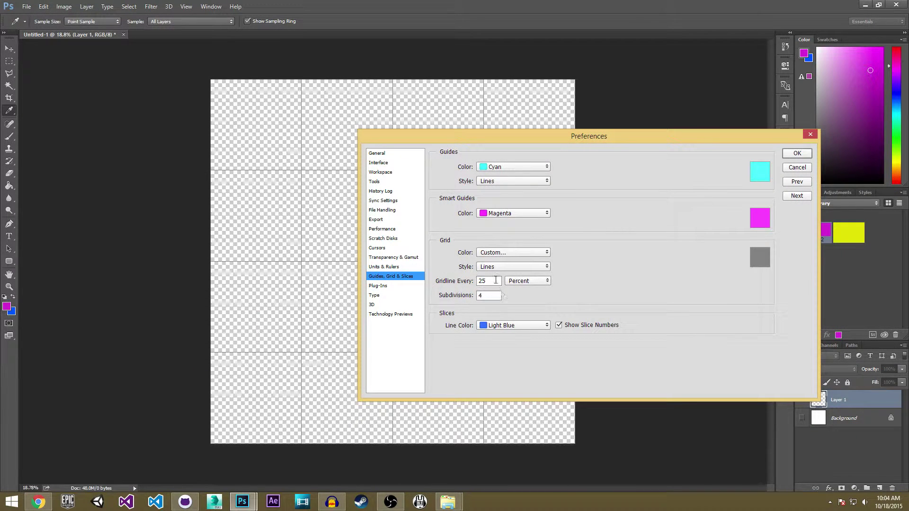
double_click(494, 284)
drag(440, 142, 489, 142)
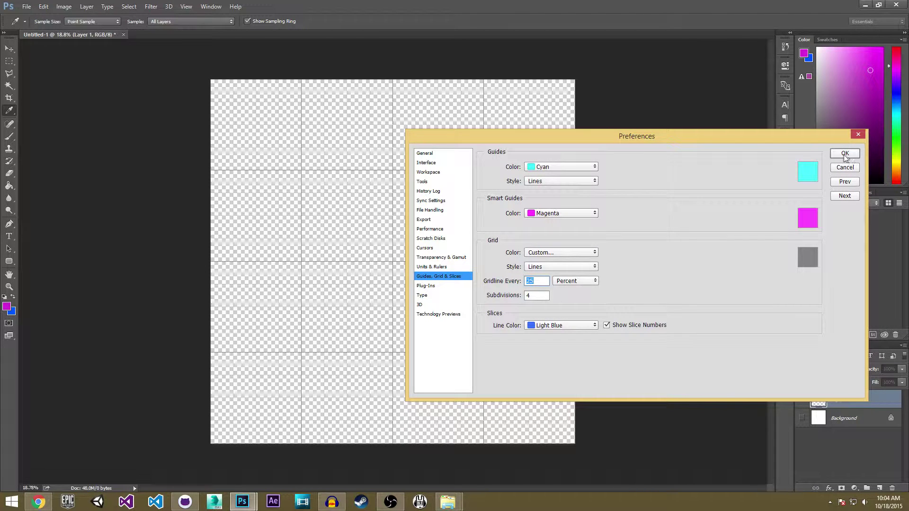
click(844, 154)
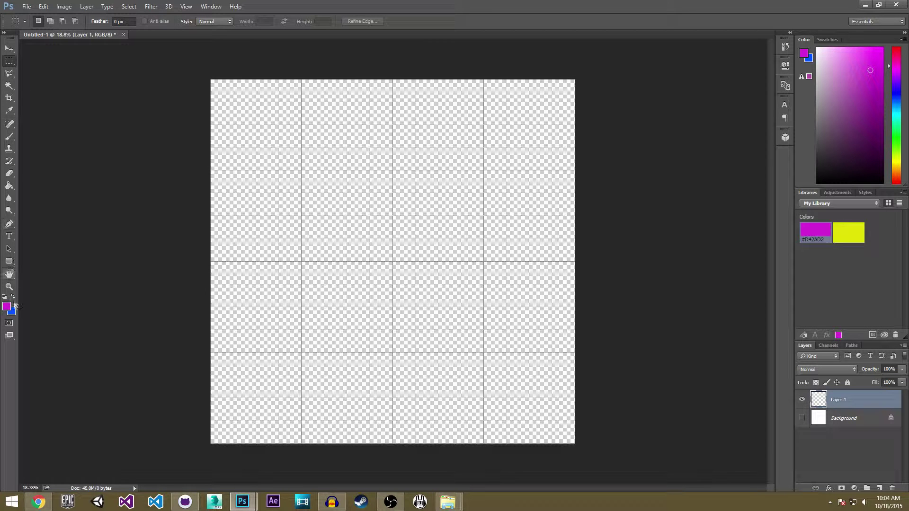
Draw a 3830 × 3830 px magenta circle from the canvas centre with the Ellipse Tool.
click(10, 262)
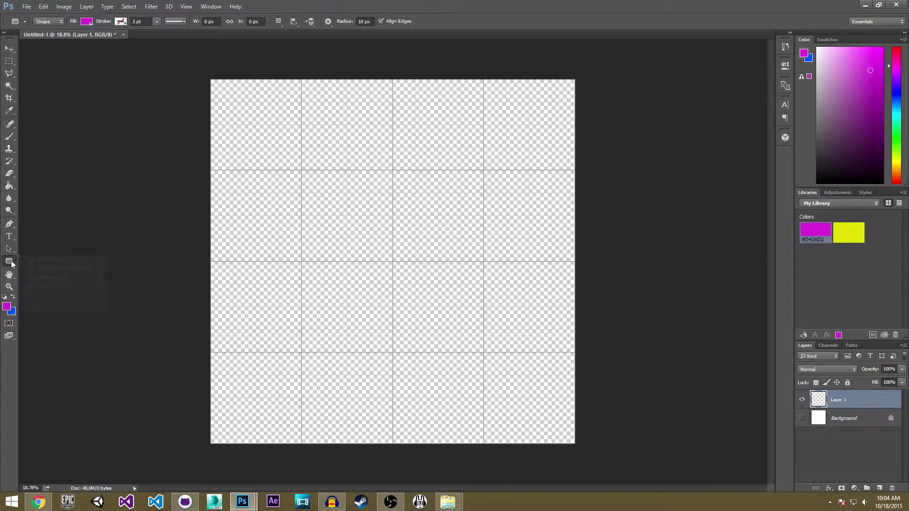
click(49, 281)
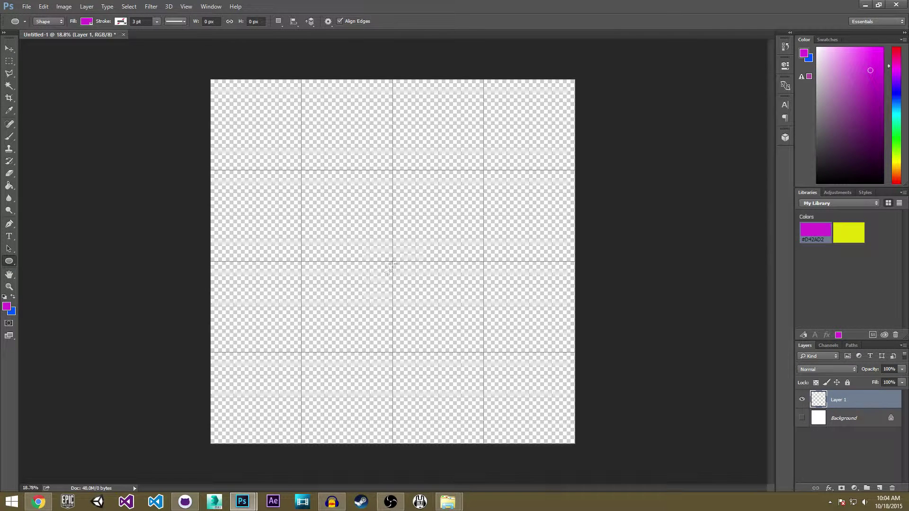
drag(392, 261, 603, 432)
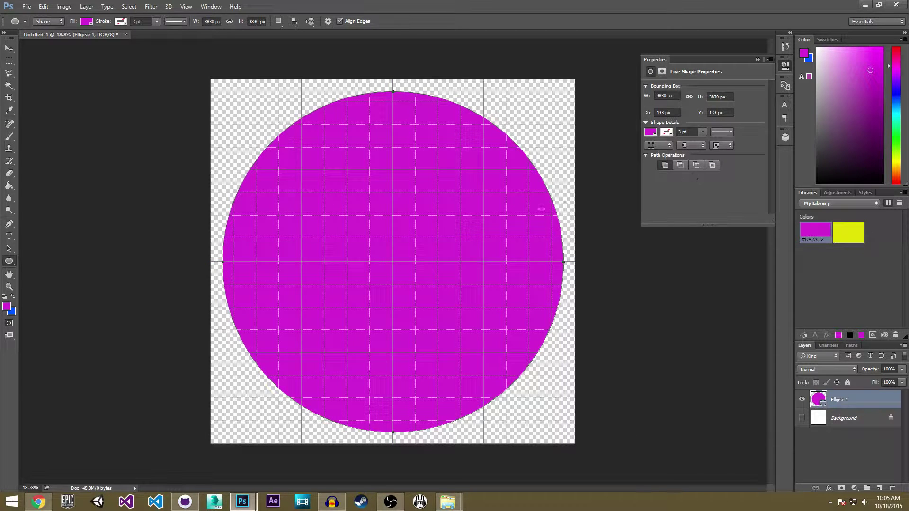
click(757, 60)
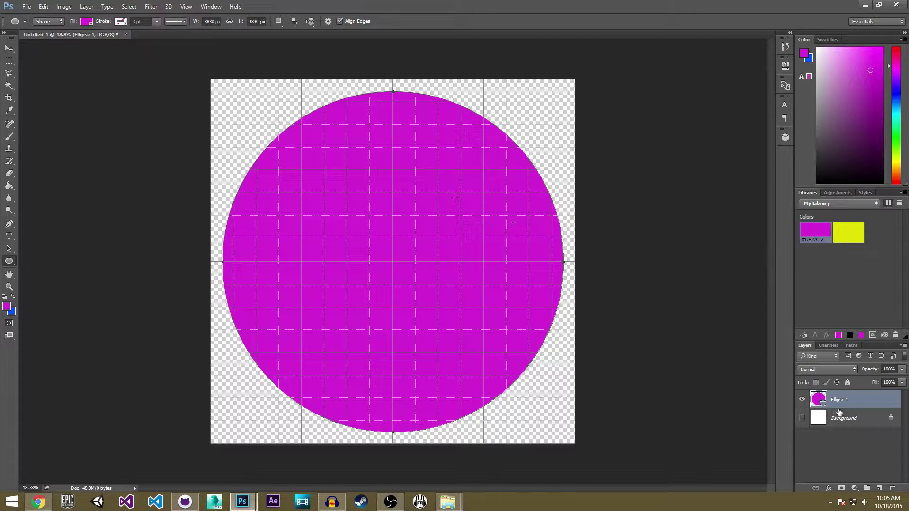
Load the circle as a selection and shrink it to about 82% with Transform Selection.
ctrl+click(818, 399)
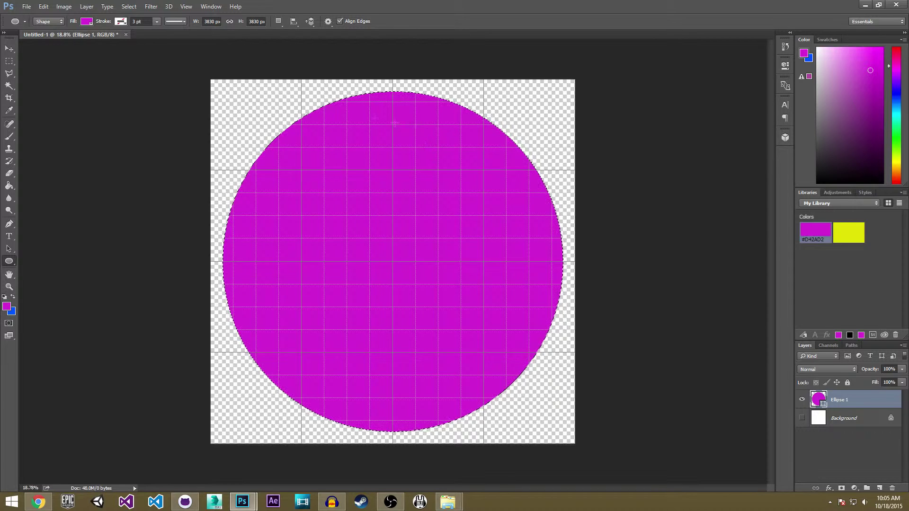
right_click(355, 160)
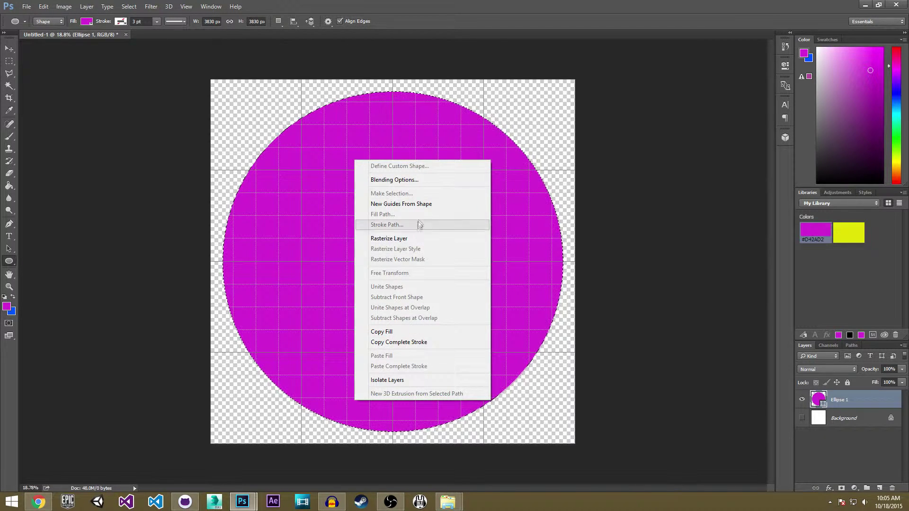
click(9, 60)
click(9, 60)
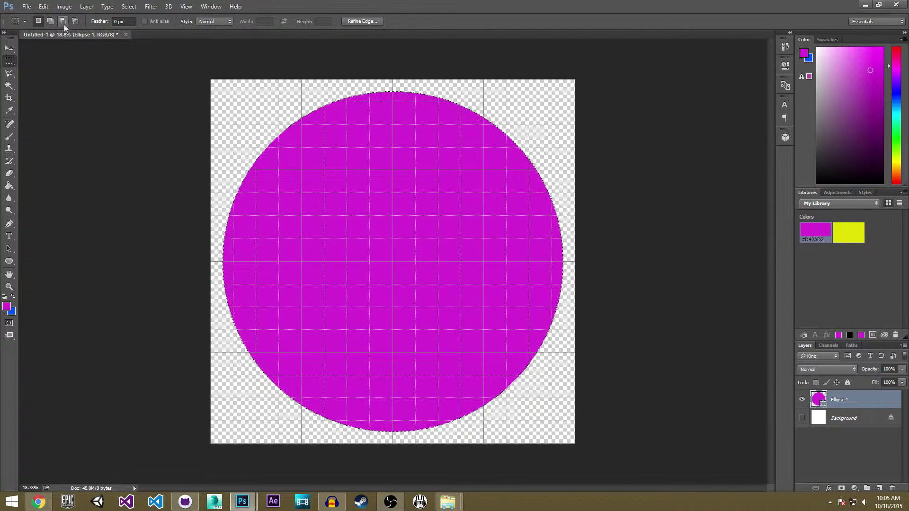
right_click(311, 137)
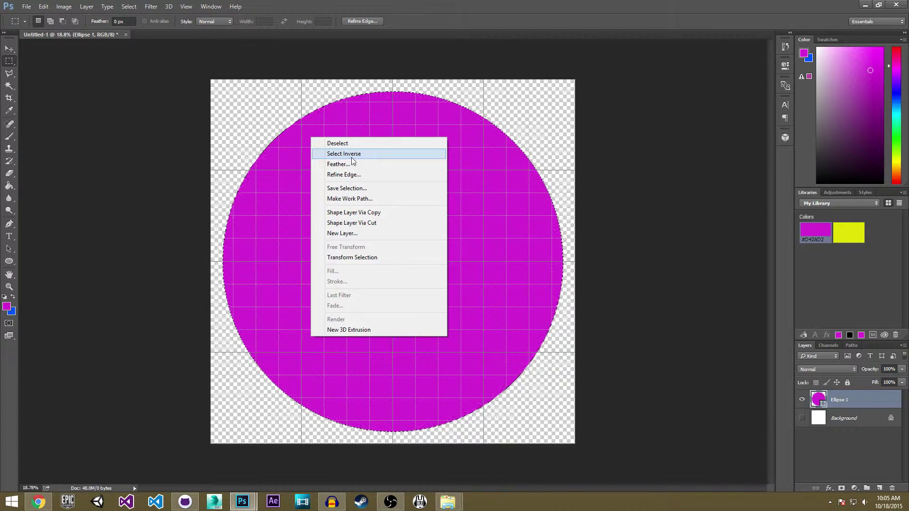
click(352, 257)
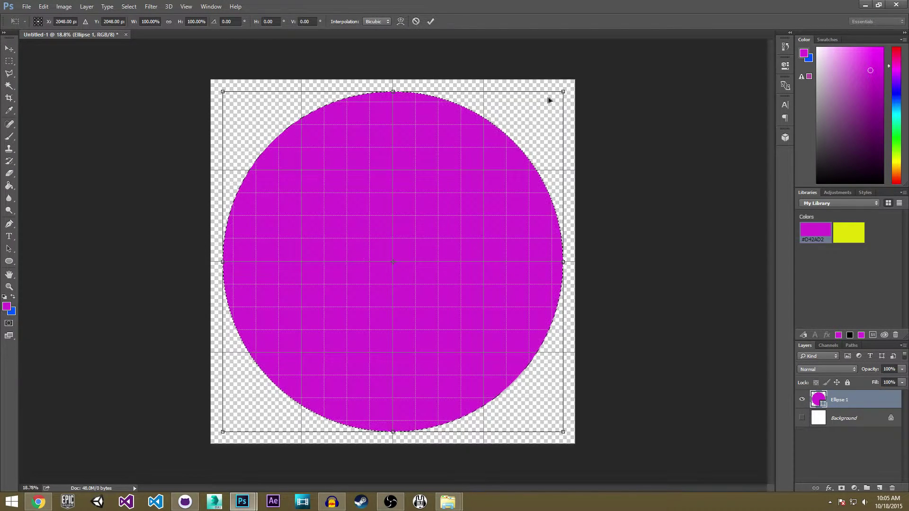
drag(562, 91, 531, 122)
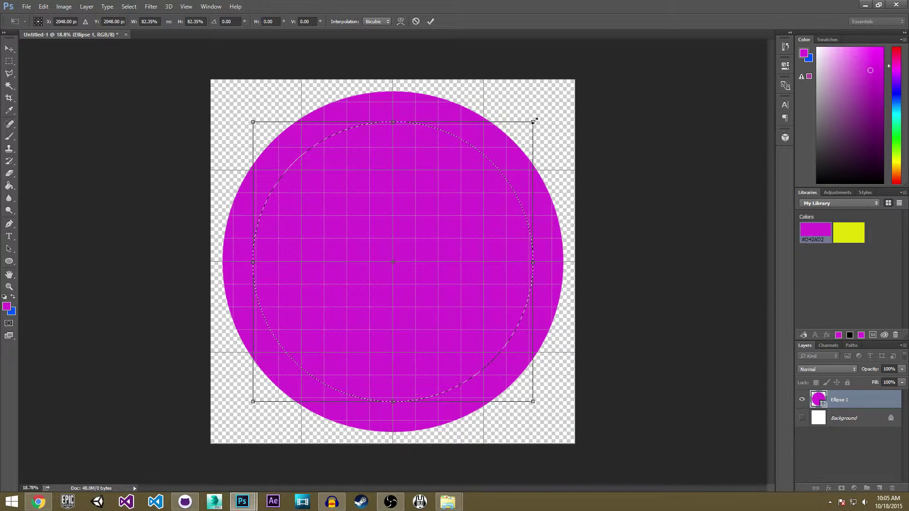
key(Return)
key(m)
Rasterize the Ellipse 1 layer, delete the selected centre, and deselect.
key(Delete)
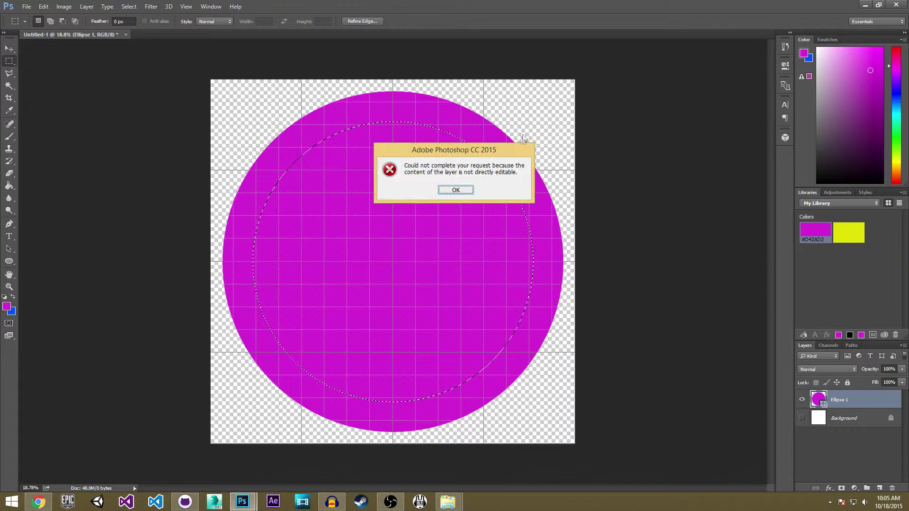
click(470, 188)
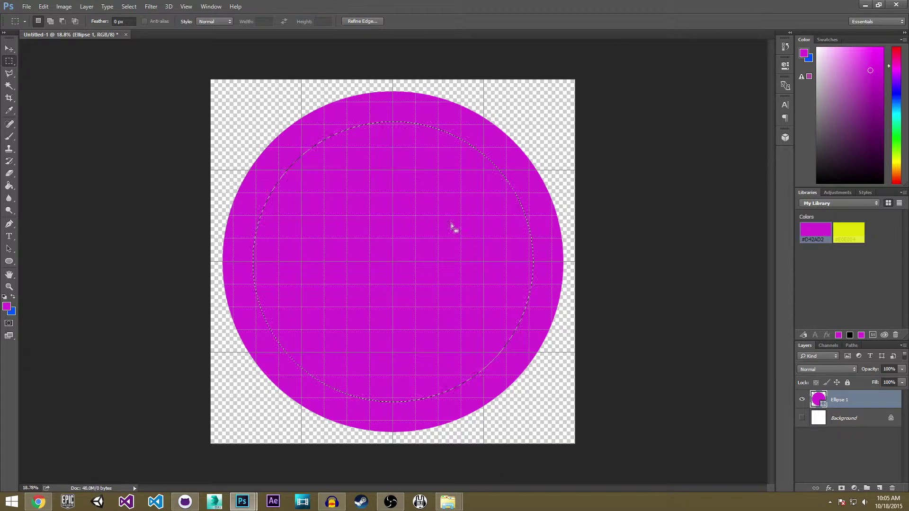
key(Delete)
click(470, 189)
right_click(846, 398)
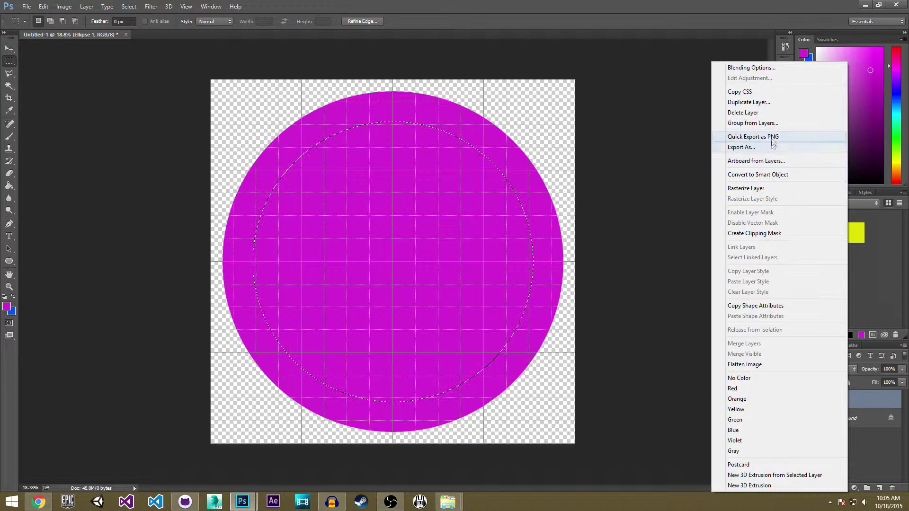
click(745, 188)
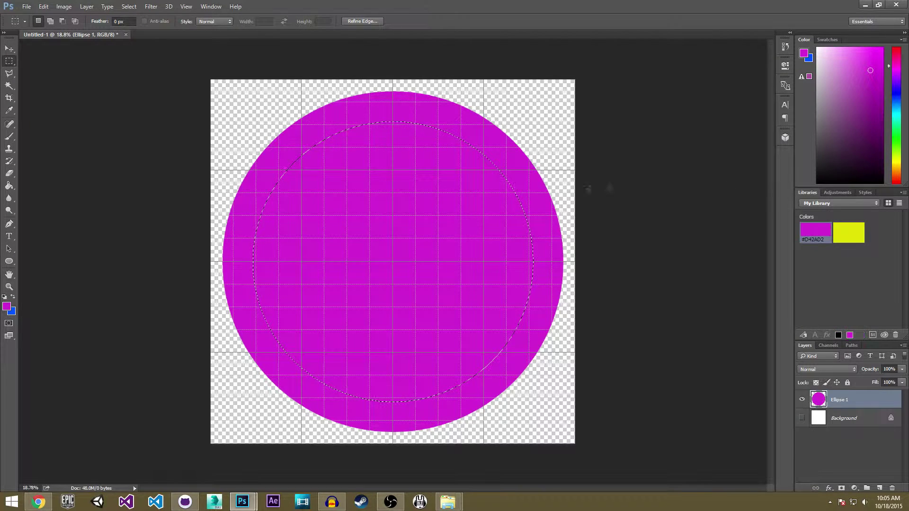
key(Delete)
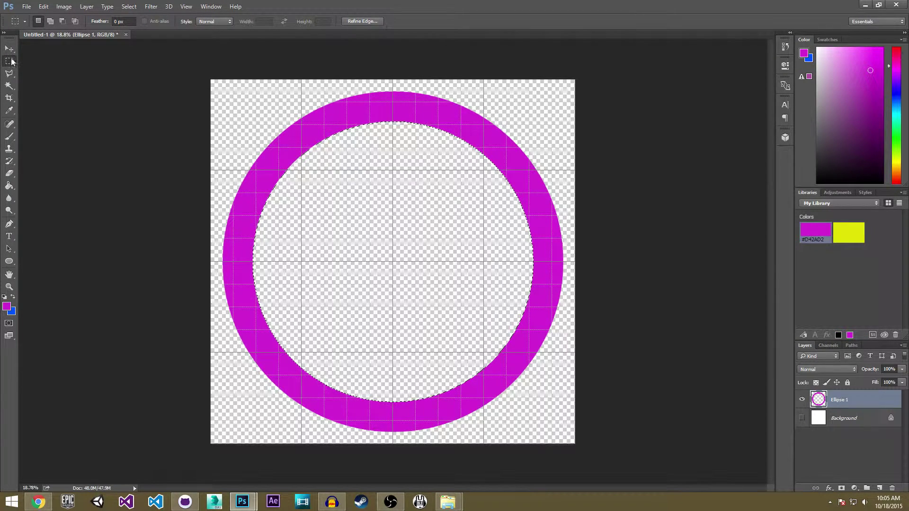
key(ctrl+d)
Draw a narrow rounded-rectangle bar above the centre and stretch it to 296 × 1374 px.
click(9, 261)
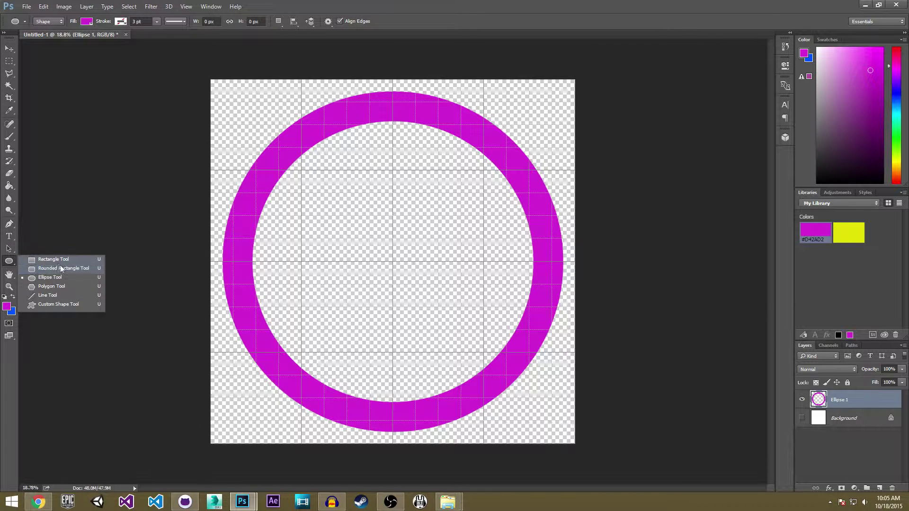
click(61, 269)
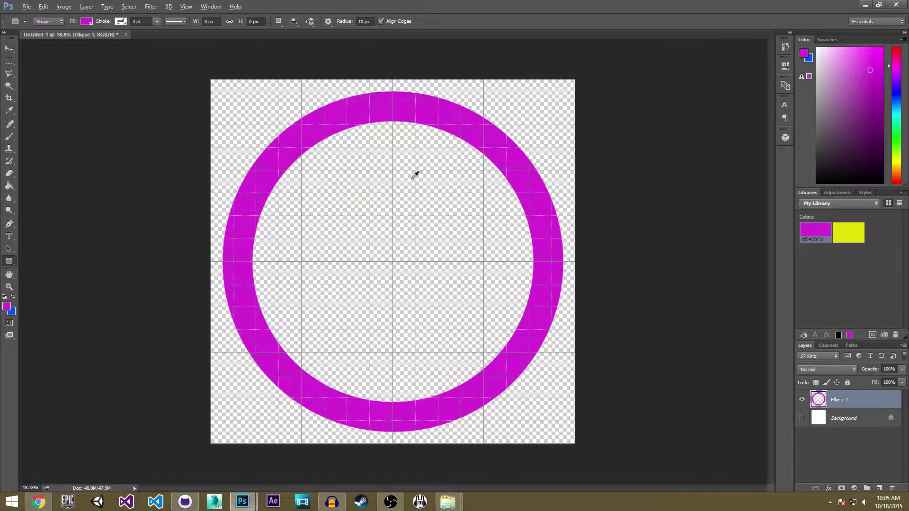
scroll(413, 175, up, 1)
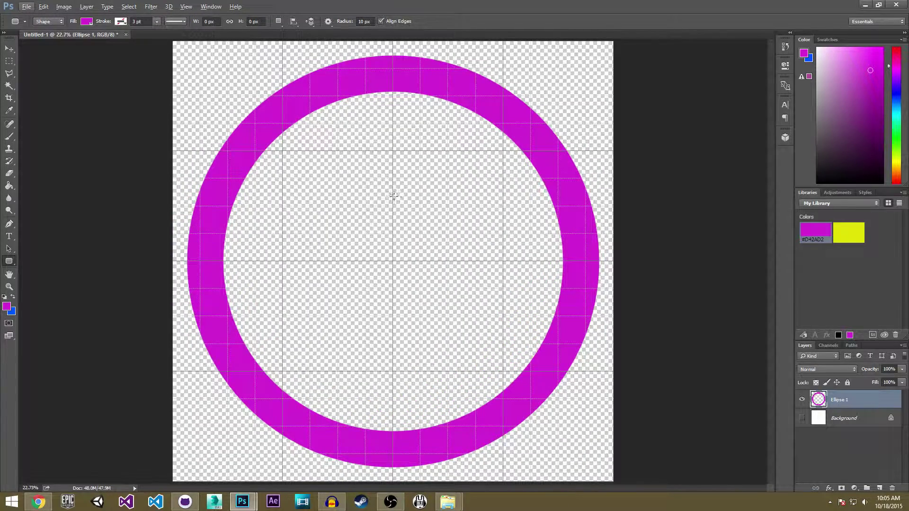
drag(394, 196, 408, 260)
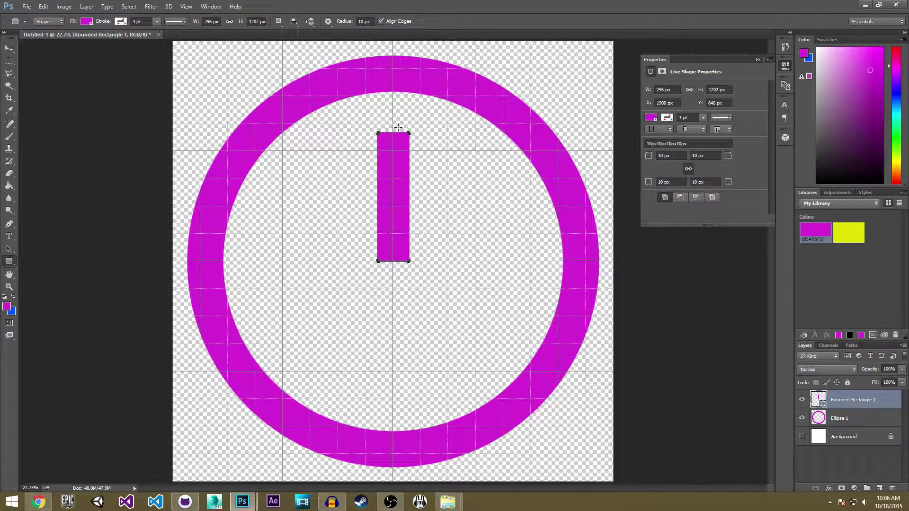
key(ctrl+t)
drag(394, 133, 393, 114)
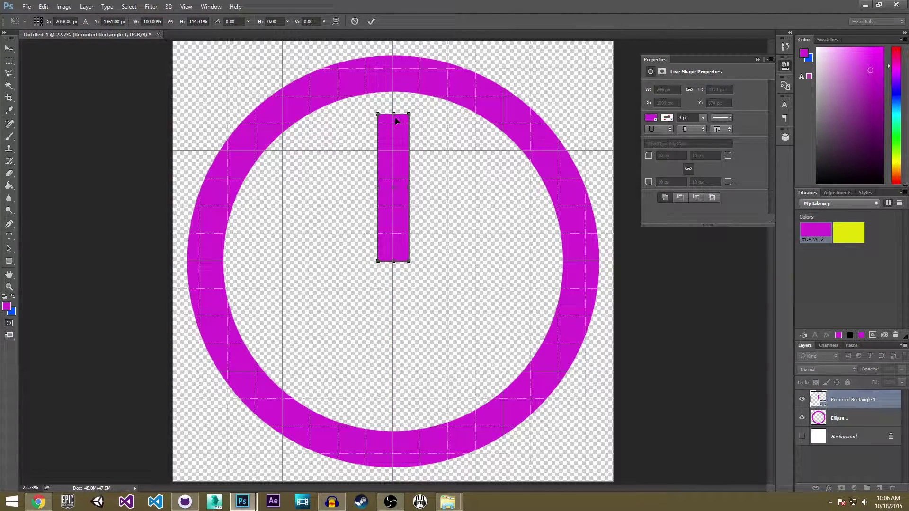
key(Return)
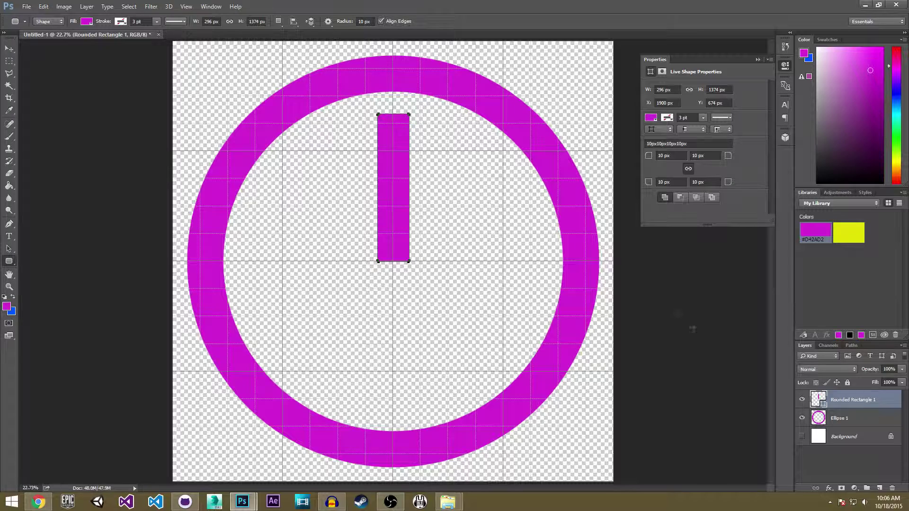
Duplicate the bar layer, rotate the copy 90° clockwise, and move it left to the centre.
right_click(873, 402)
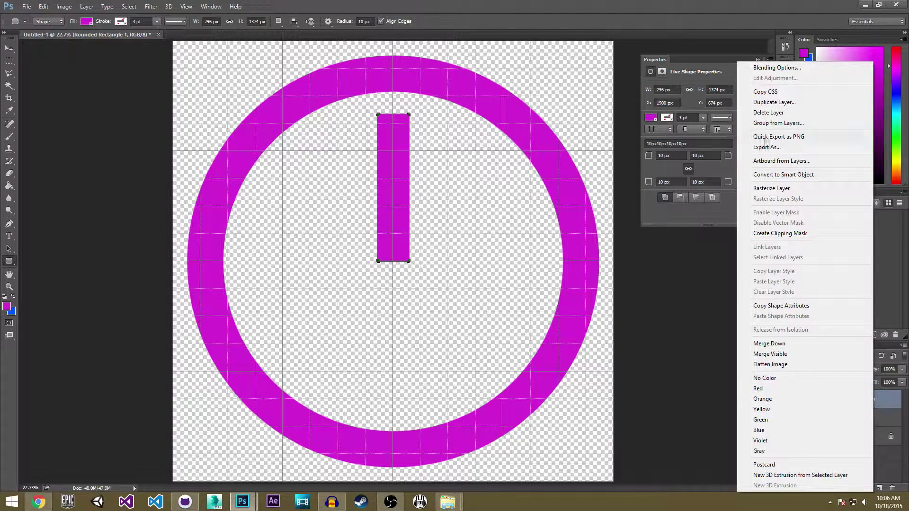
click(783, 103)
click(536, 154)
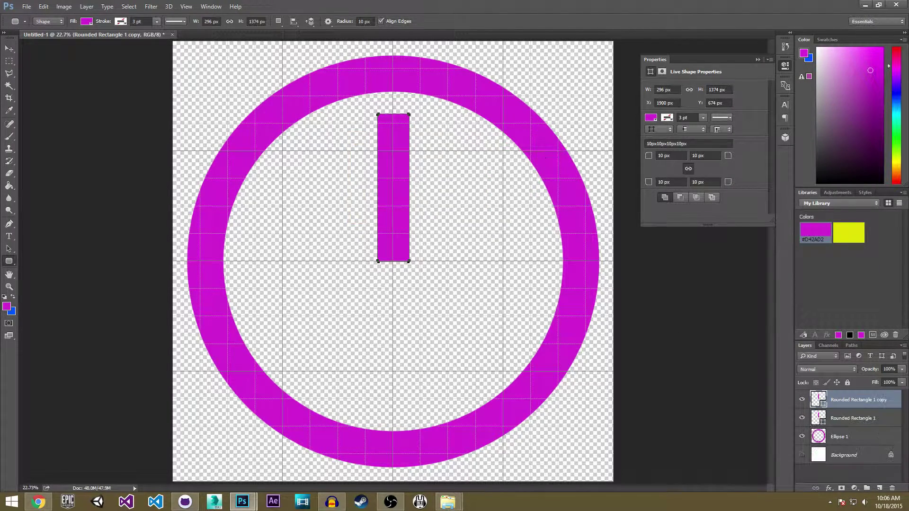
key(ctrl+t)
right_click(409, 142)
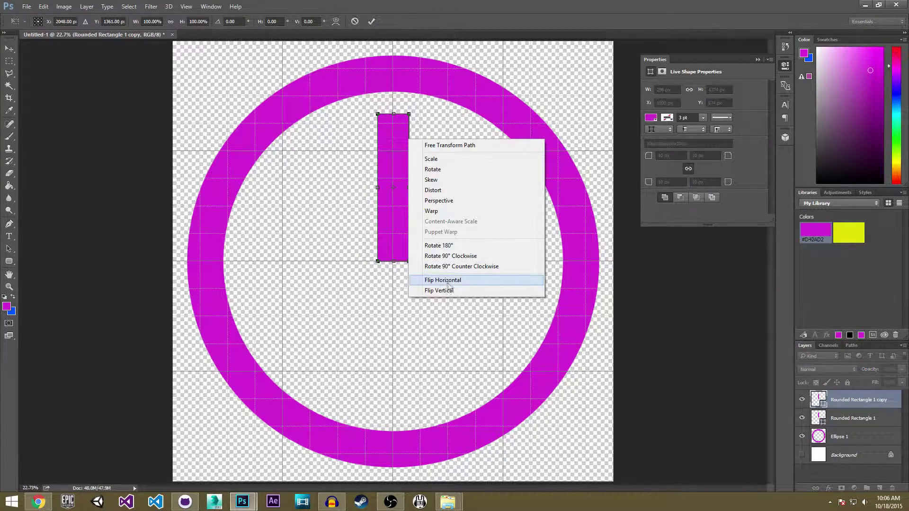
click(450, 256)
drag(429, 185, 372, 242)
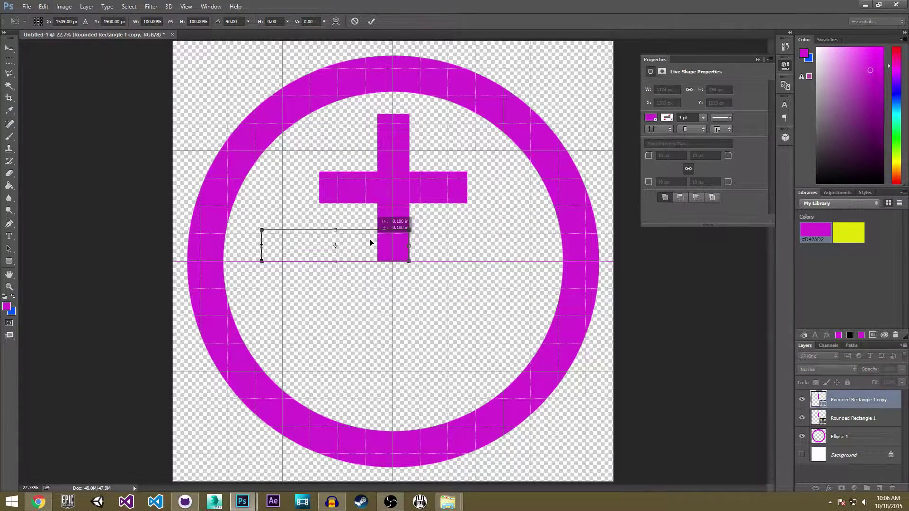
key(Return)
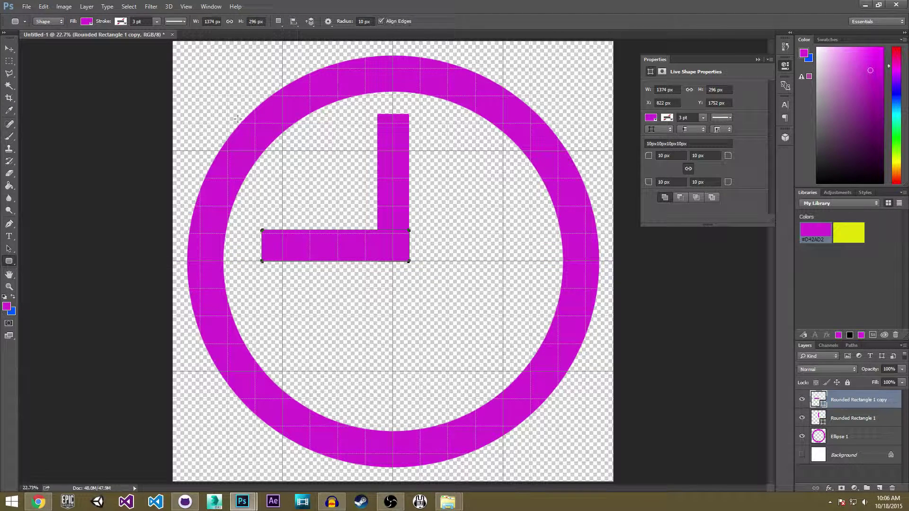
Lengthen the horizontal bar toward the left.
click(9, 60)
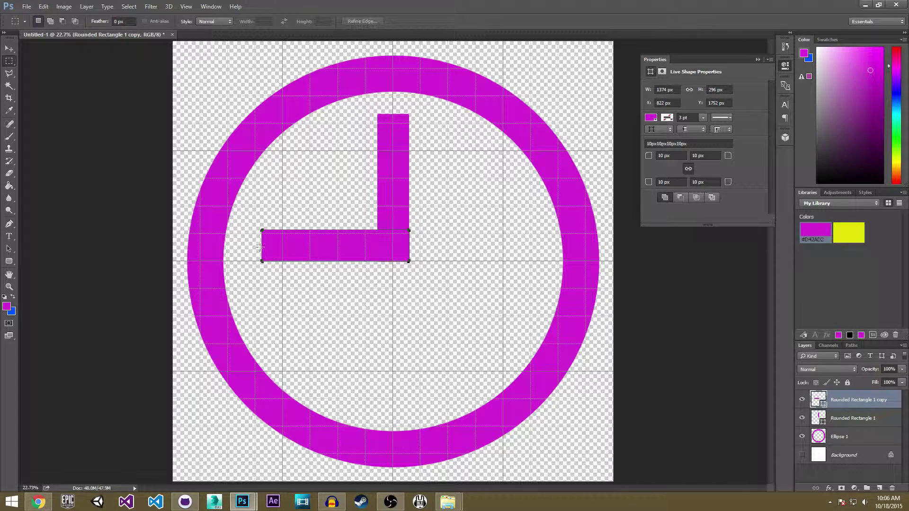
key(ctrl+t)
drag(262, 246, 244, 246)
key(m)
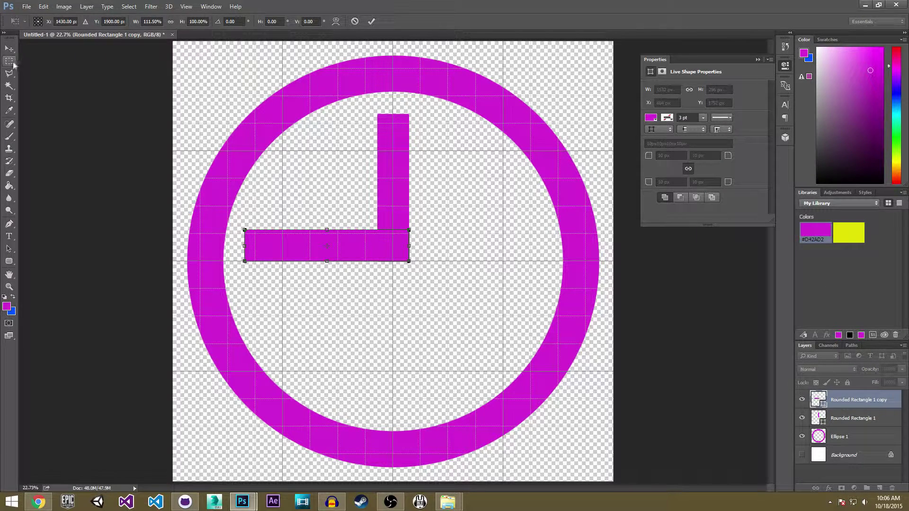
click(440, 188)
scroll(439, 189, down, 1)
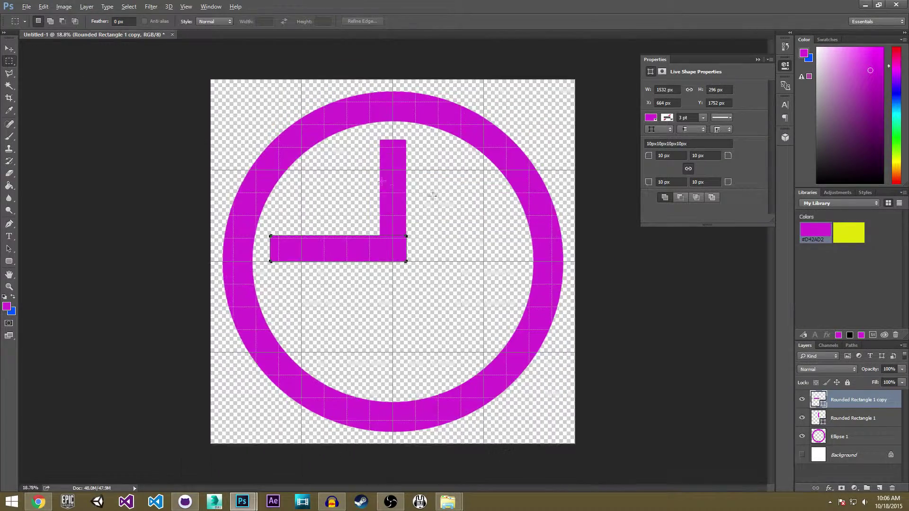
scroll(382, 182, up, 2)
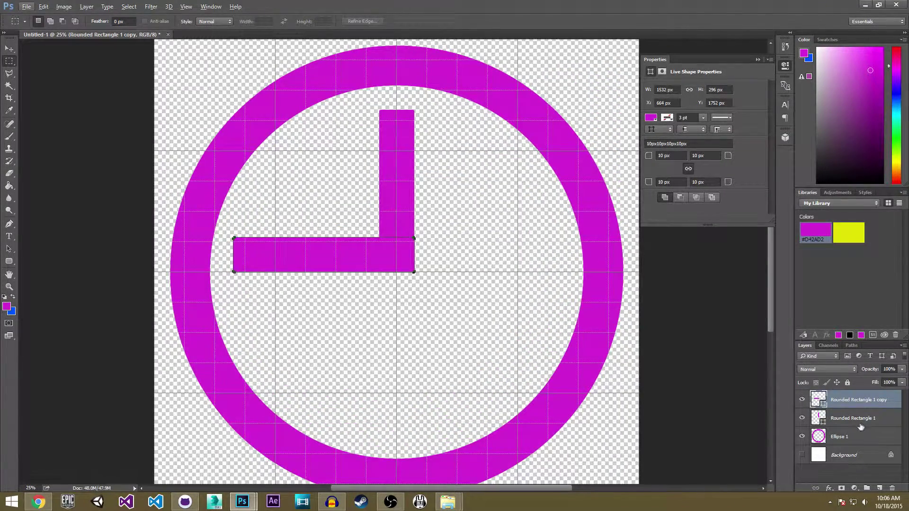
Select both bar layers and nudge them up slightly to centre the hands.
ctrl+click(851, 418)
key(ctrl+t)
key(Return)
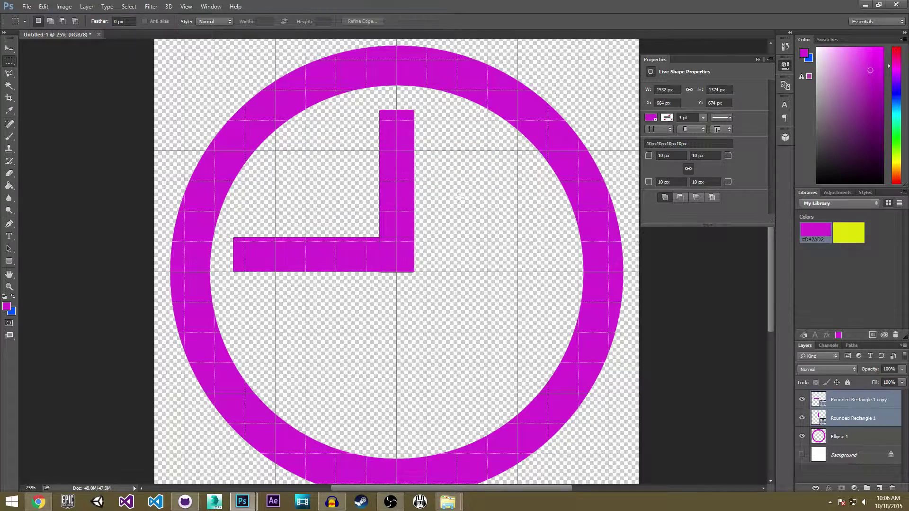
key(ctrl+t)
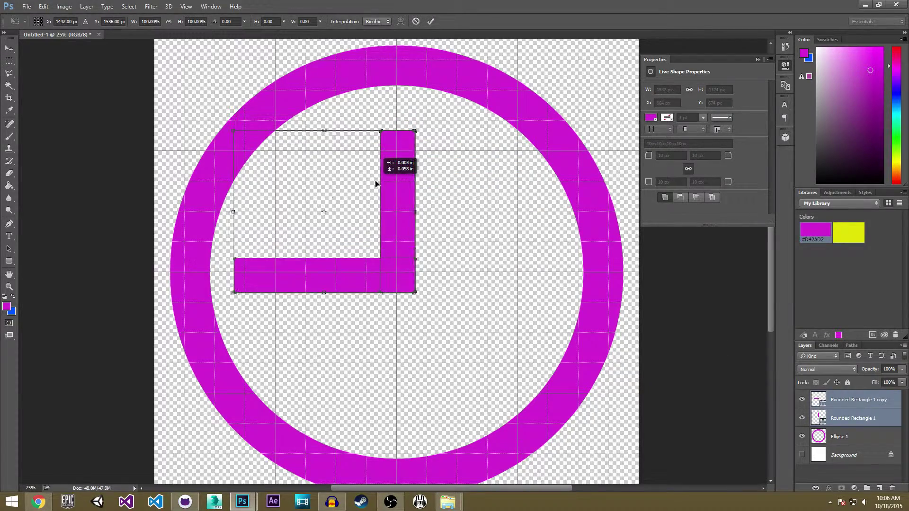
drag(376, 184, 376, 176)
key(Return)
key(m)
scroll(439, 105, down, 2)
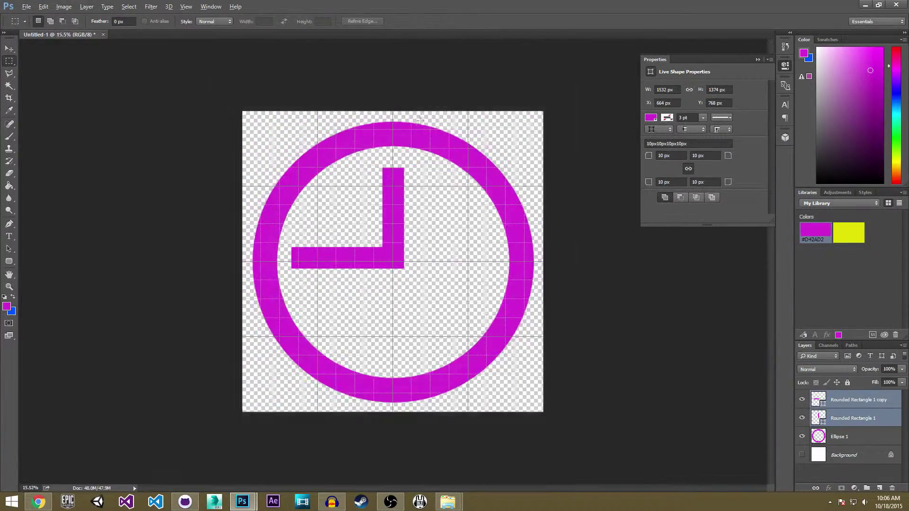
scroll(439, 105, up, 2)
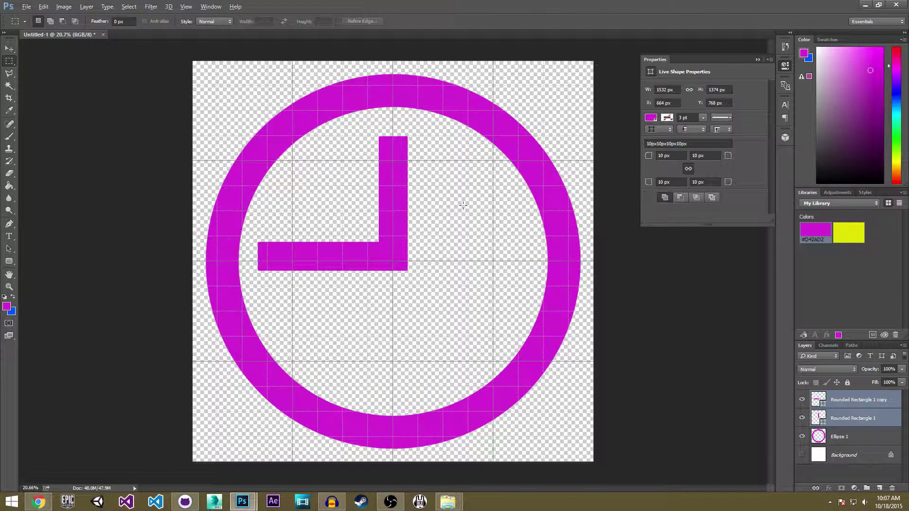
key(alt)
Select the combined pixels of the ring and both bars.
click(845, 423)
click(848, 438)
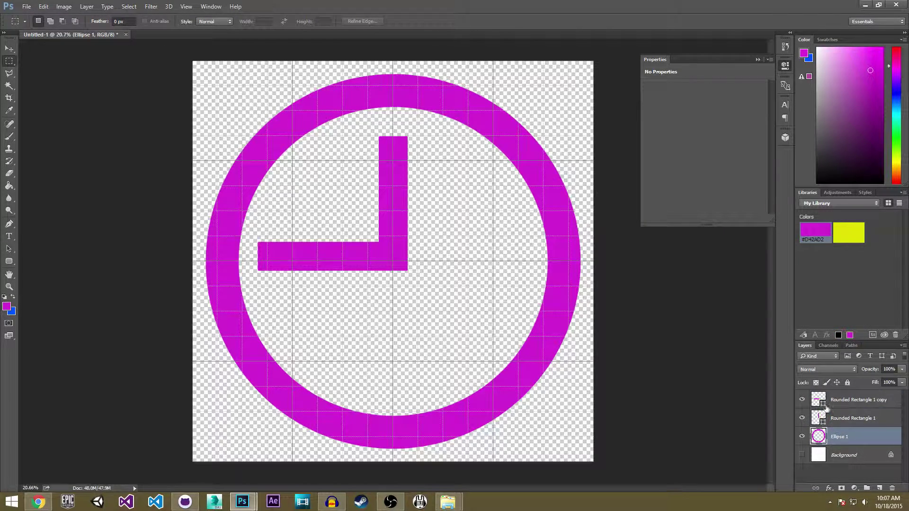
ctrl+click(818, 436)
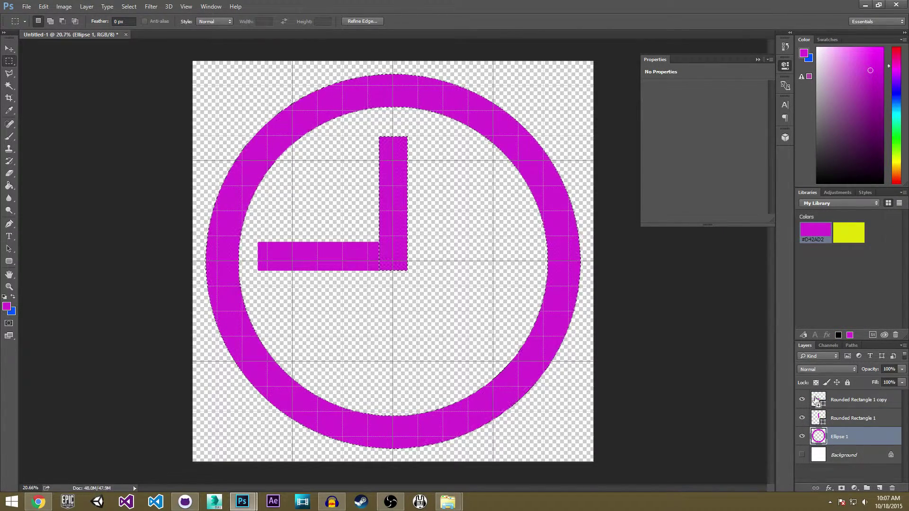
ctrl+shift+click(817, 399)
ctrl+shift+click(818, 398)
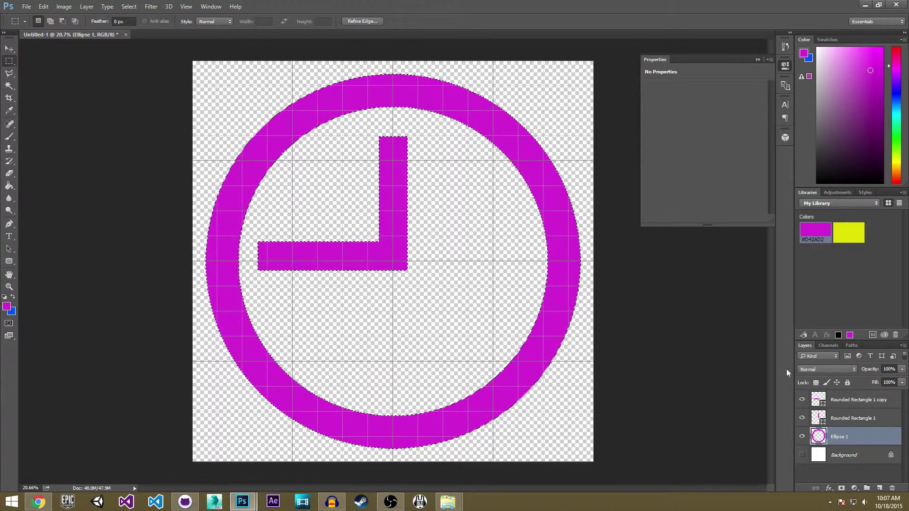
Create a new layer named 'outline' and expand the selection by 50 pixels.
key(ctrl+shift+n)
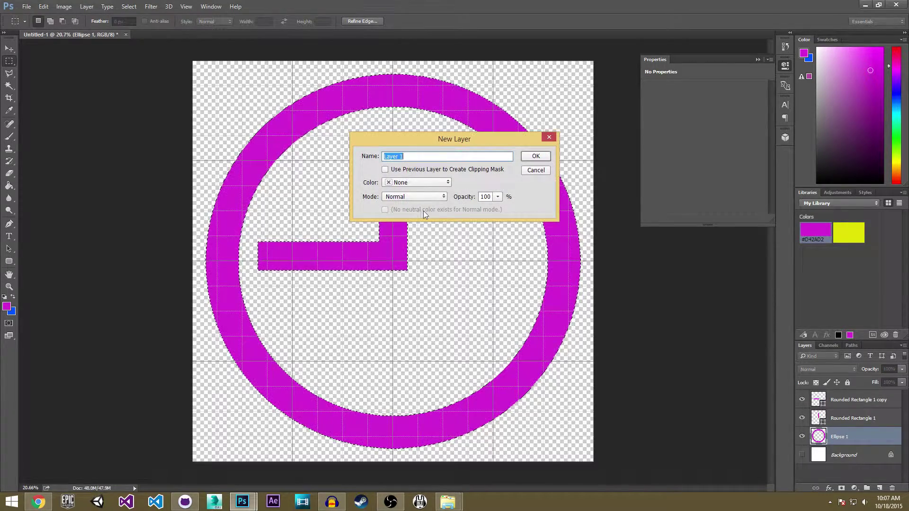
text(outline)
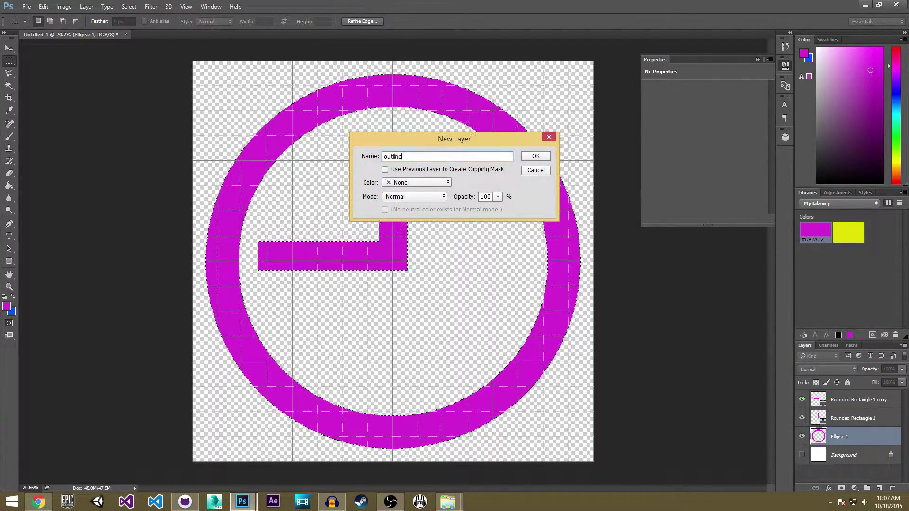
key(Return)
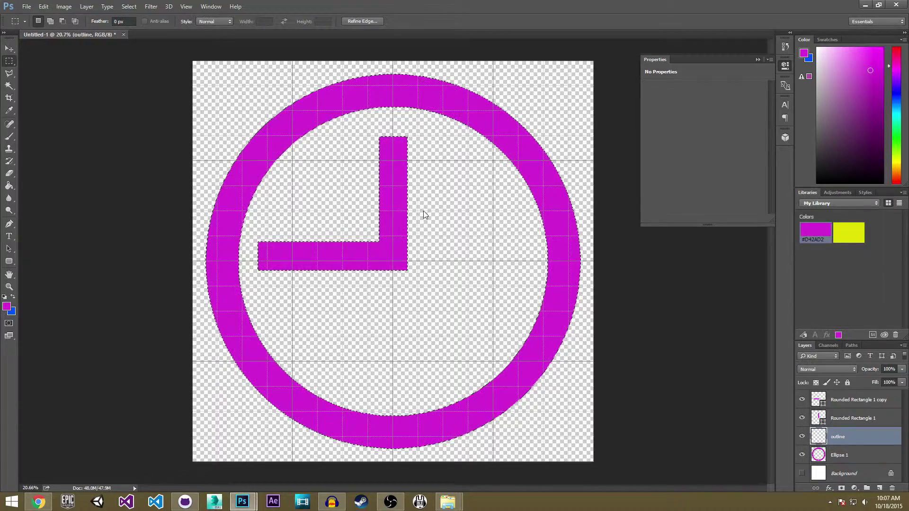
click(128, 5)
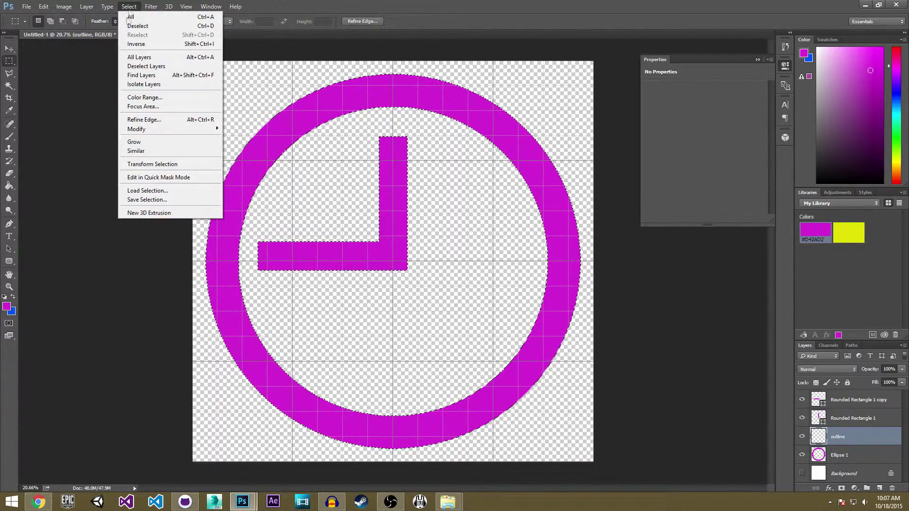
mouse_move(146, 131)
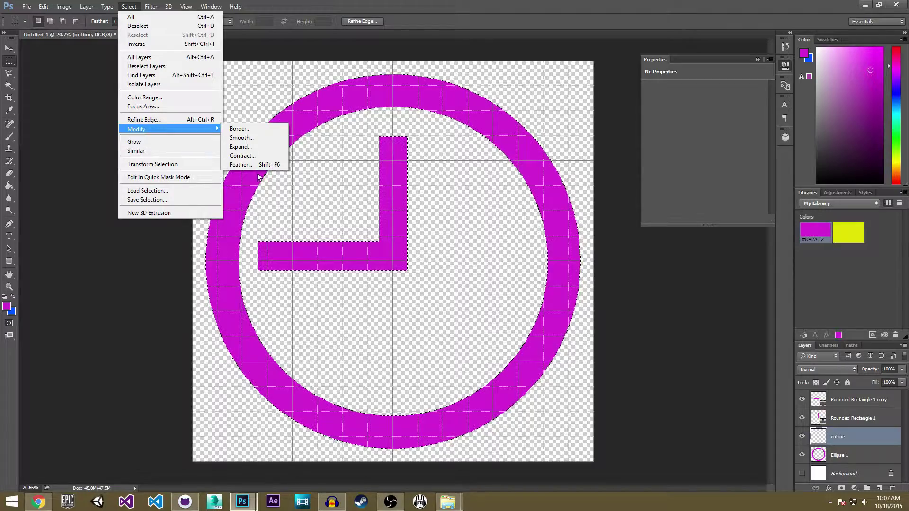
click(242, 146)
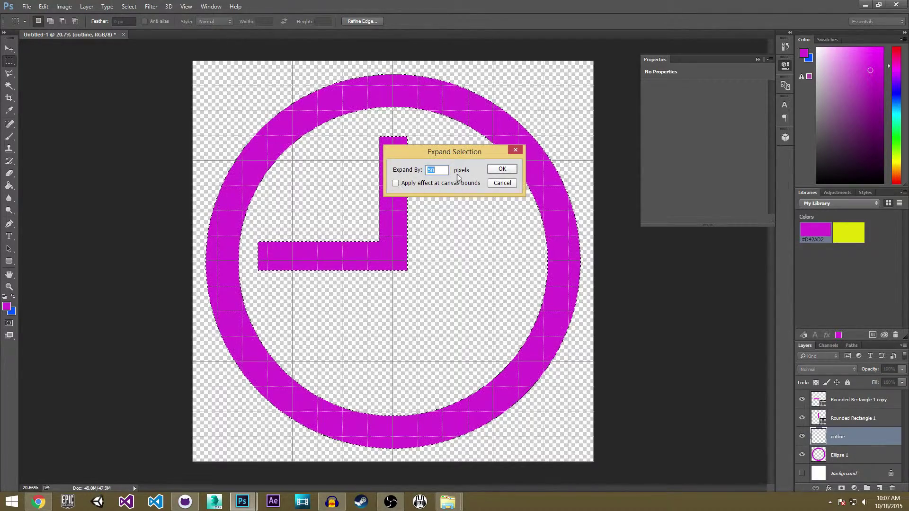
click(498, 170)
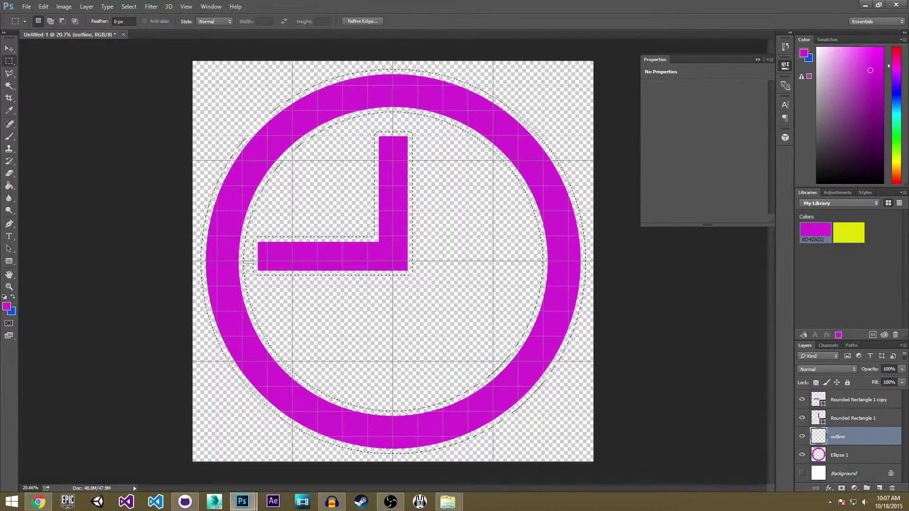
Move the outline layer below the ring, fill the selection with black, and deselect.
key(g)
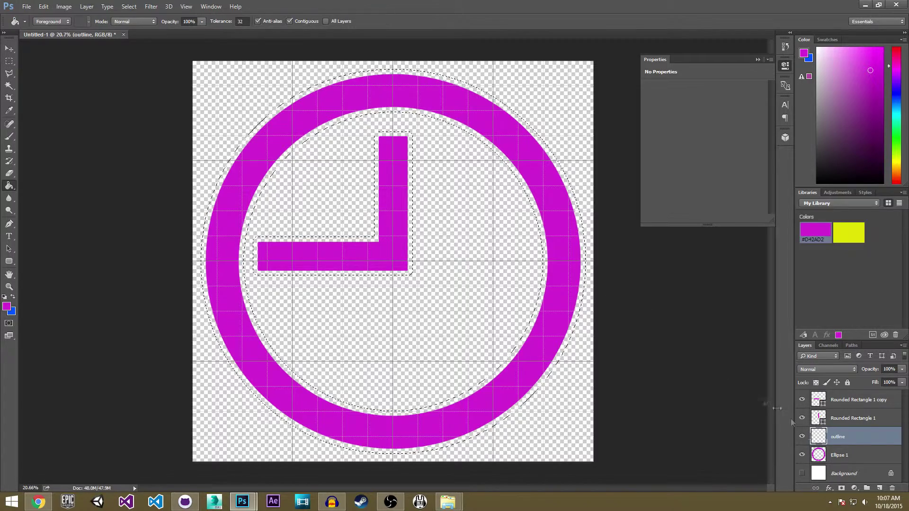
drag(838, 438, 843, 456)
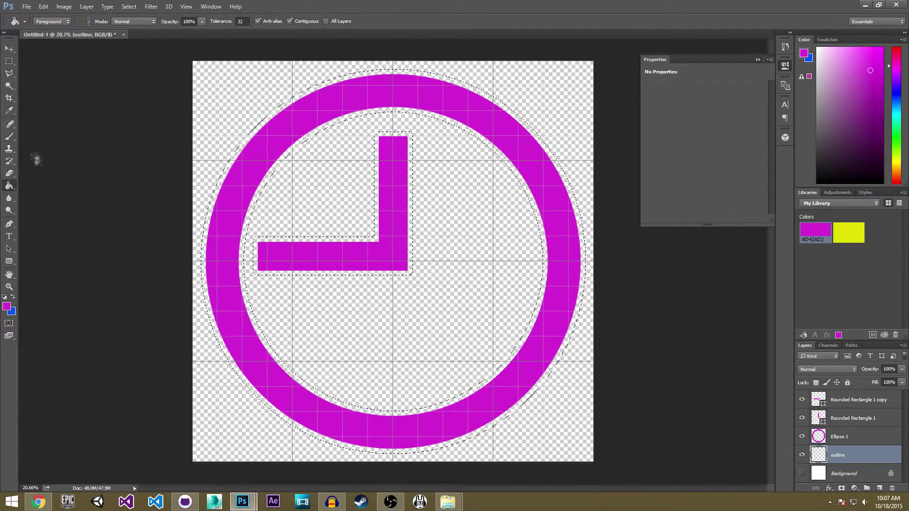
click(13, 297)
click(7, 306)
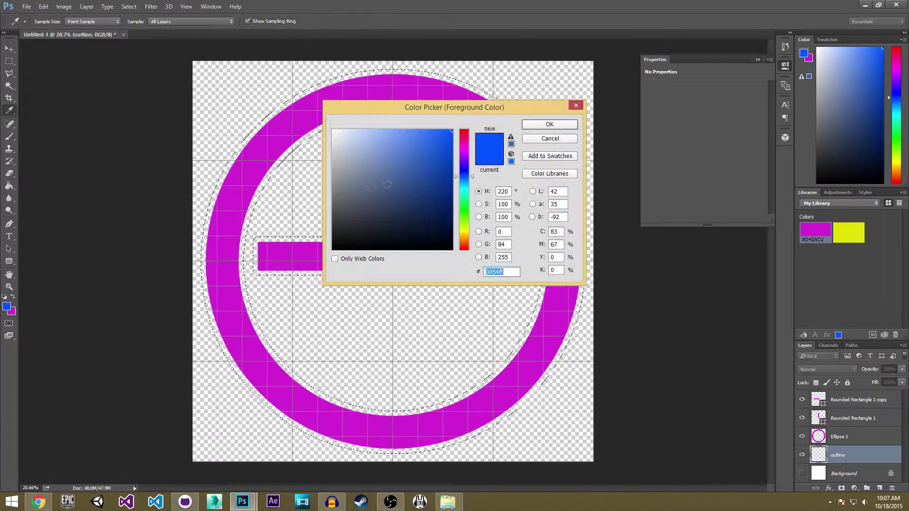
click(550, 124)
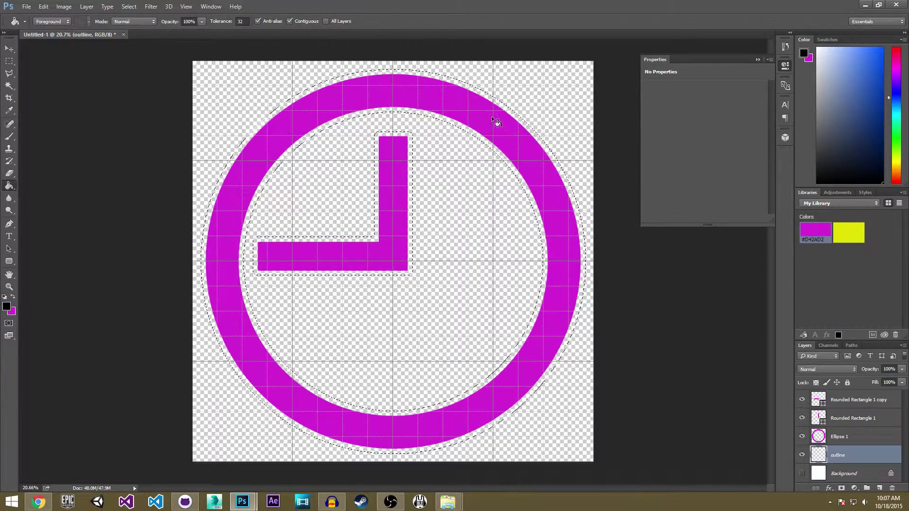
click(487, 127)
click(9, 61)
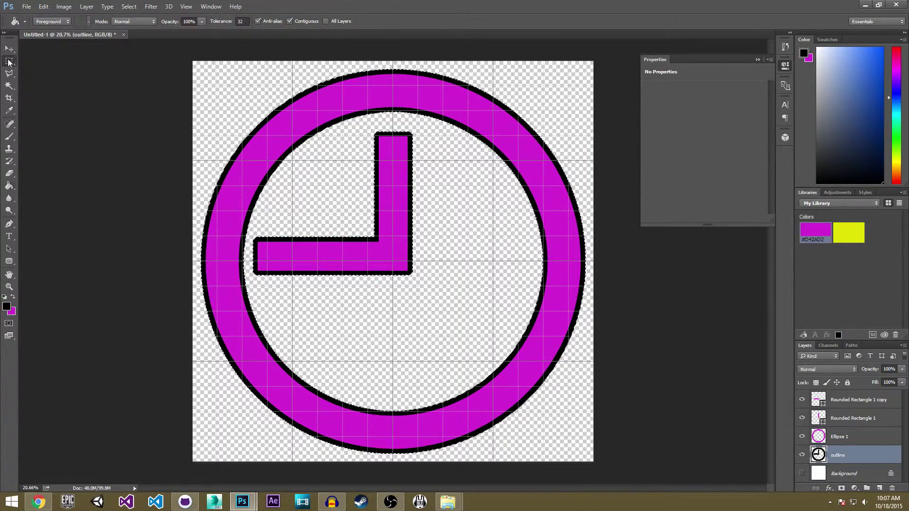
key(ctrl+d)
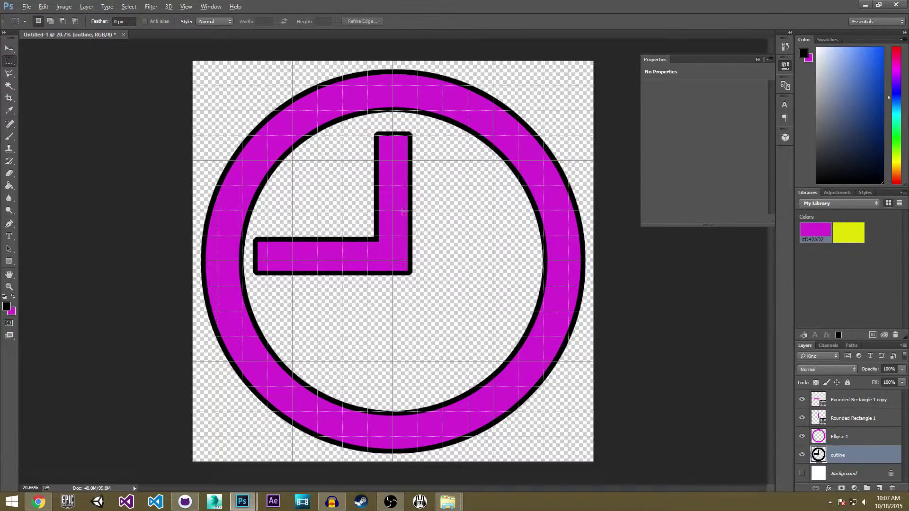
scroll(391, 199, up, 1)
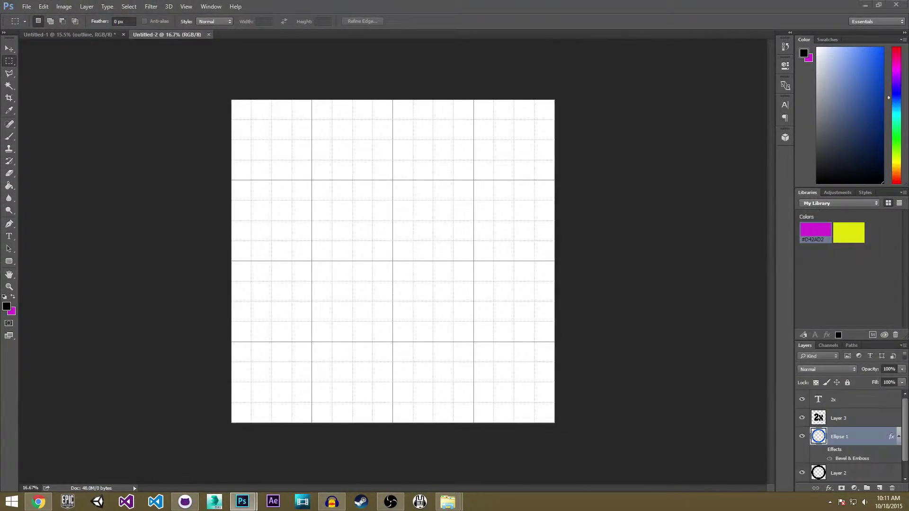
Float Powerup_2X.psd for comparison, move it aside, and return to Untitled-2.
drag(908, 118, 427, 92)
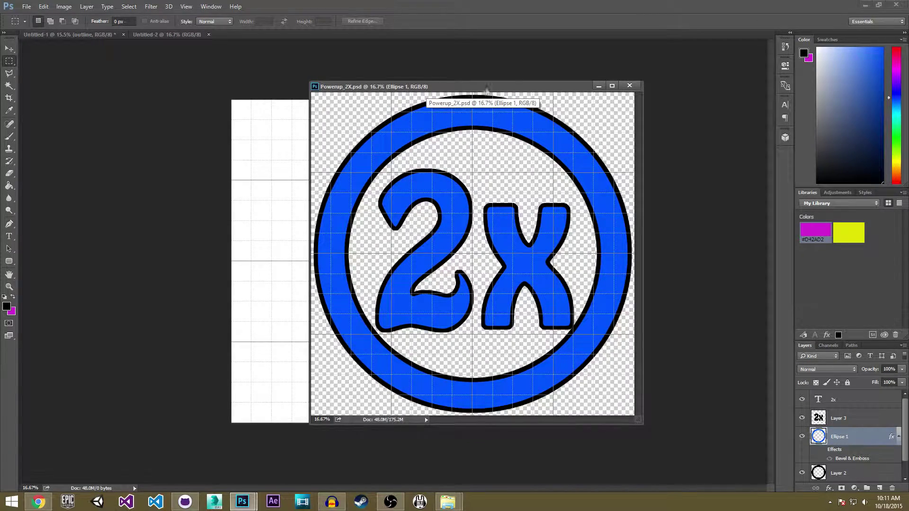
drag(490, 90, 908, 132)
click(408, 155)
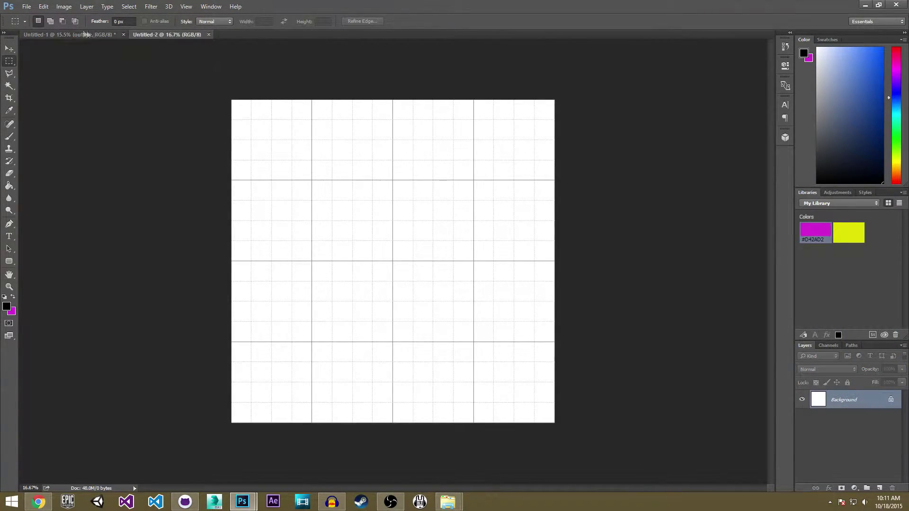
Select the Ellipse 1 and outline layers in the clock document, undoing an accidental paste.
click(83, 36)
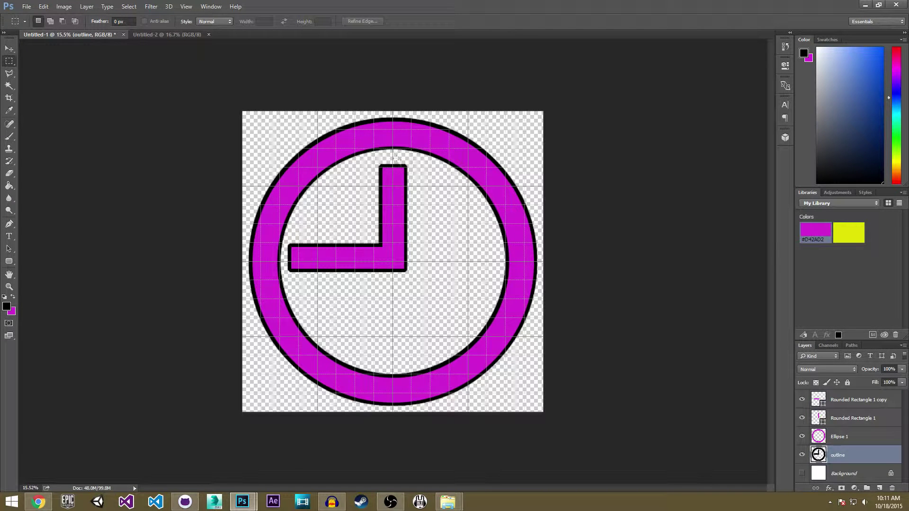
ctrl+click(843, 435)
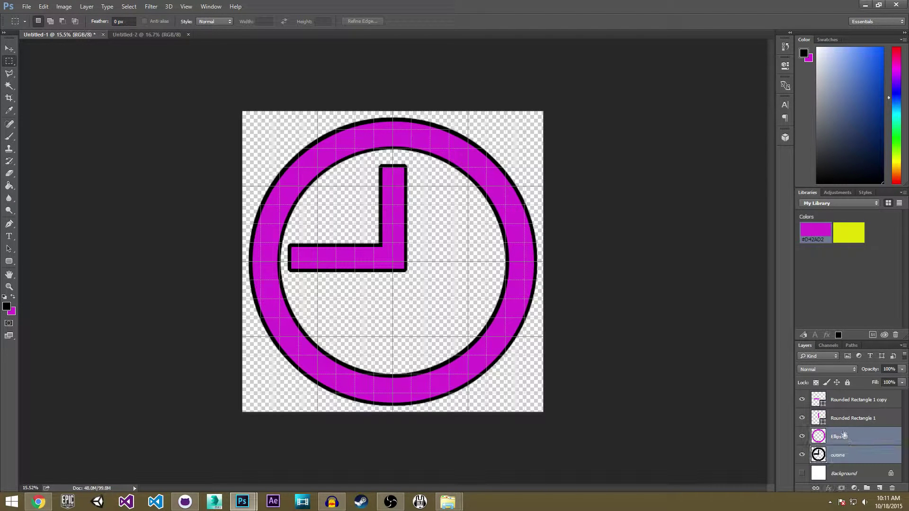
click(146, 35)
key(ctrl+v)
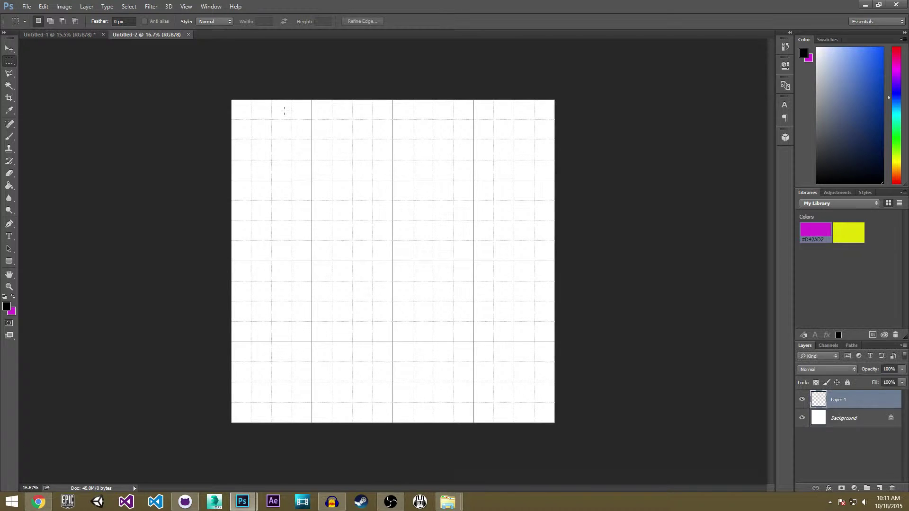
key(ctrl+z)
click(59, 37)
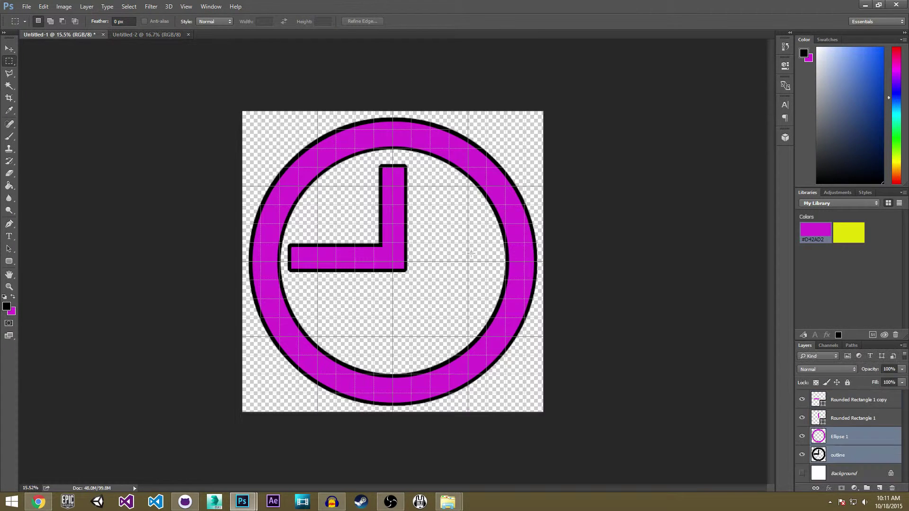
right_click(836, 439)
click(829, 463)
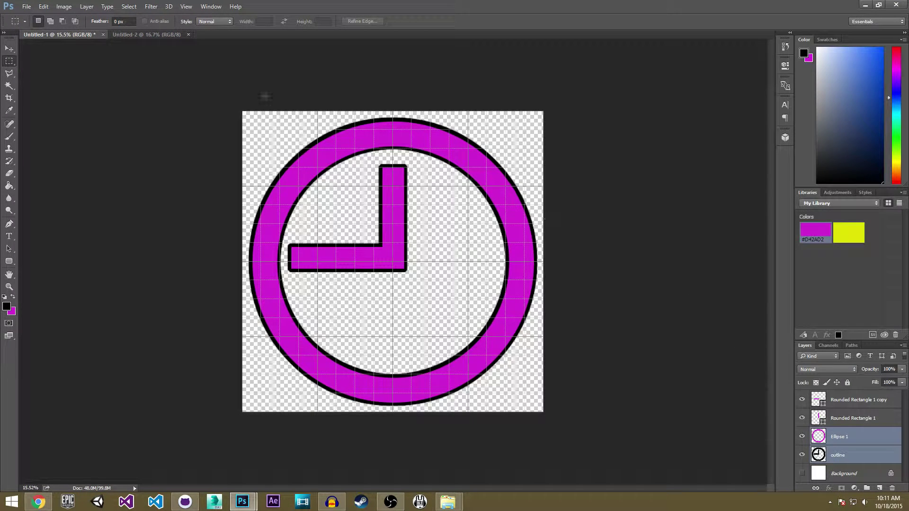
Drag the two layers into a floating Untitled-2 and centre them on its canvas.
drag(146, 35, 800, 96)
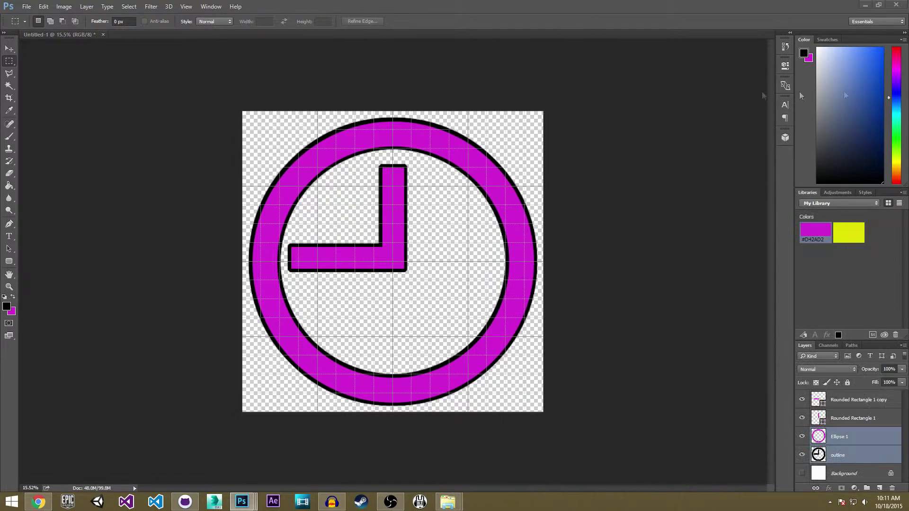
click(595, 87)
drag(841, 438, 621, 232)
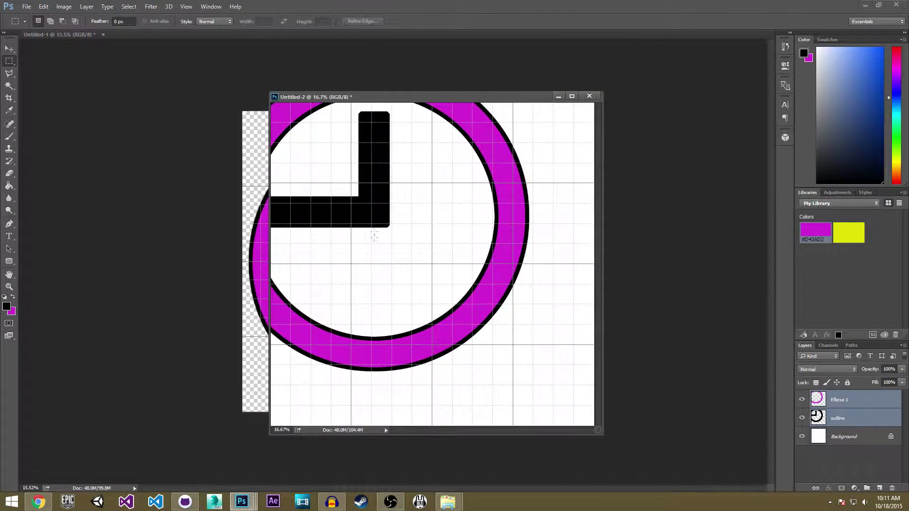
drag(443, 101, 605, 151)
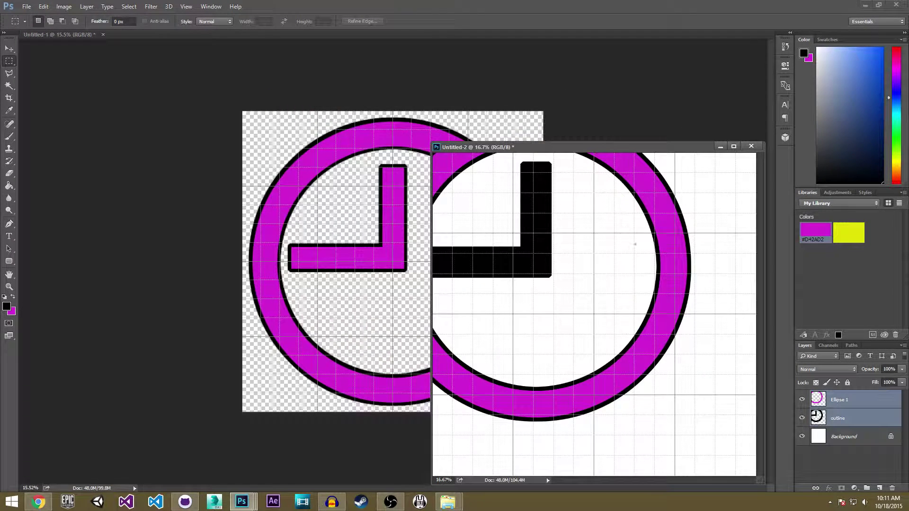
key(ctrl+minus)
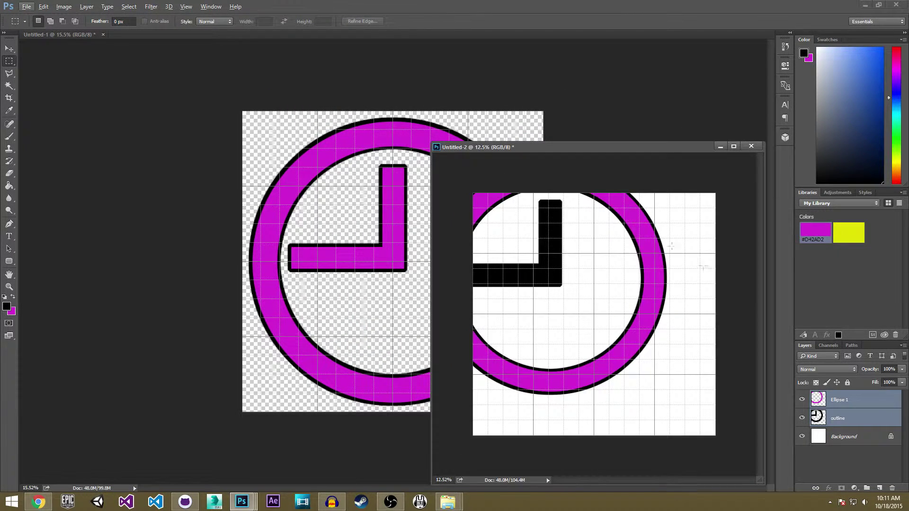
drag(644, 287, 691, 308)
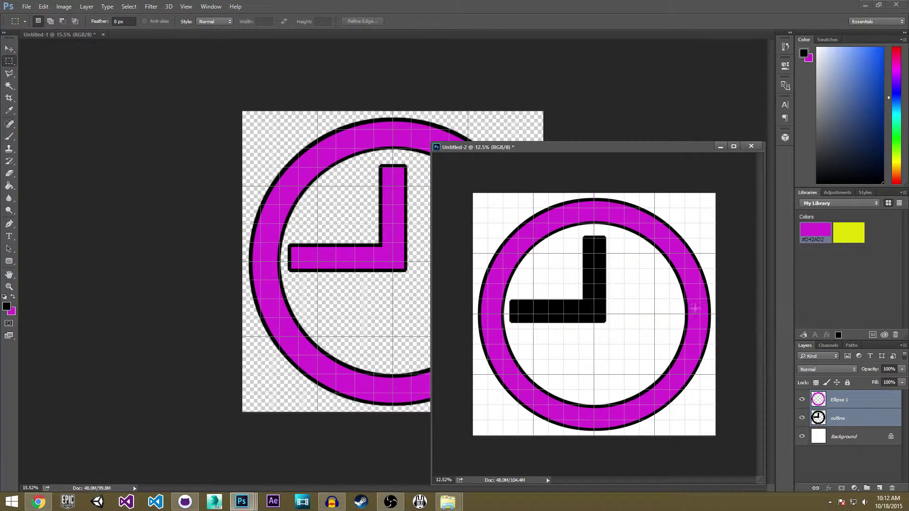
drag(544, 151, 164, 33)
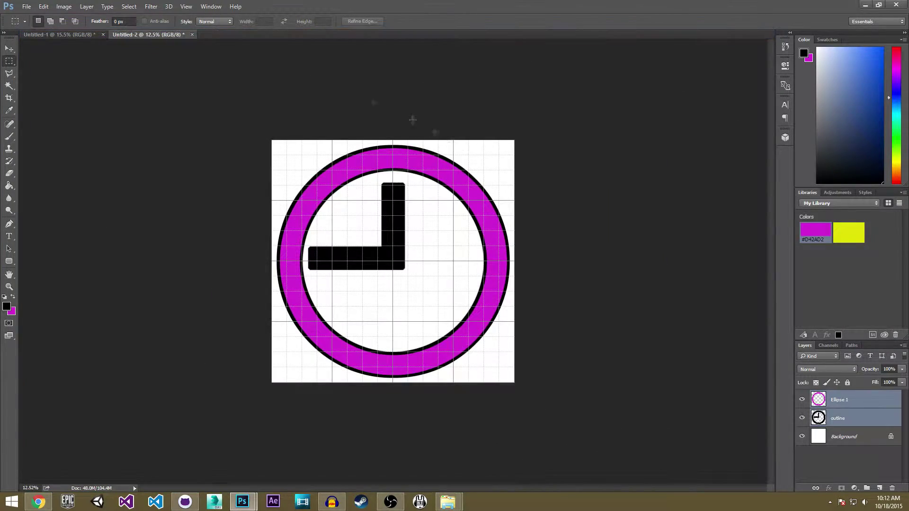
Delete the black clock hands from the outline layer with the Magic Wand, then deselect.
click(836, 419)
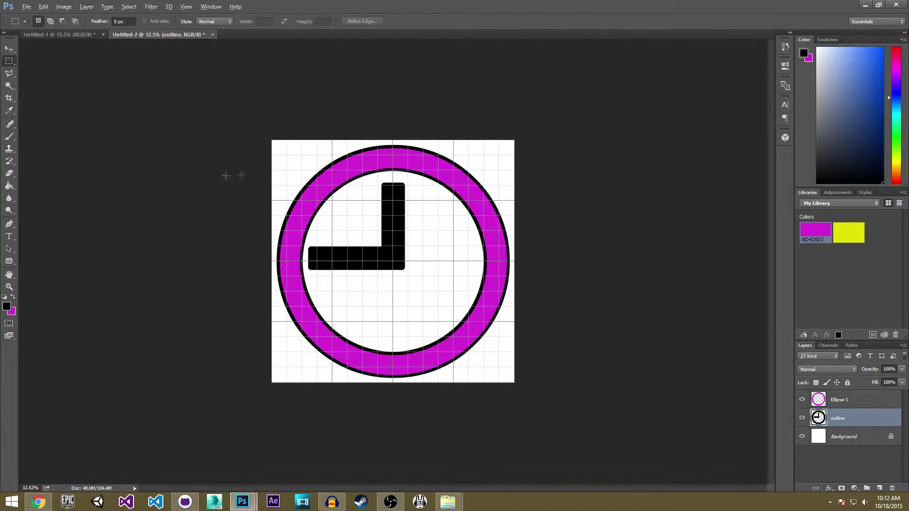
scroll(226, 176, up, 5)
key(w)
click(399, 226)
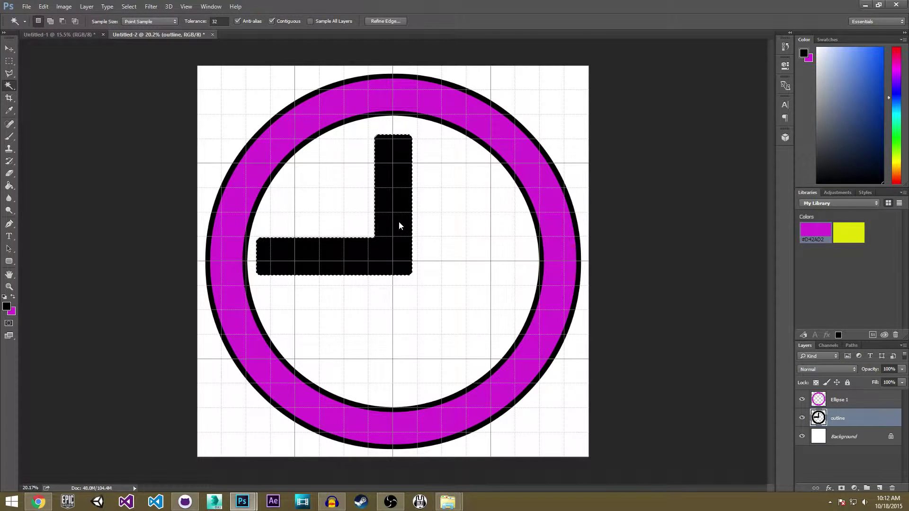
key(Delete)
click(9, 61)
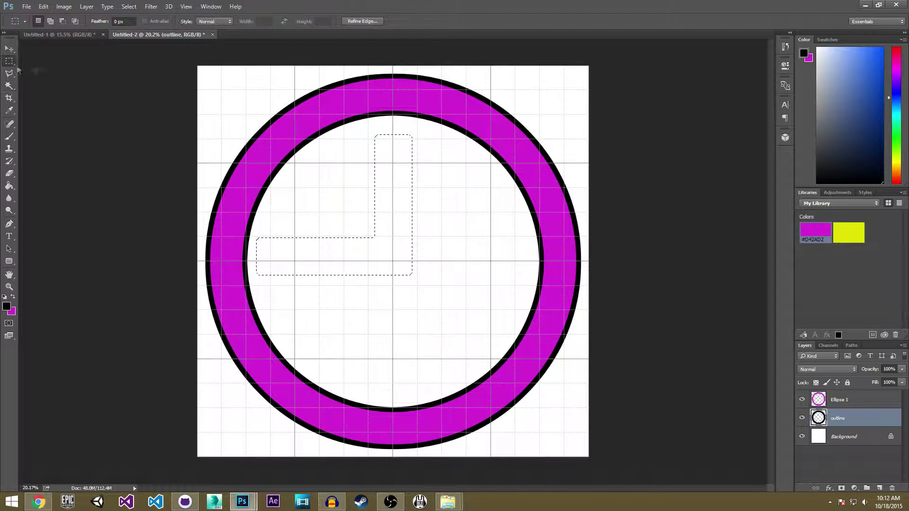
key(ctrl+d)
Draw a canvas-wide text box and type the 2x lettering.
key(alt)
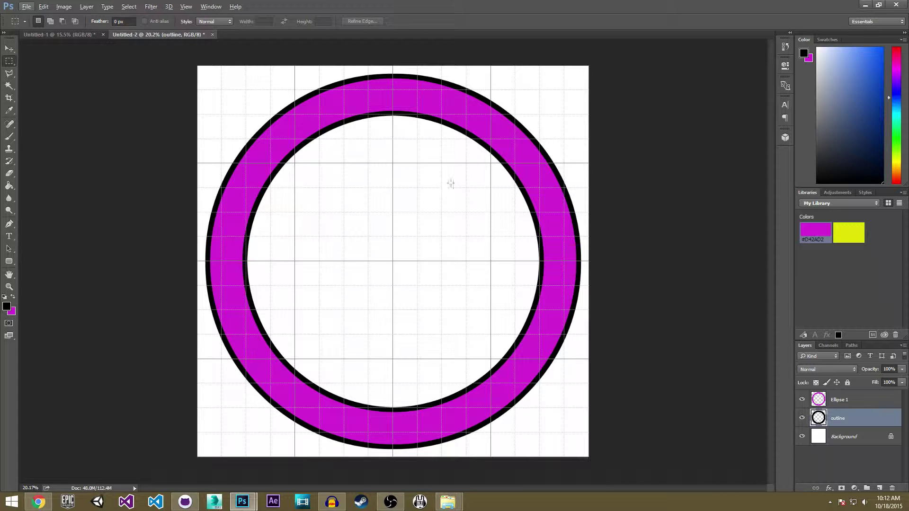
key(t)
key(alt+t)
key(Escape)
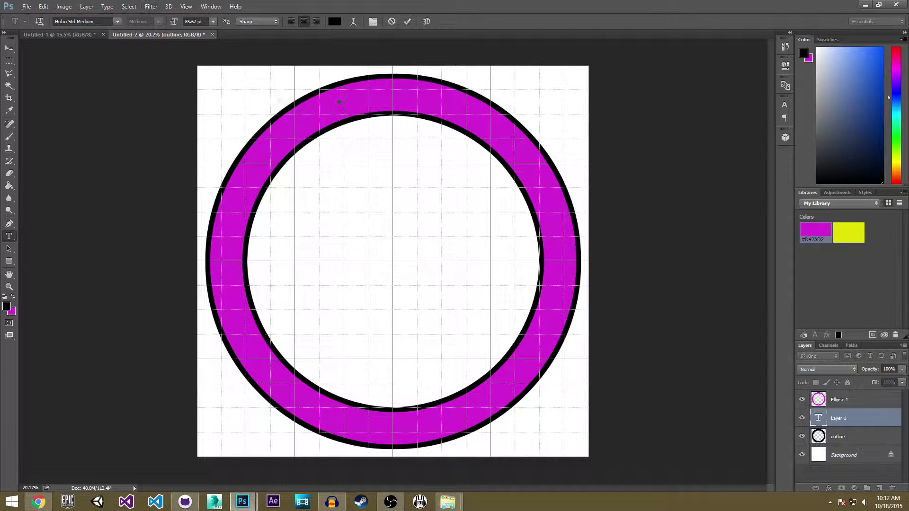
key(m)
key(t)
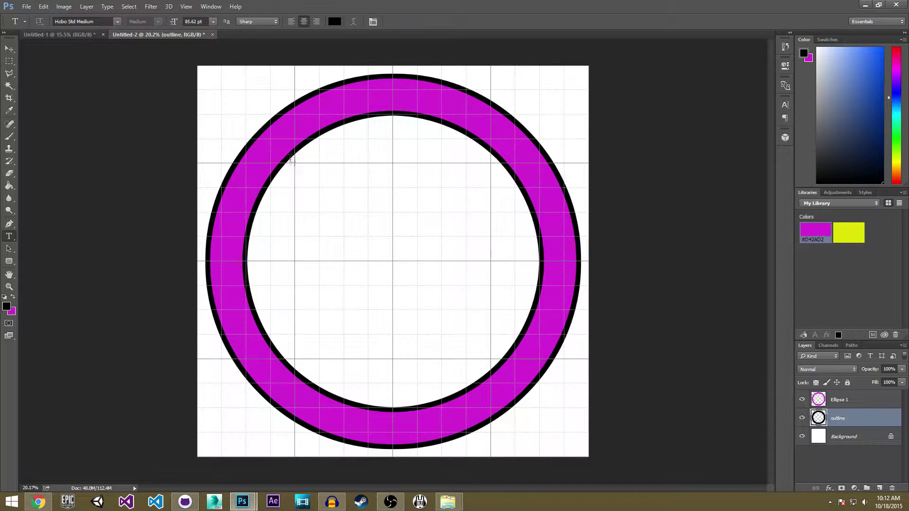
drag(199, 73, 589, 432)
key(Escape)
drag(198, 66, 547, 441)
key(Escape)
drag(198, 66, 589, 456)
text(2K)
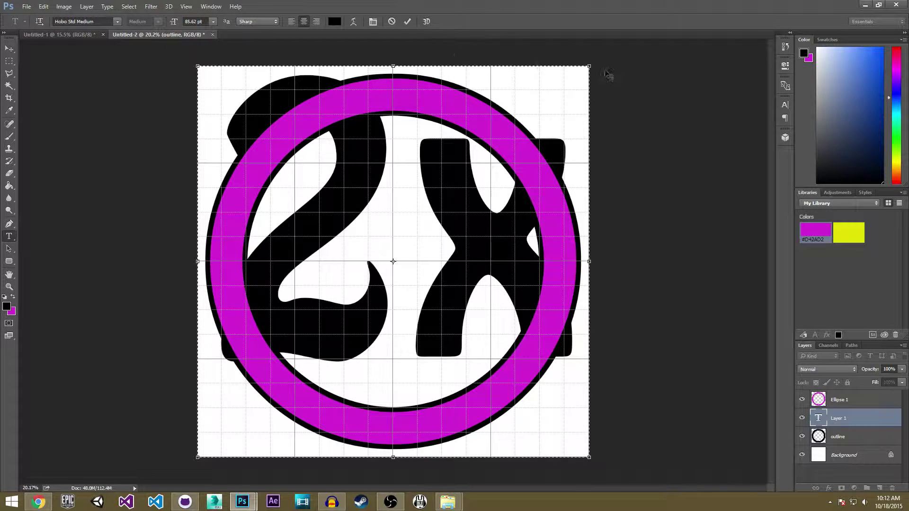
mouse_move(591, 64)
mouse_down()
mouse_move(567, 84)
mouse_move(589, 67)
mouse_up()
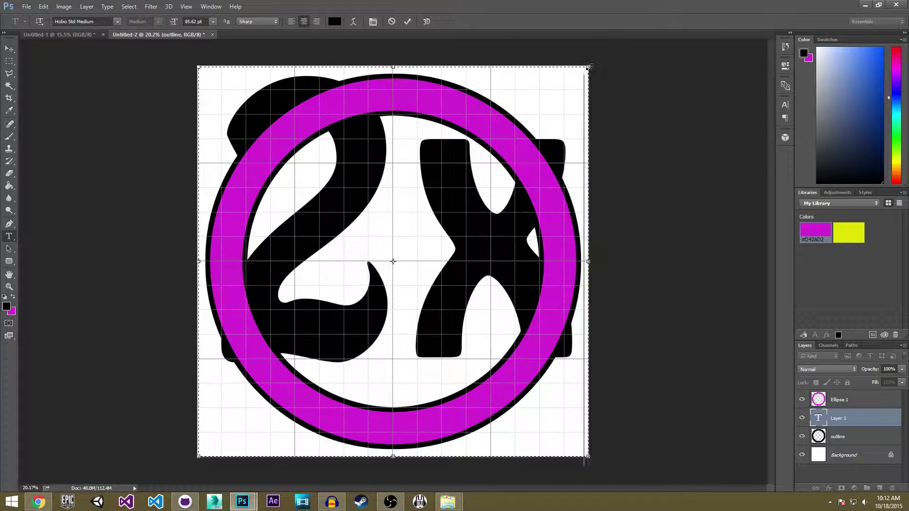
Resize the 2x text through 46.62 and 50.62 to 54.62 pt, centring it in the ring.
key(ctrl+a)
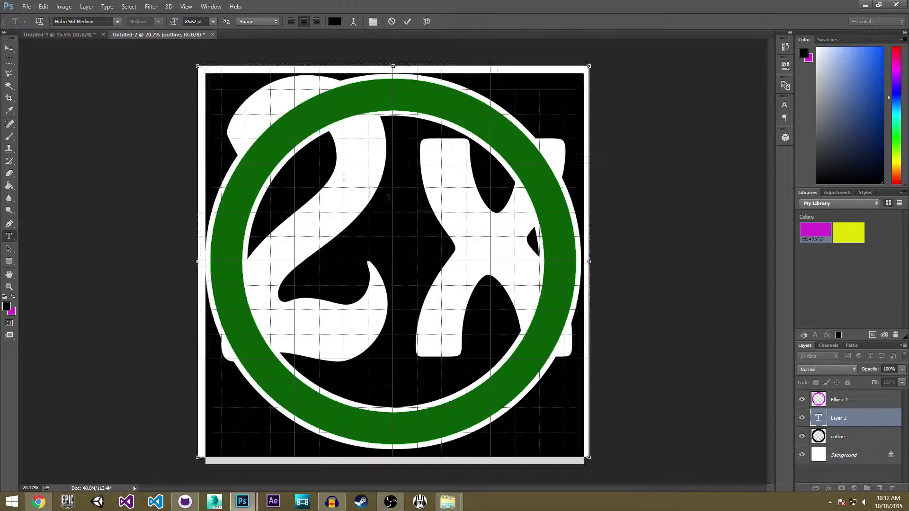
drag(174, 21, 168, 23)
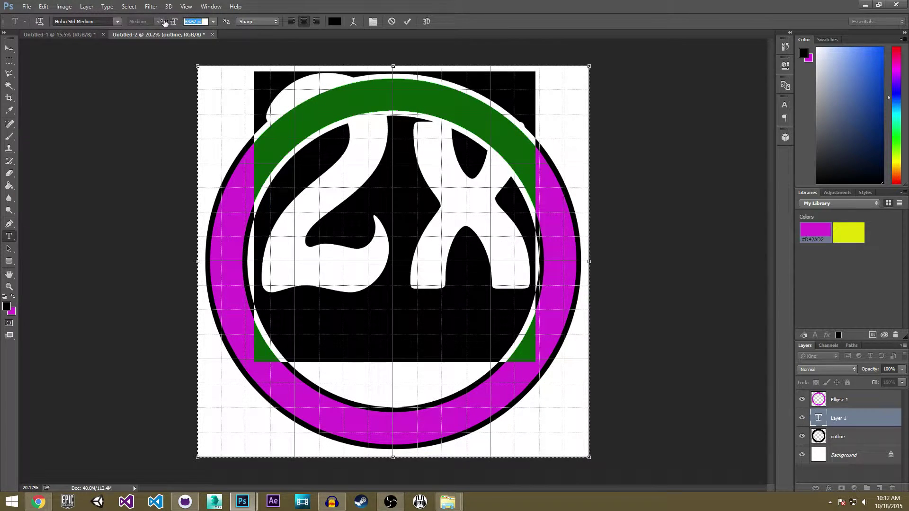
drag(406, 160, 405, 195)
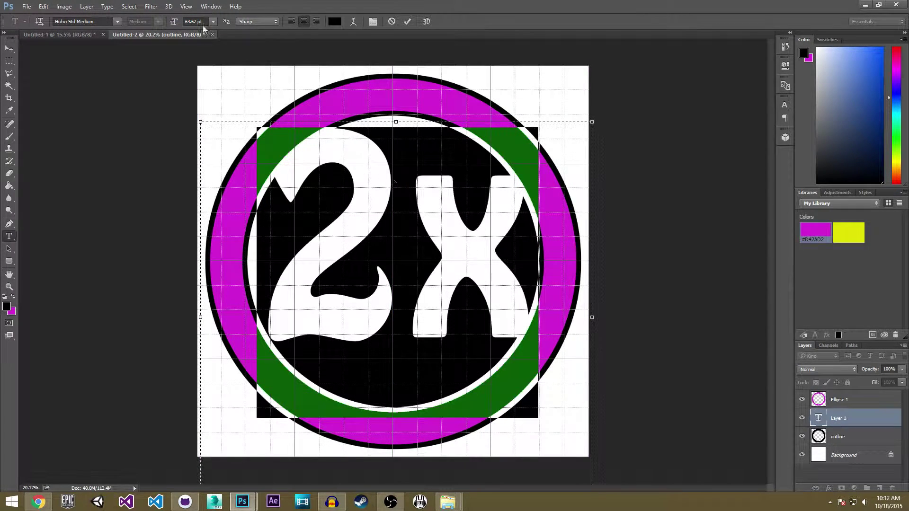
drag(174, 22, 159, 22)
drag(402, 220, 400, 252)
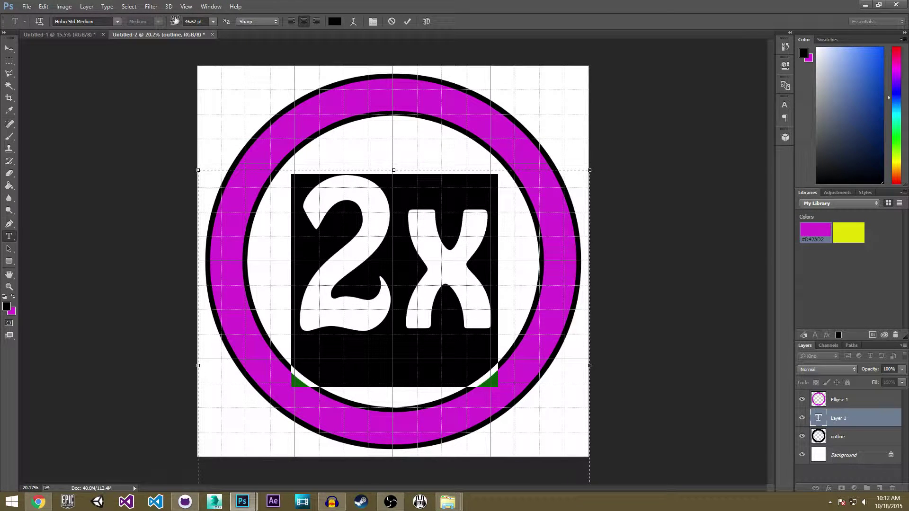
drag(175, 21, 182, 22)
drag(404, 179, 402, 169)
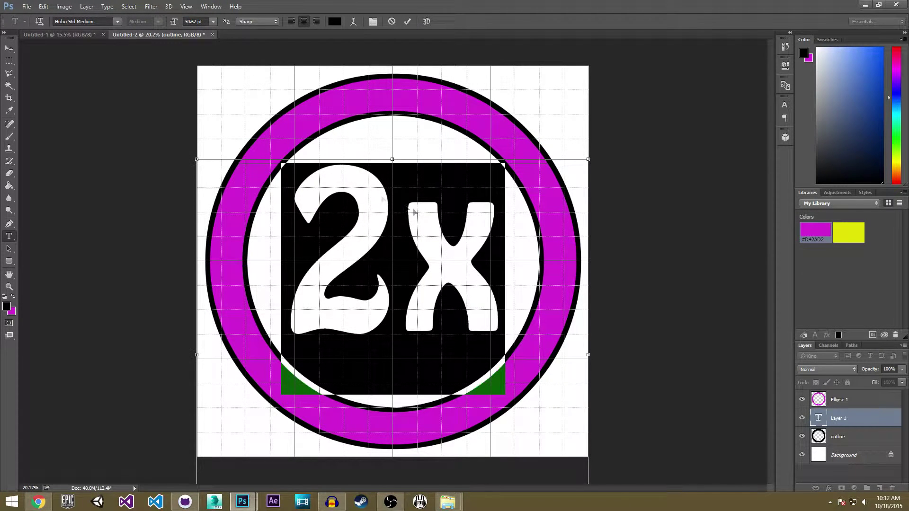
drag(172, 22, 179, 22)
drag(435, 228, 434, 214)
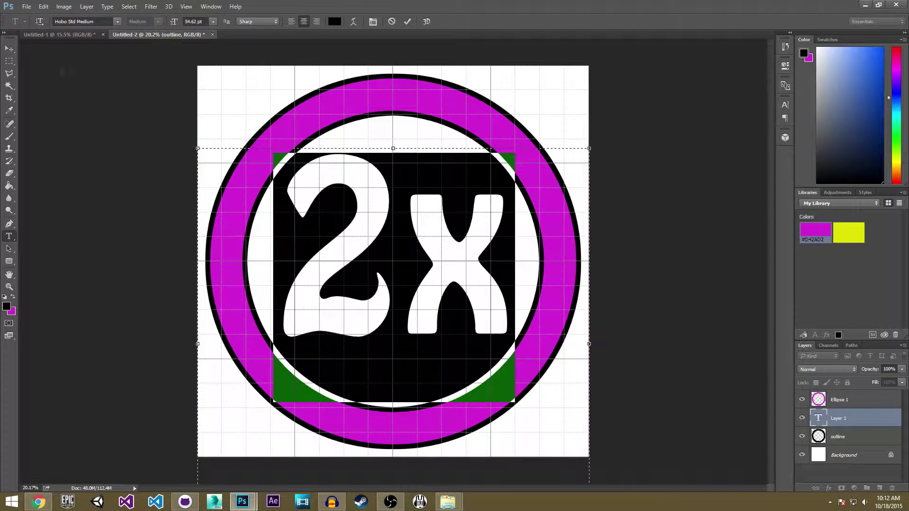
click(9, 61)
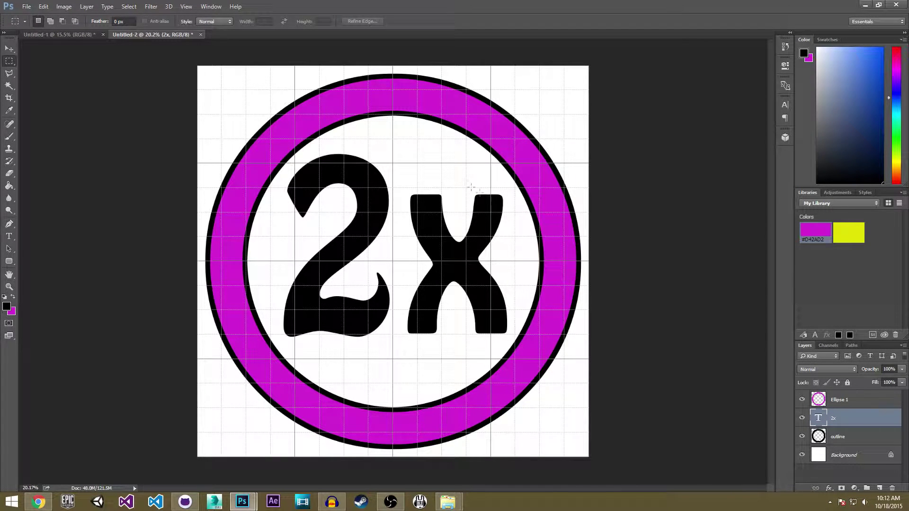
key(t)
click(456, 245)
Colour all the 2x characters bright blue (about #0051d7) in the Color Picker and commit.
key(ctrl+a)
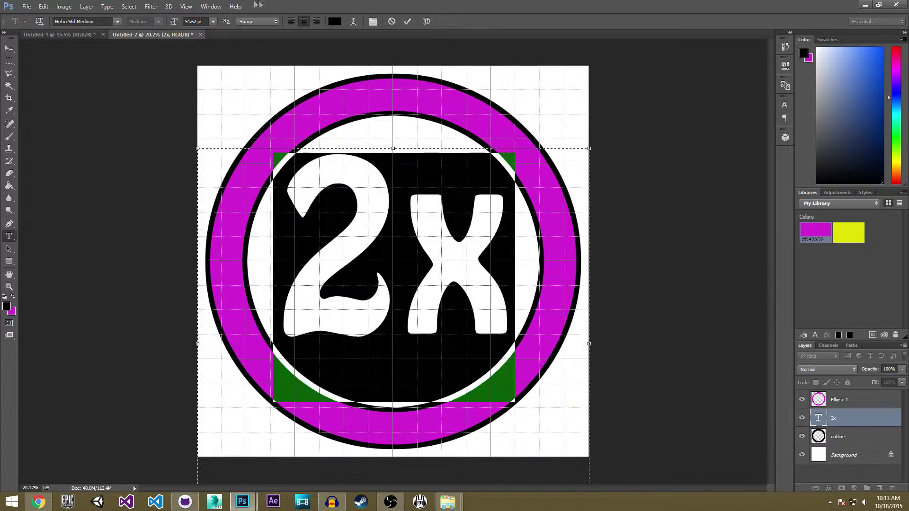
click(334, 22)
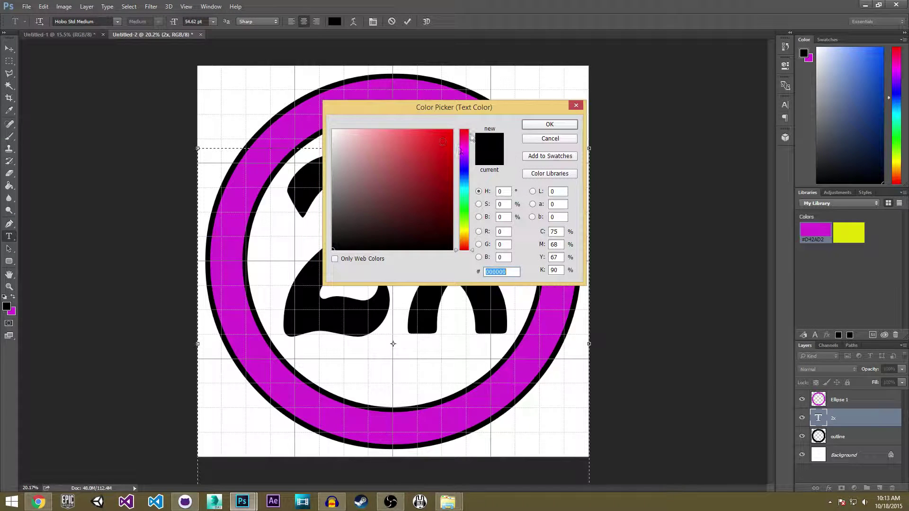
drag(465, 178, 465, 171)
mouse_move(452, 131)
mouse_down()
mouse_move(455, 187)
mouse_move(454, 128)
mouse_up()
drag(466, 172, 467, 182)
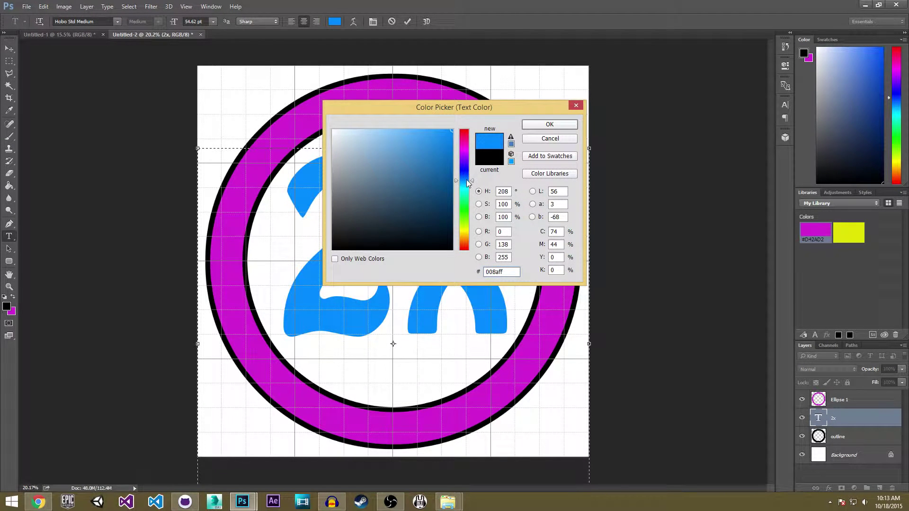
drag(453, 137, 452, 150)
drag(468, 183, 453, 152)
click(452, 152)
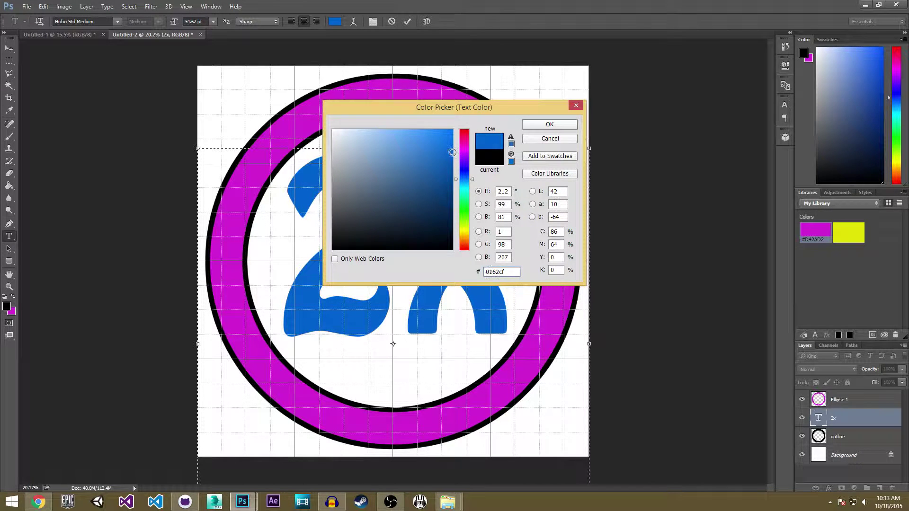
drag(440, 107, 673, 88)
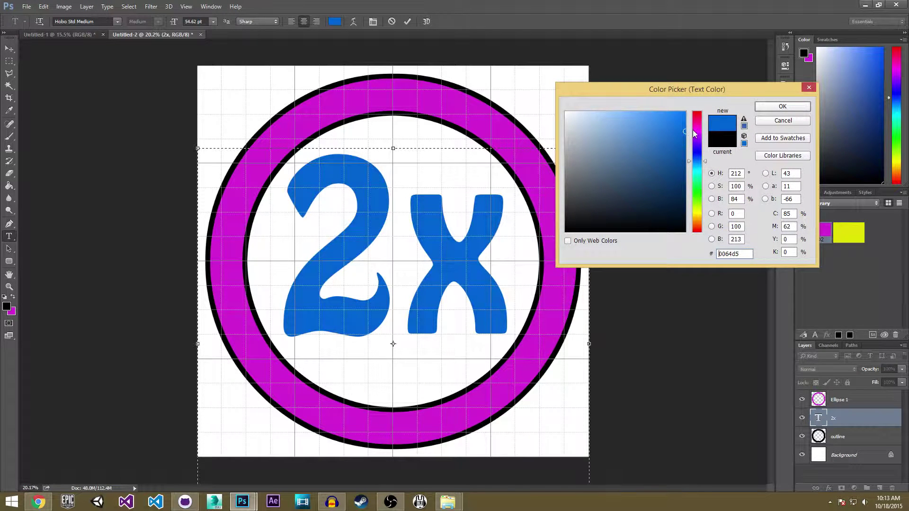
drag(683, 126, 686, 130)
drag(702, 162, 702, 160)
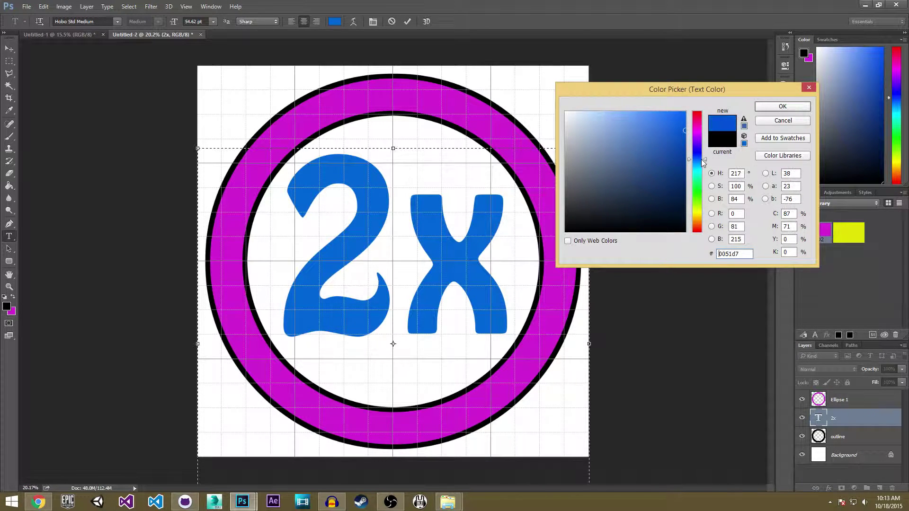
click(782, 106)
click(387, 201)
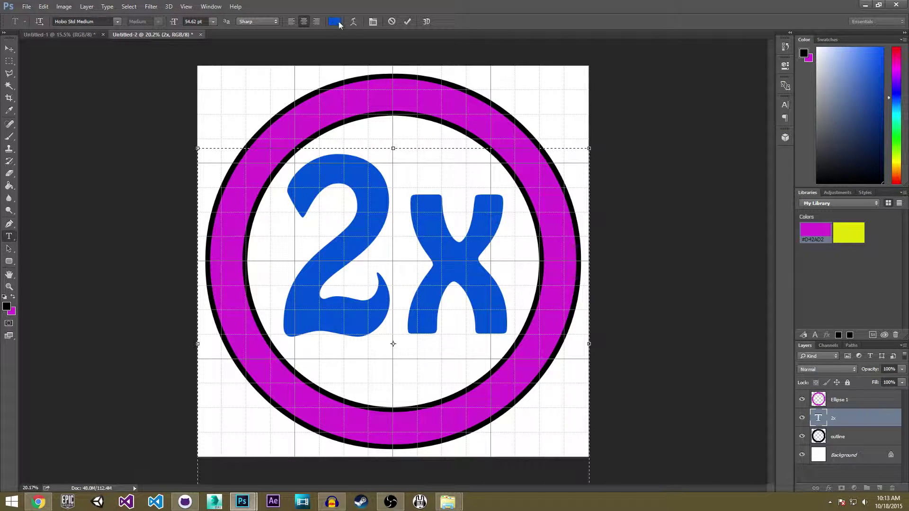
click(9, 60)
Sample the 2x text's blue and Paint Bucket fill the Ellipse 1 ring with it.
key(b)
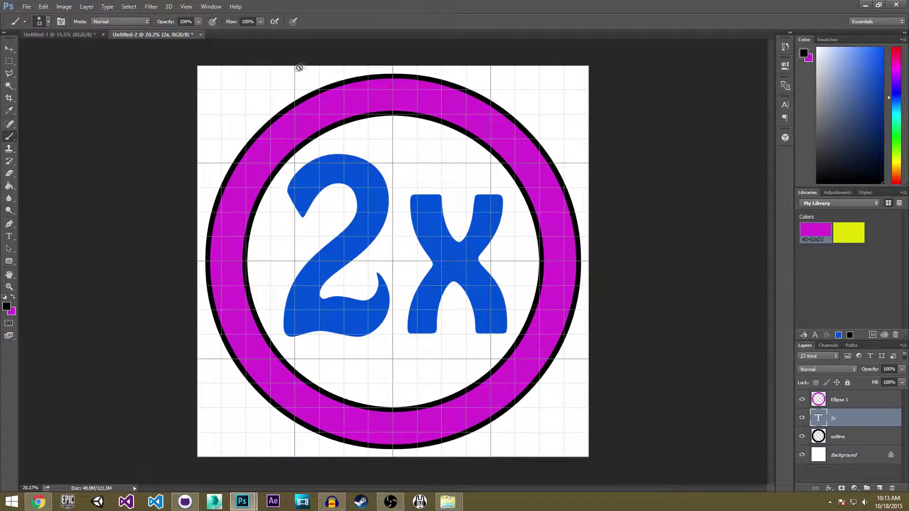
alt+click(379, 193)
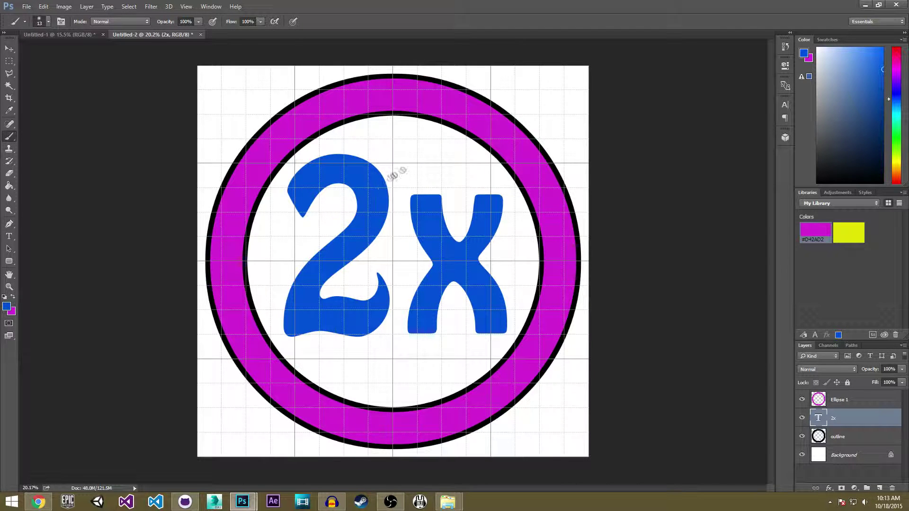
click(829, 400)
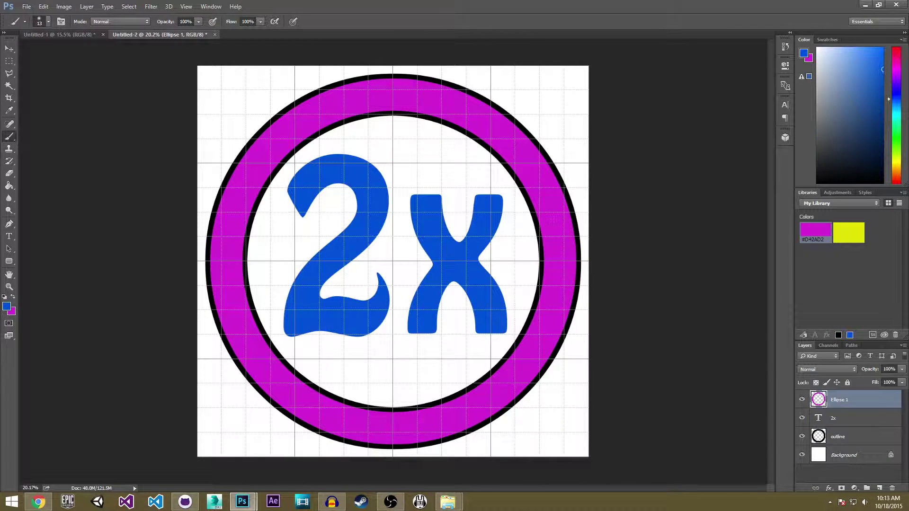
key(g)
click(551, 198)
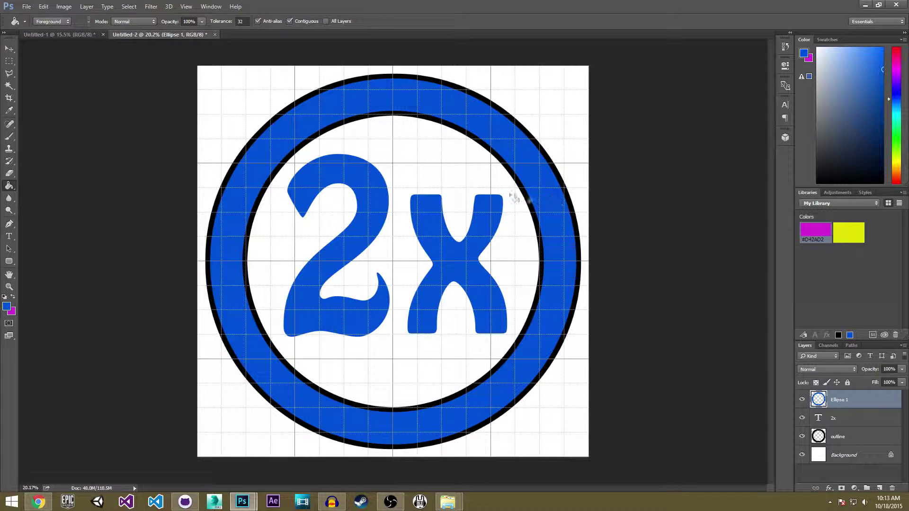
Load the 2x letter shapes as a selection from the text layer.
click(9, 61)
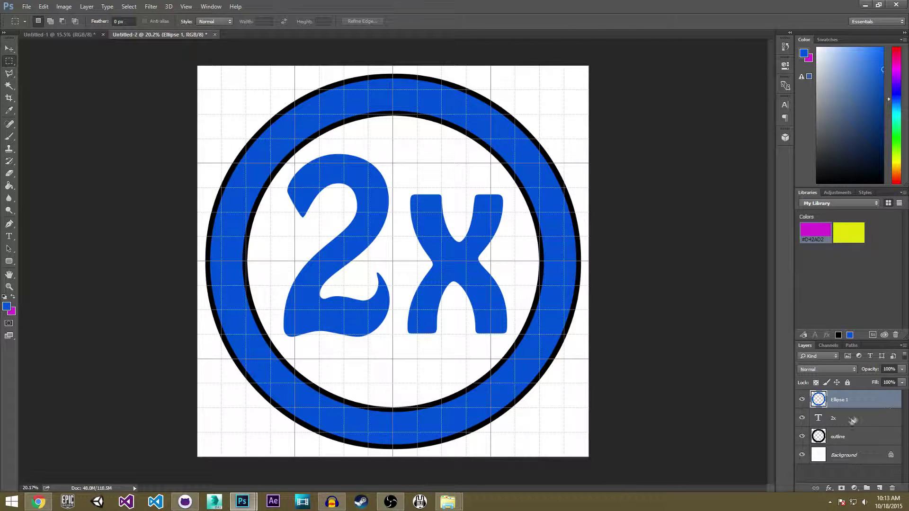
click(845, 425)
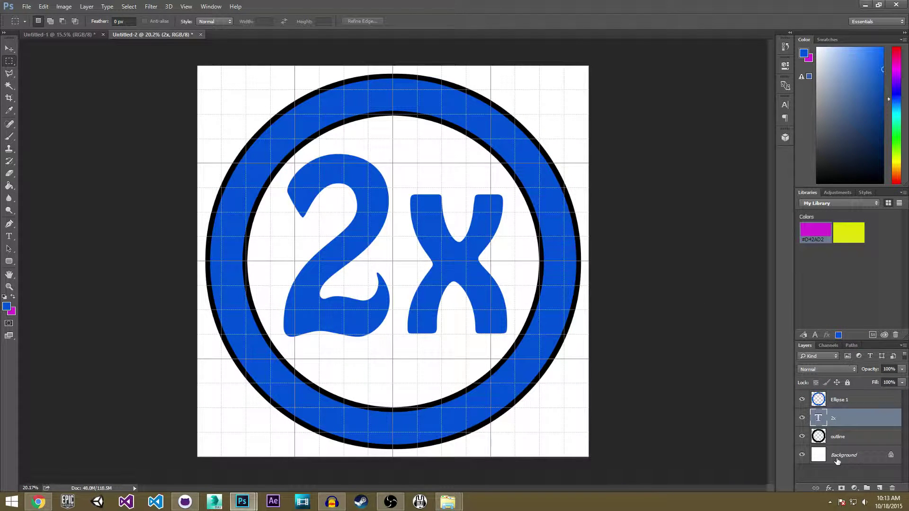
ctrl+click(819, 418)
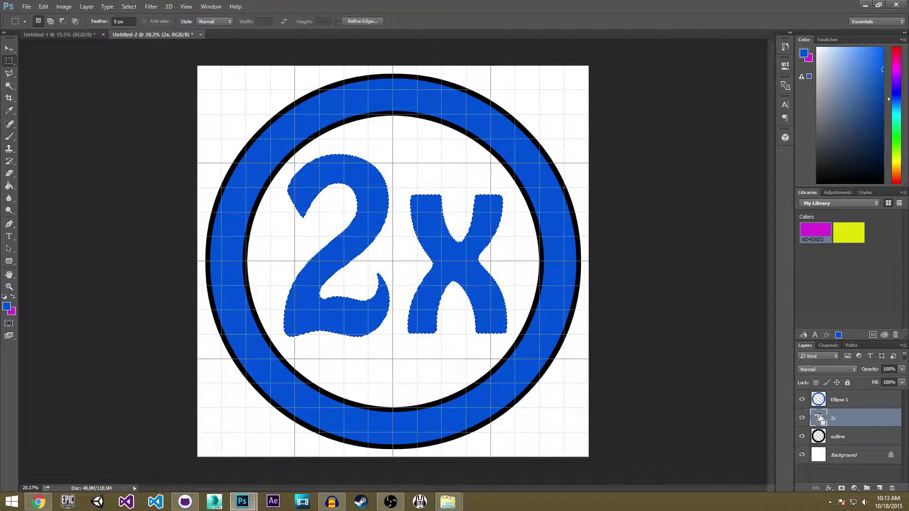
Expand the letter selection and set the foreground colour to black (000000).
click(129, 6)
mouse_move(166, 129)
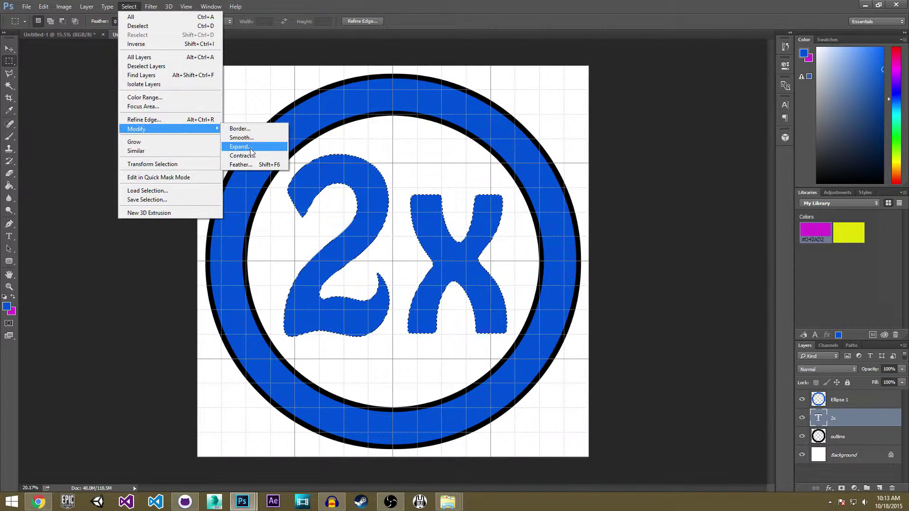
click(251, 152)
click(503, 167)
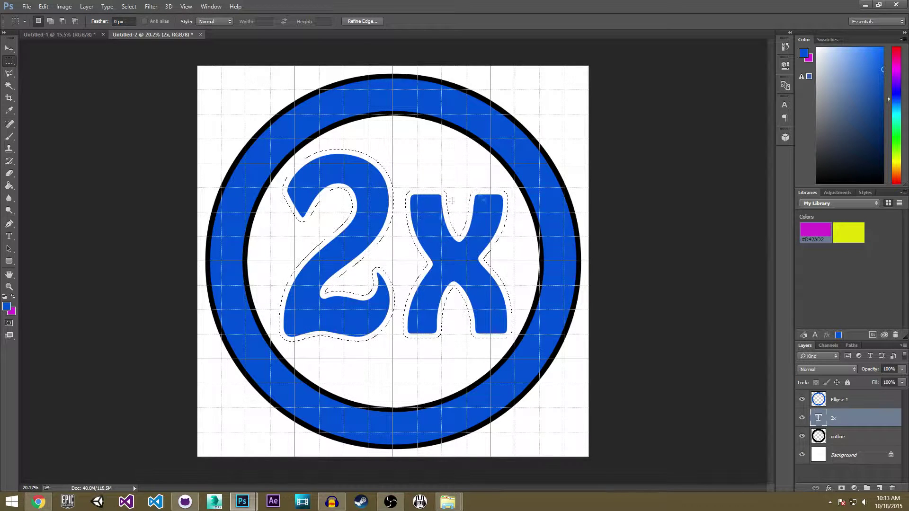
key(i)
key(x)
click(7, 306)
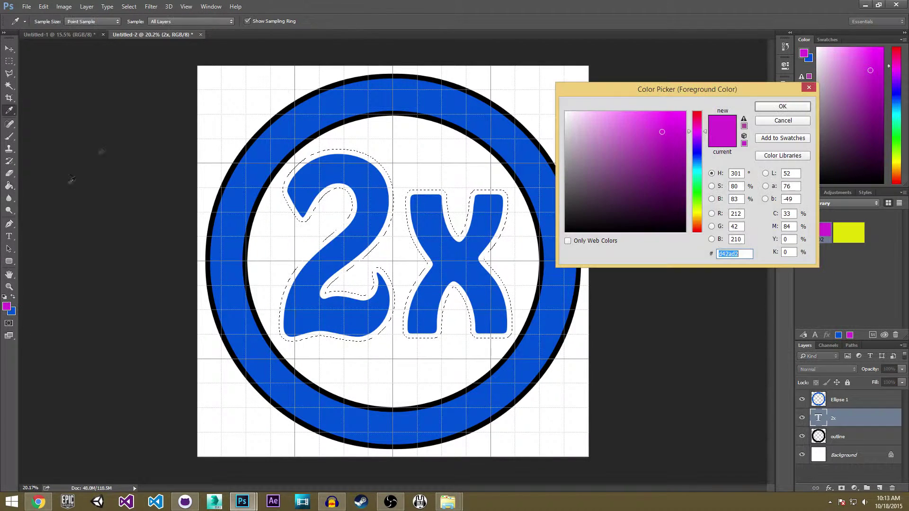
text(000000)
key(Return)
Fill the expanded selection black on the outline layer beneath the 2x text.
key(g)
click(495, 217)
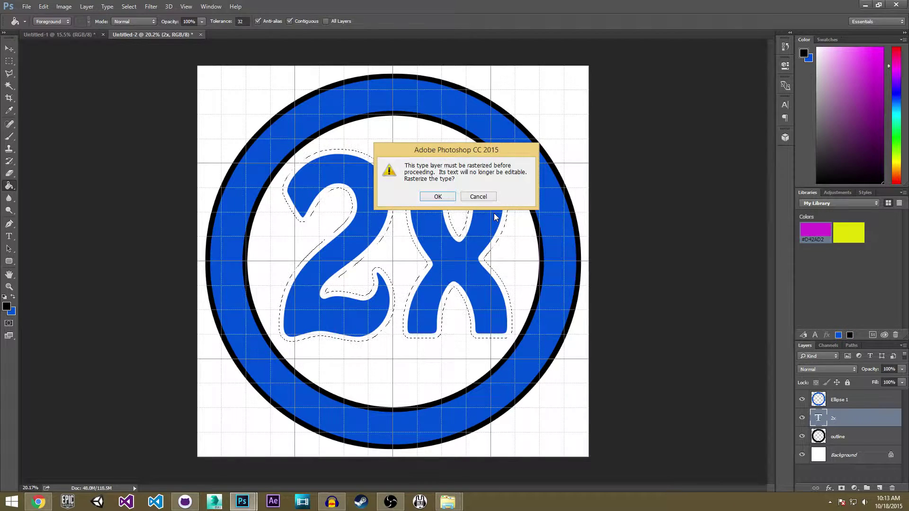
click(478, 196)
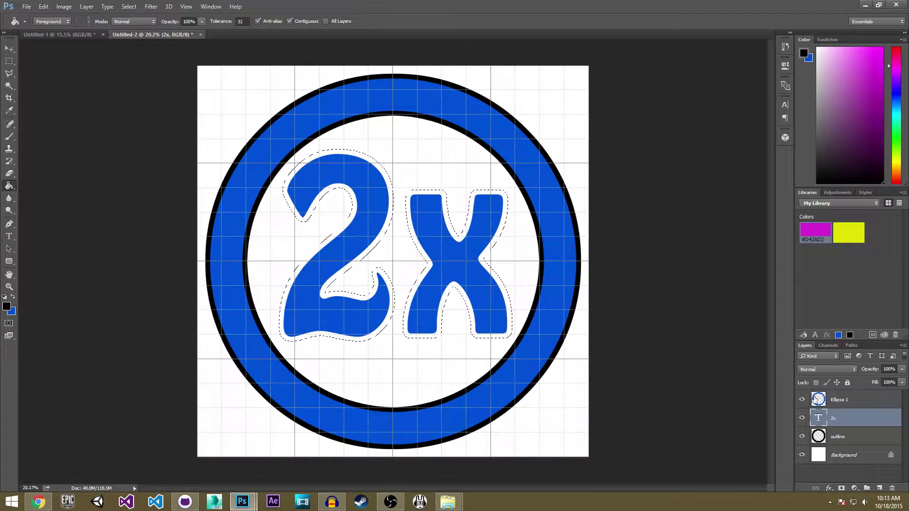
key(ctrl+shift+n)
key(Return)
drag(840, 417, 842, 449)
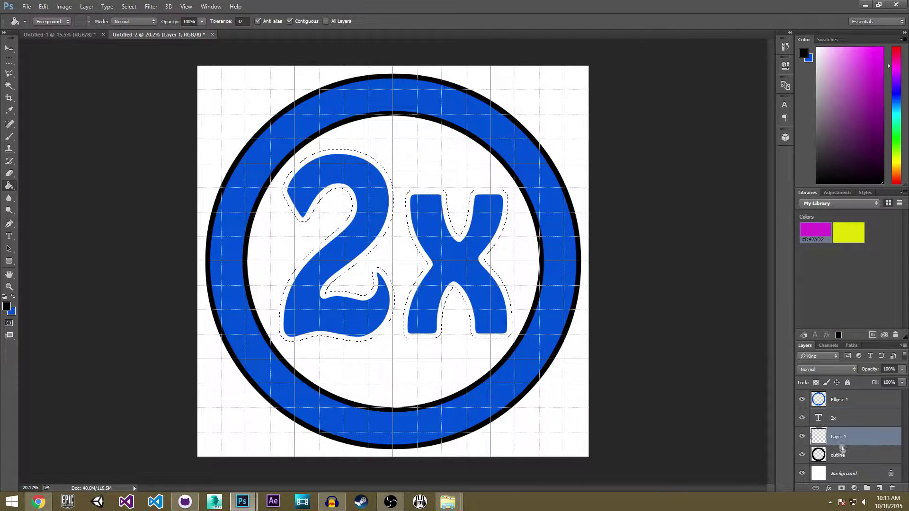
click(479, 228)
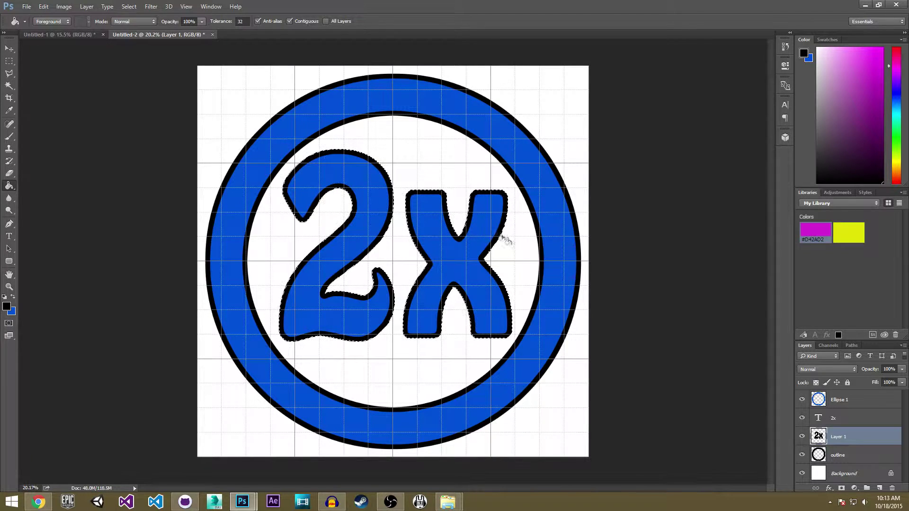
key(ctrl+z)
key(alt+bracketleft)
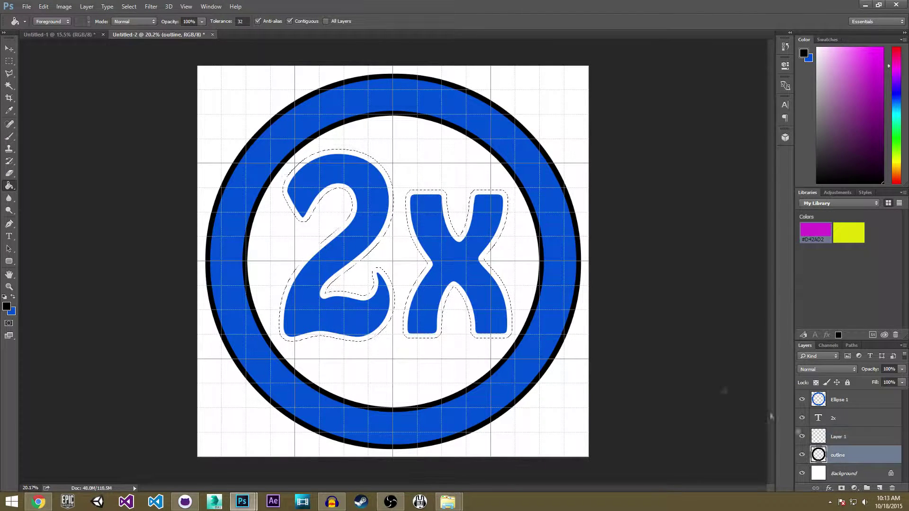
click(490, 279)
key(alt+bracketright)
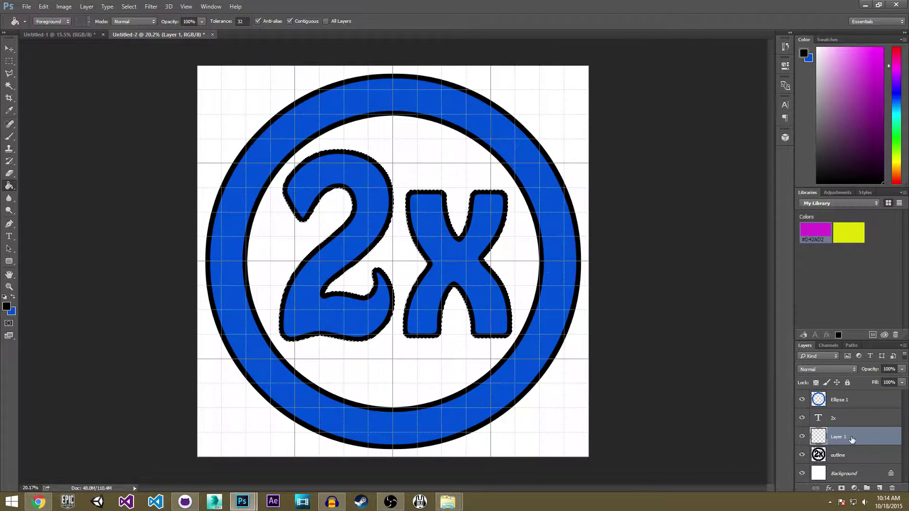
Deselect and target the 2x text layer.
click(7, 60)
click(224, 79)
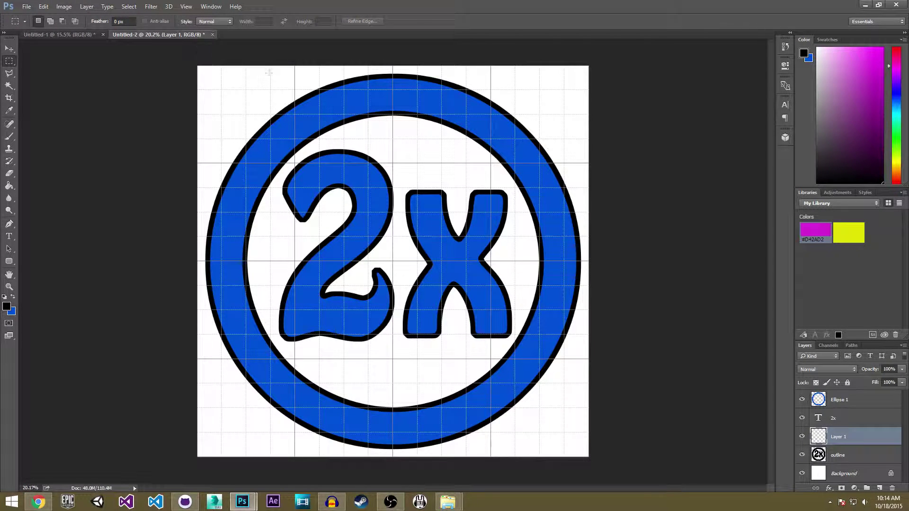
click(848, 419)
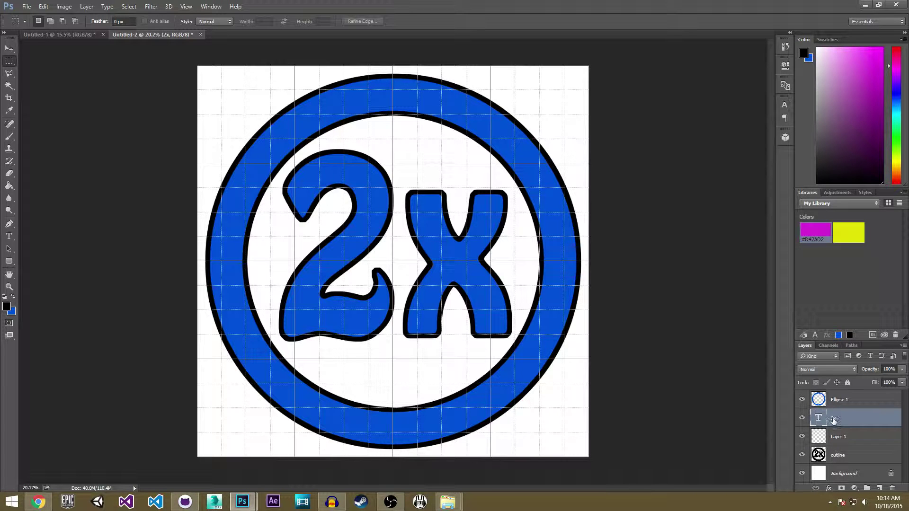
Remove the empty Layer 1 and select the Ellipse 1, 2x and outline layers together.
click(838, 437)
key(ctrl+e)
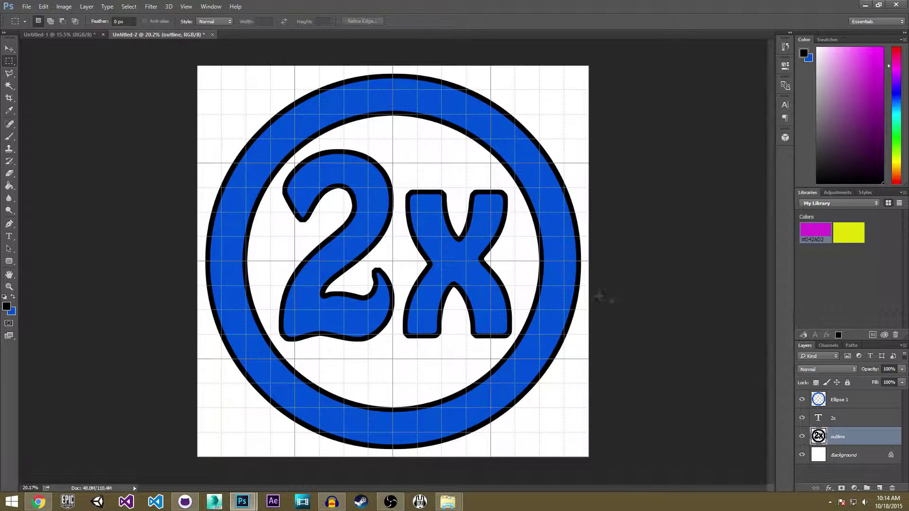
shift+click(840, 399)
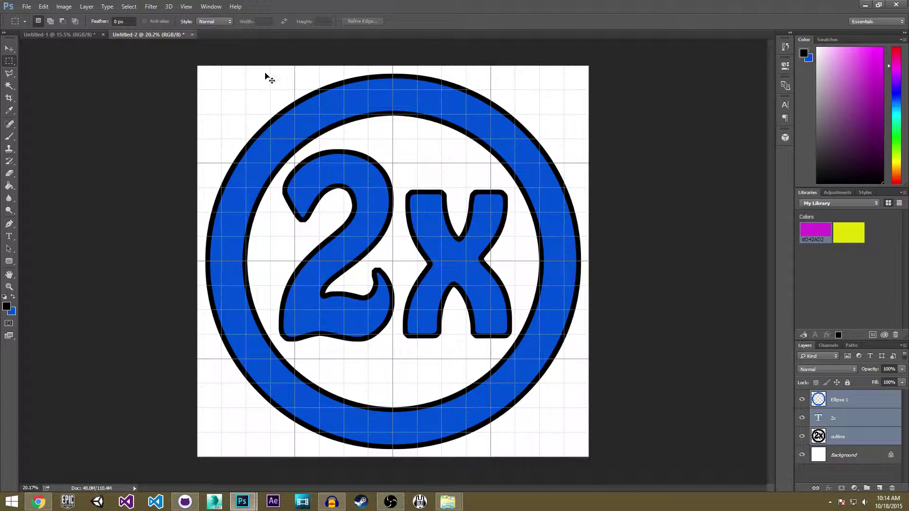
key(ctrl+n)
Create a new 4096 × 4096 pixel document.
drag(573, 185, 506, 178)
text(4096)
key(Tab)
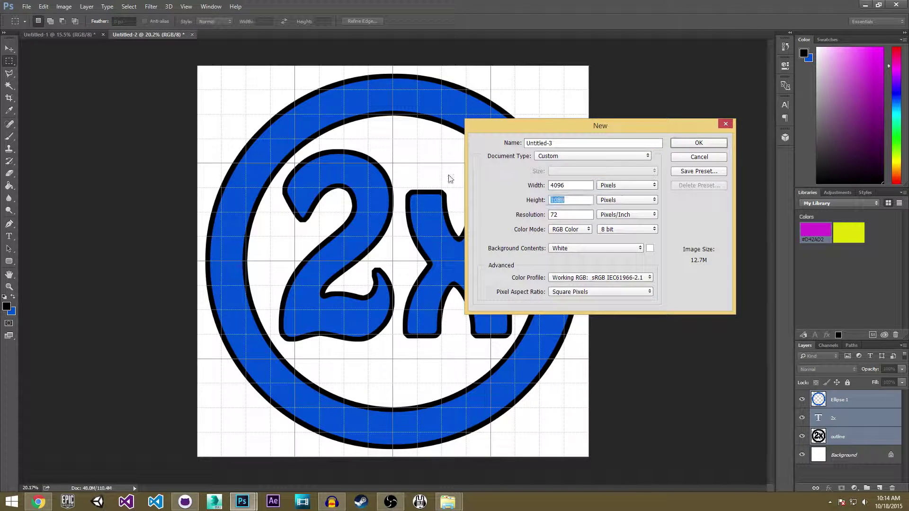
text(4096)
key(Return)
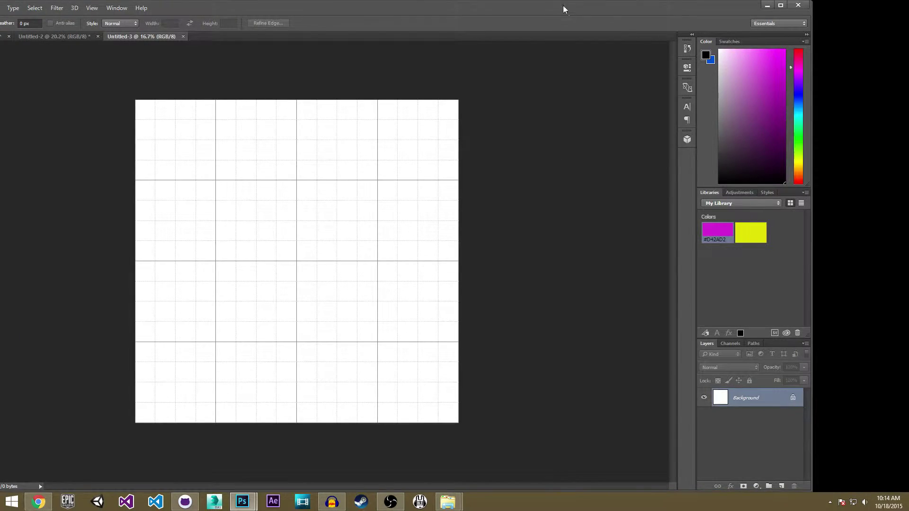
Copy the Ellipse 1, 2x and outline layers from Untitled-2 into Untitled-3 and centre them.
drag(563, 5, 2, 111)
click(235, 36)
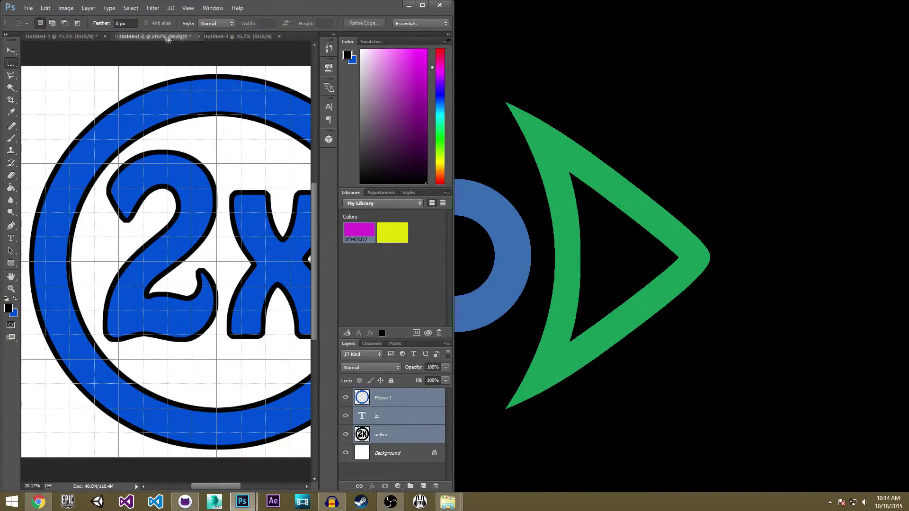
drag(235, 36, 606, 88)
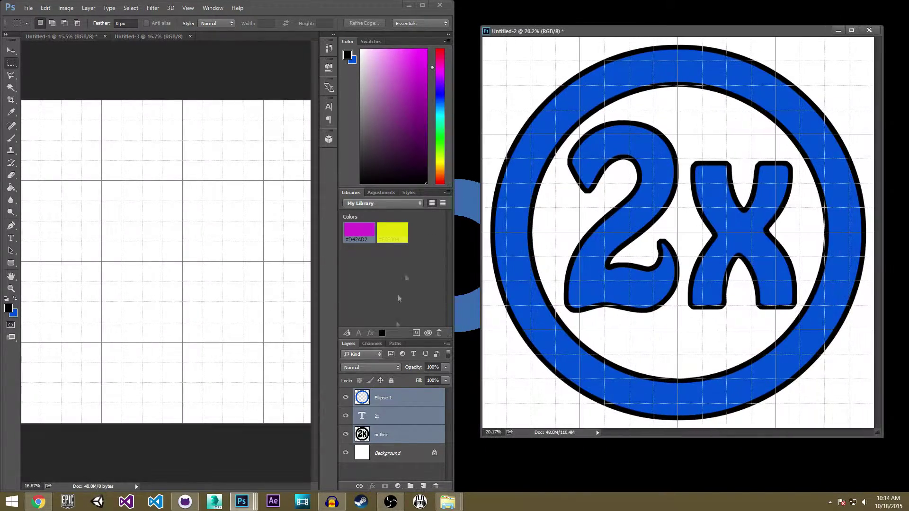
drag(396, 406, 148, 209)
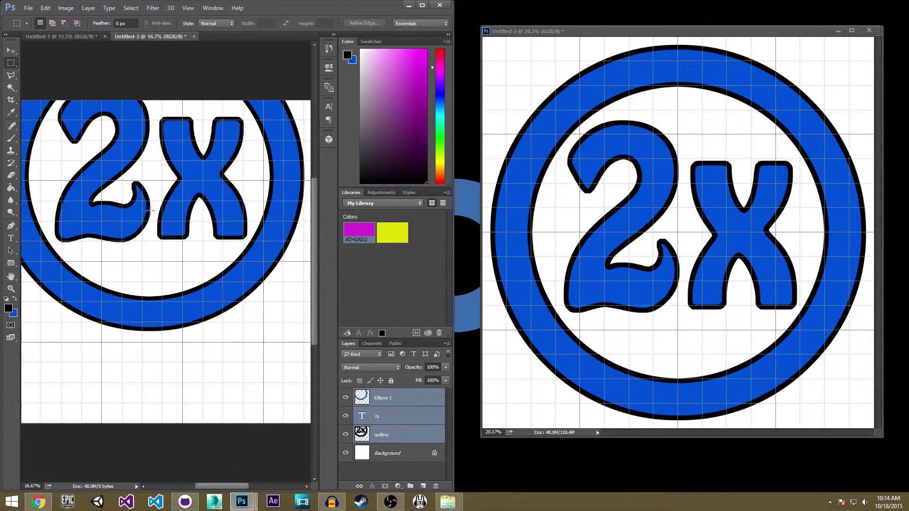
double_click(380, 16)
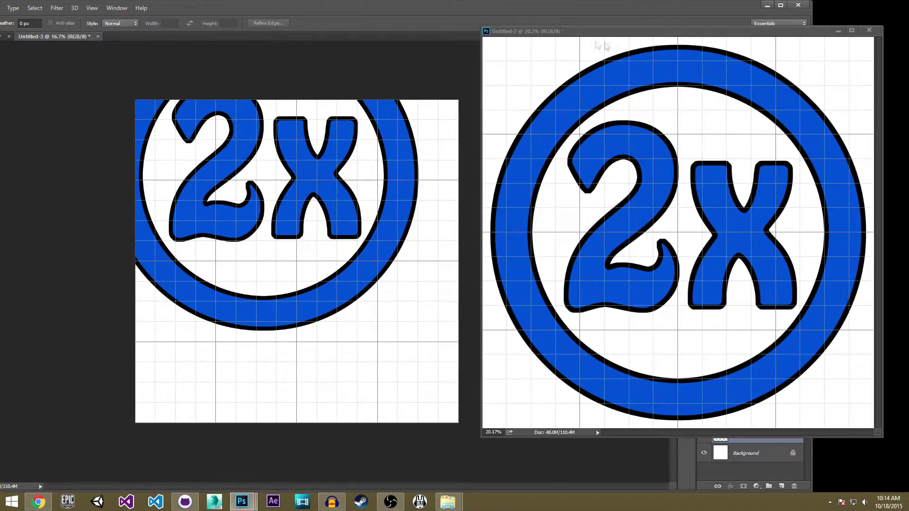
drag(655, 34, 499, 47)
drag(341, 45, 239, 36)
double_click(400, 15)
mouse_move(391, 231)
mouse_down()
mouse_move(399, 229)
mouse_move(395, 254)
mouse_move(397, 239)
mouse_move(383, 247)
mouse_move(384, 239)
mouse_up()
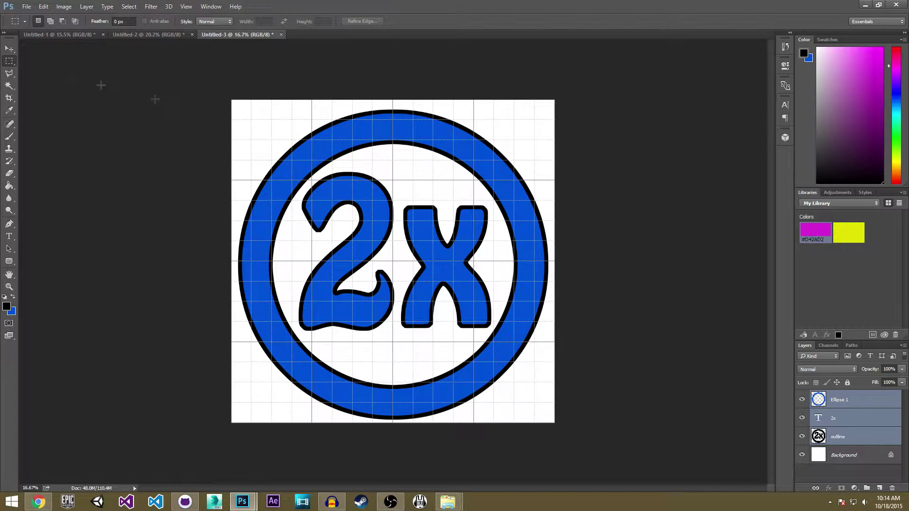
Change the icon text from 2x to 3x.
click(889, 417)
key(t)
click(341, 233)
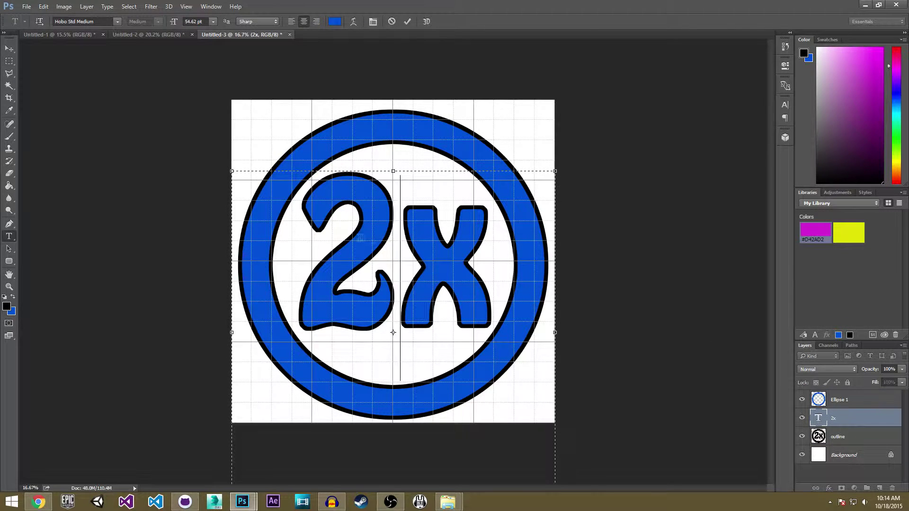
key(shift+Left)
text(3)
Erase the leftover black 2-shaped outline behind the 3 on the outline layer.
click(847, 442)
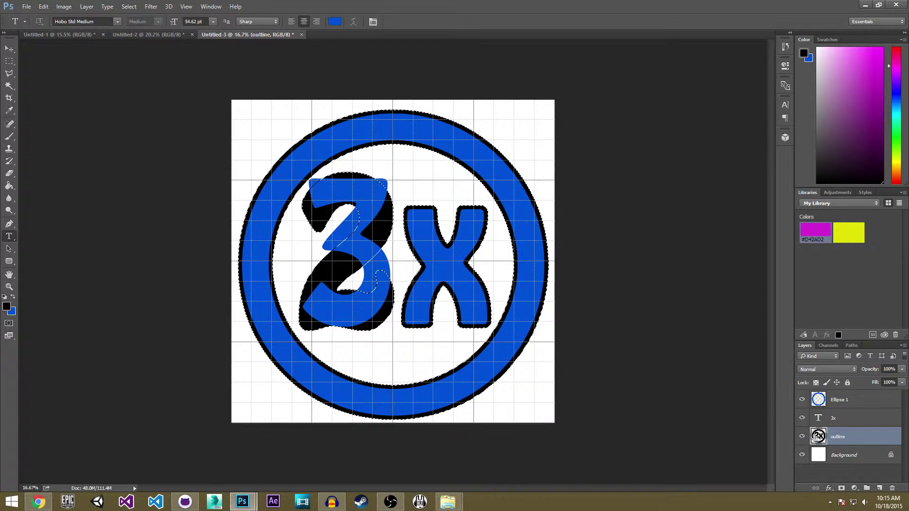
key(Delete)
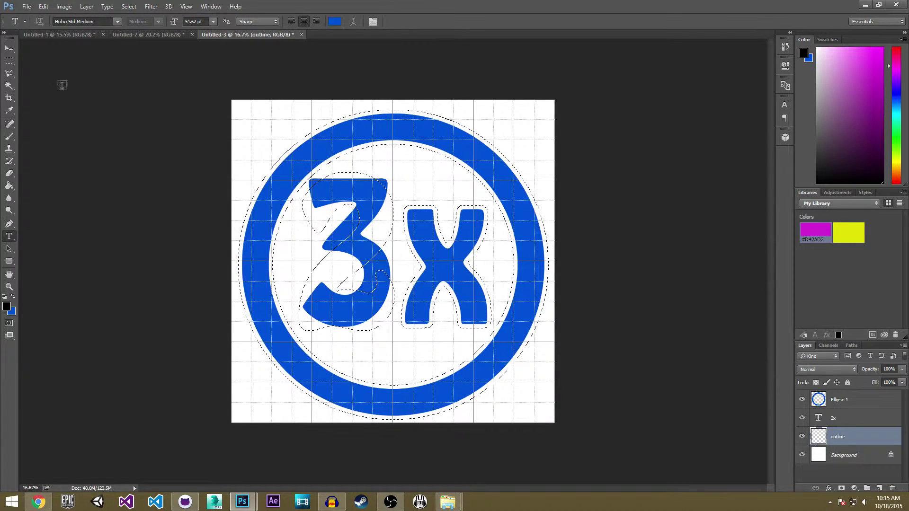
click(6, 52)
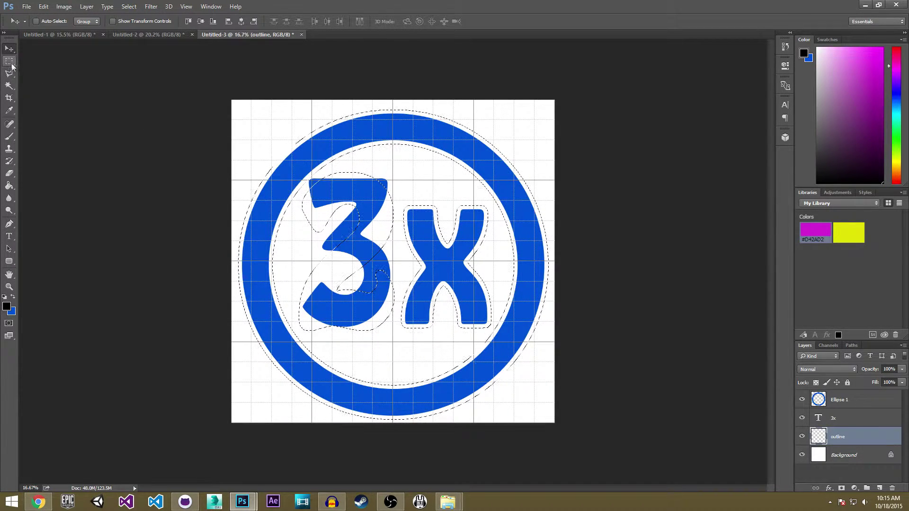
key(alt+BackSpace)
click(9, 85)
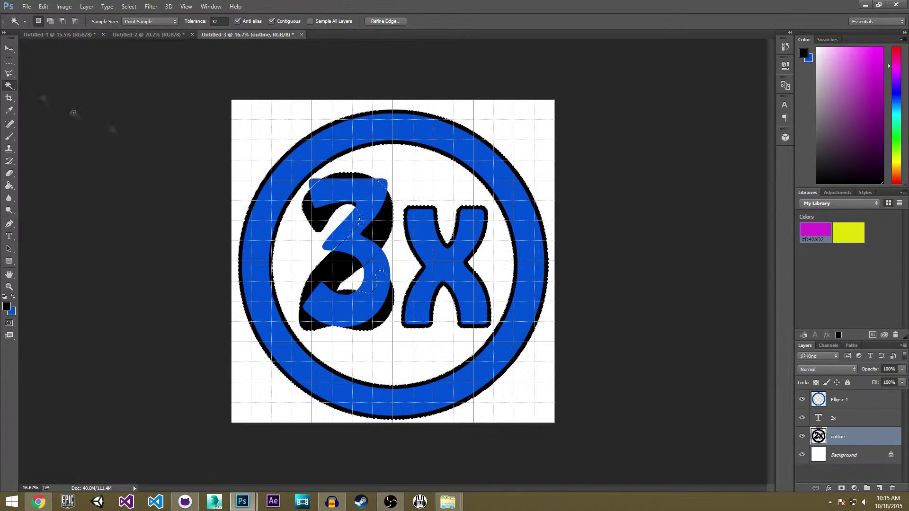
click(382, 228)
key(Delete)
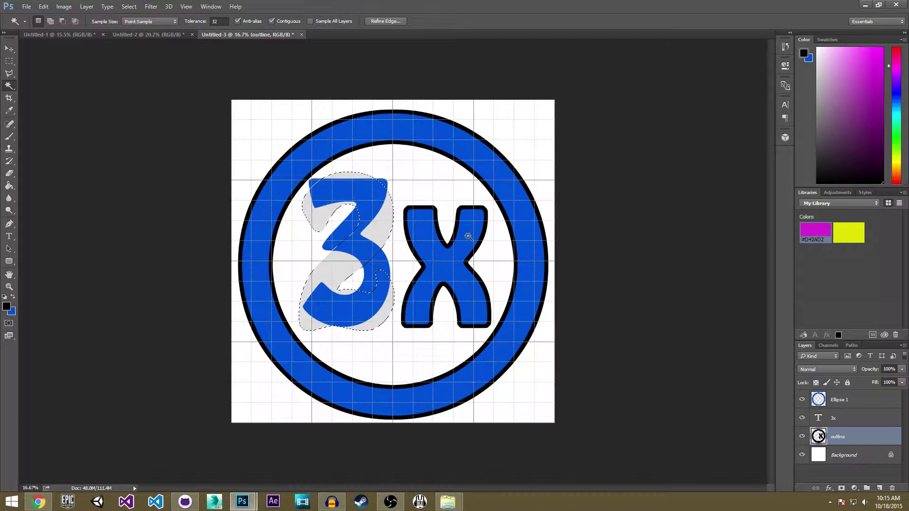
click(9, 62)
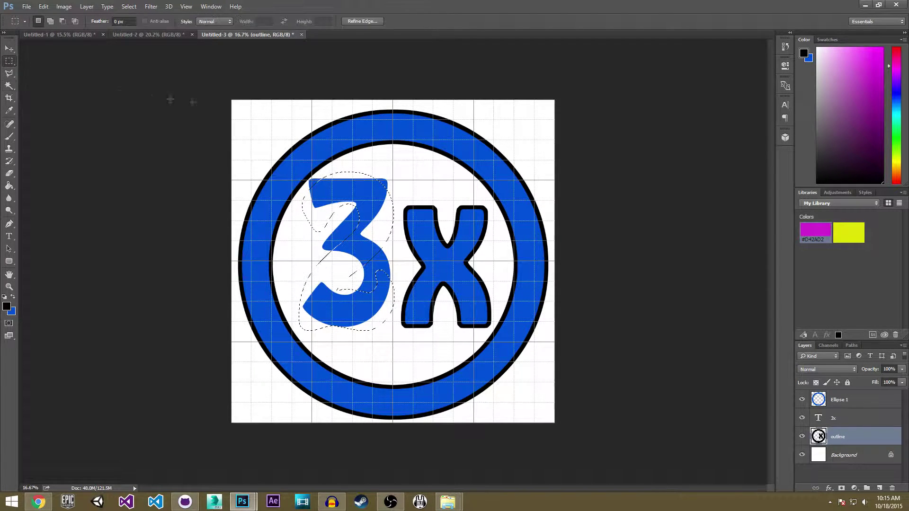
key(ctrl+d)
Load the 3x letters as a selection.
scroll(602, 337, up, 2)
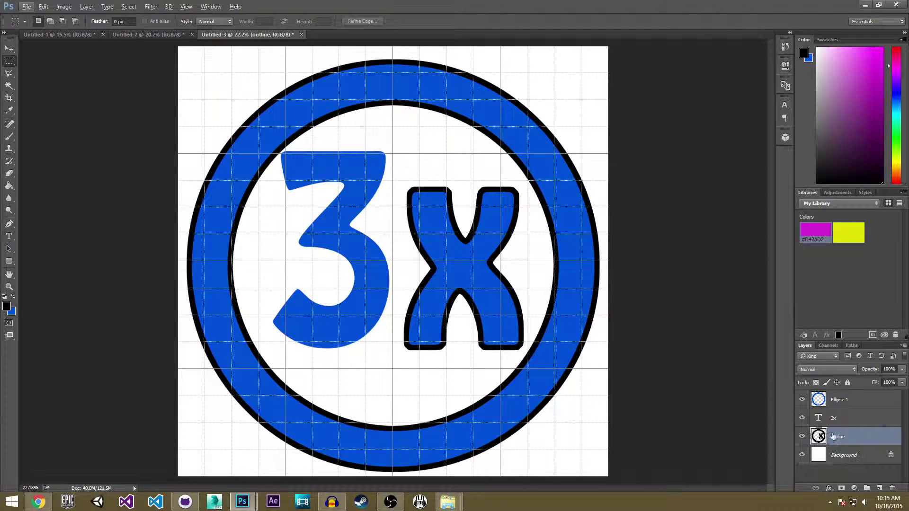
ctrl+click(819, 417)
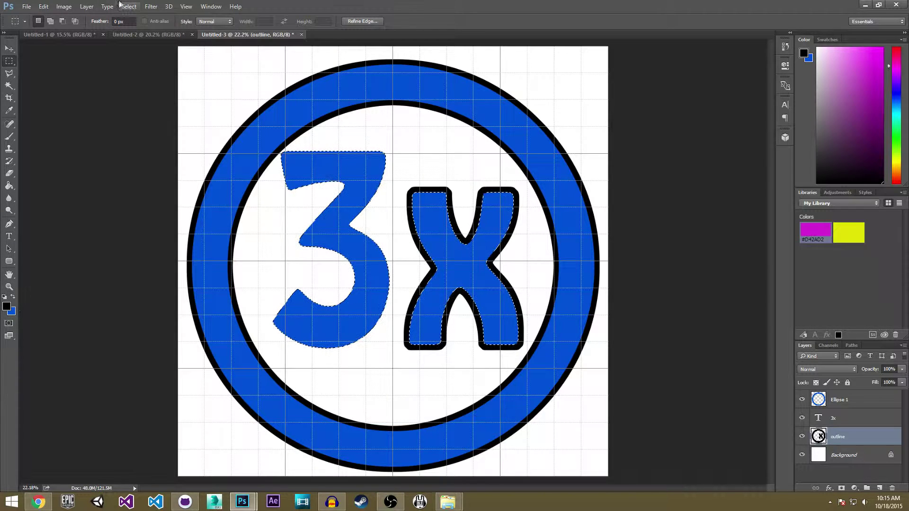
click(87, 6)
Expand the 3x selection and fill it black, then undo that fill.
mouse_move(107, 6)
mouse_move(189, 128)
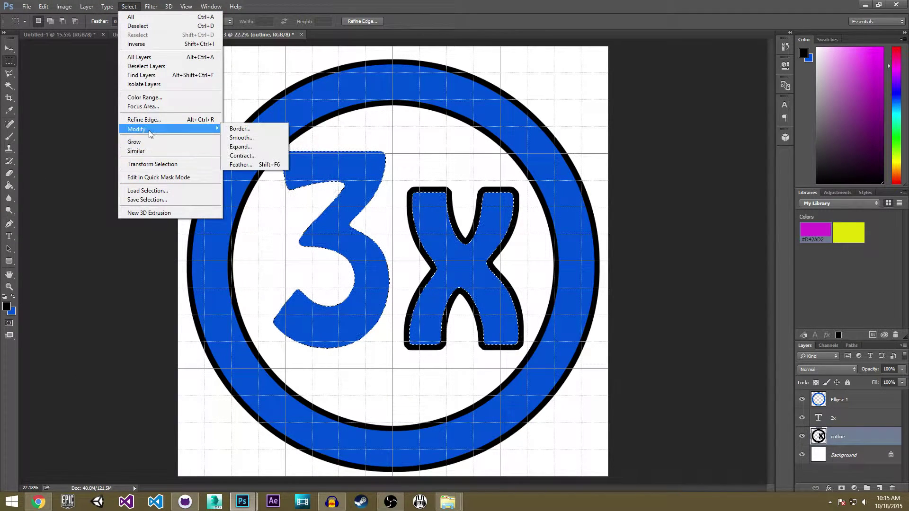
click(242, 156)
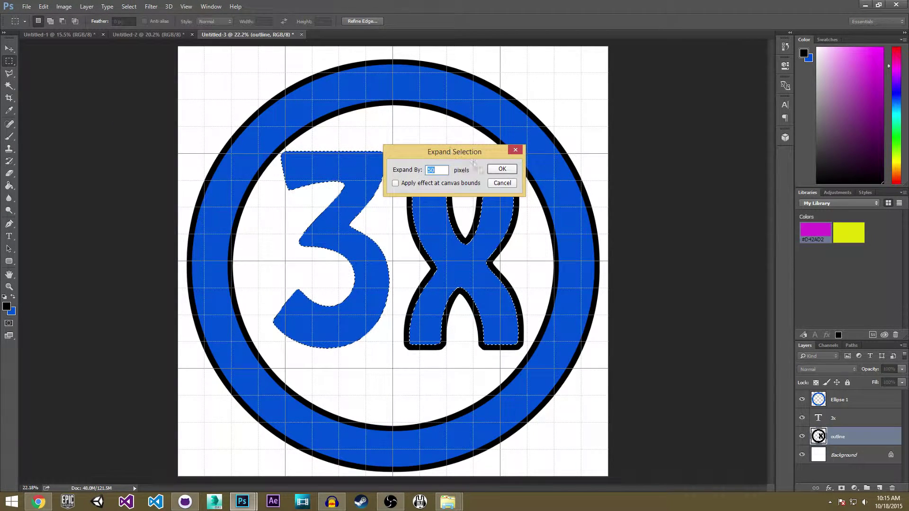
click(501, 170)
key(g)
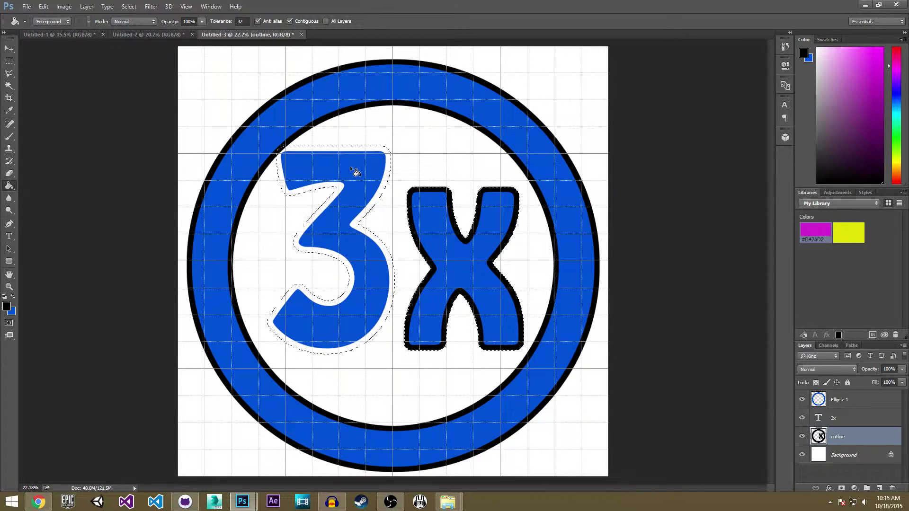
click(337, 169)
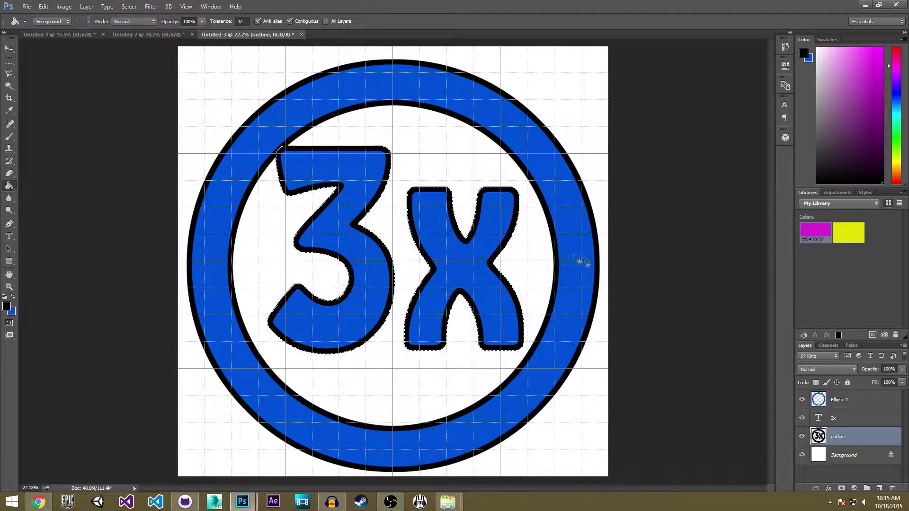
key(ctrl+z)
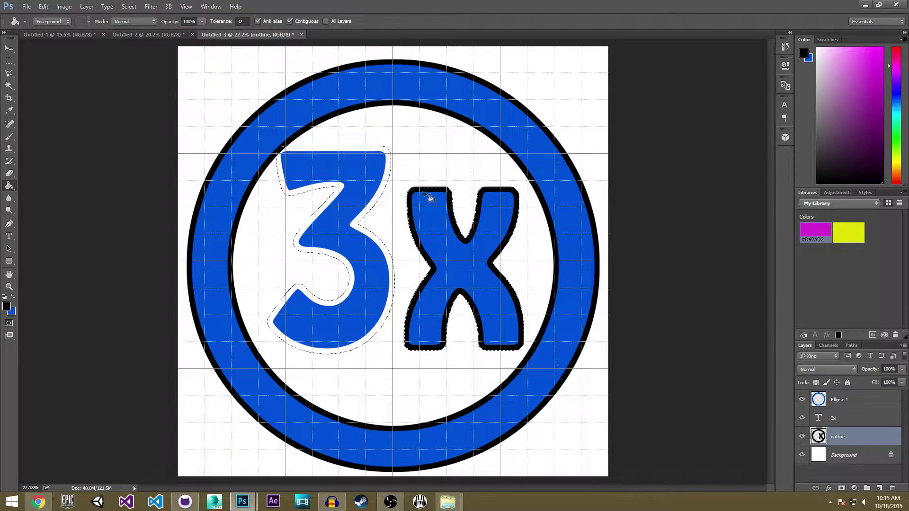
Nudge the 3x text slightly and clear the leftover selections on the outline layer.
click(833, 417)
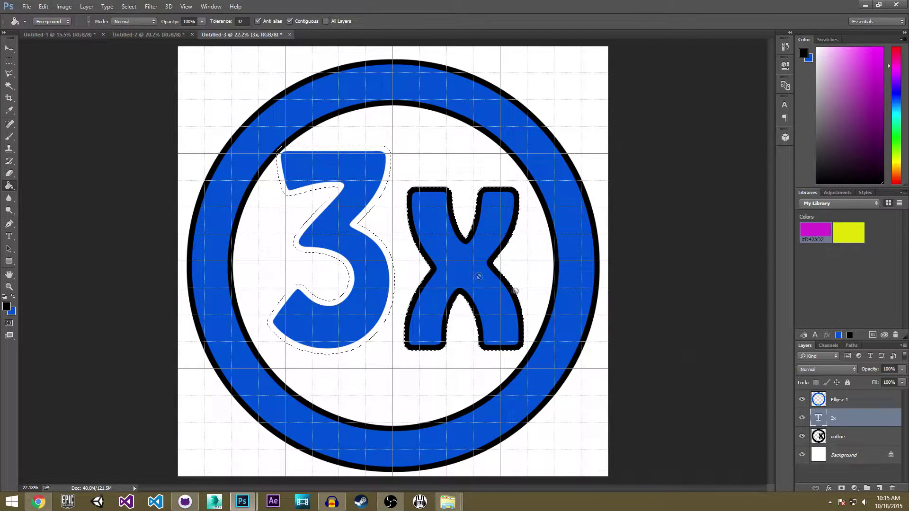
mouse_move(402, 226)
mouse_down()
mouse_move(402, 235)
mouse_move(405, 227)
mouse_up()
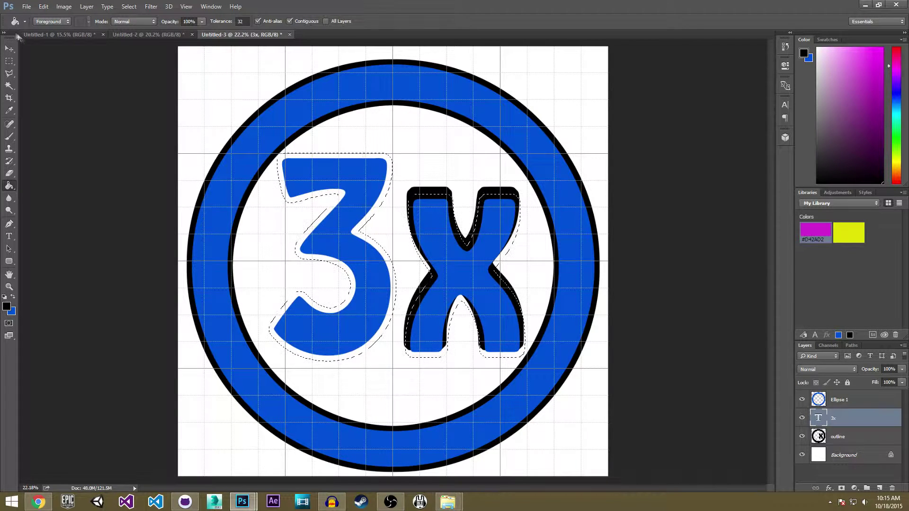
click(10, 64)
click(262, 117)
click(9, 86)
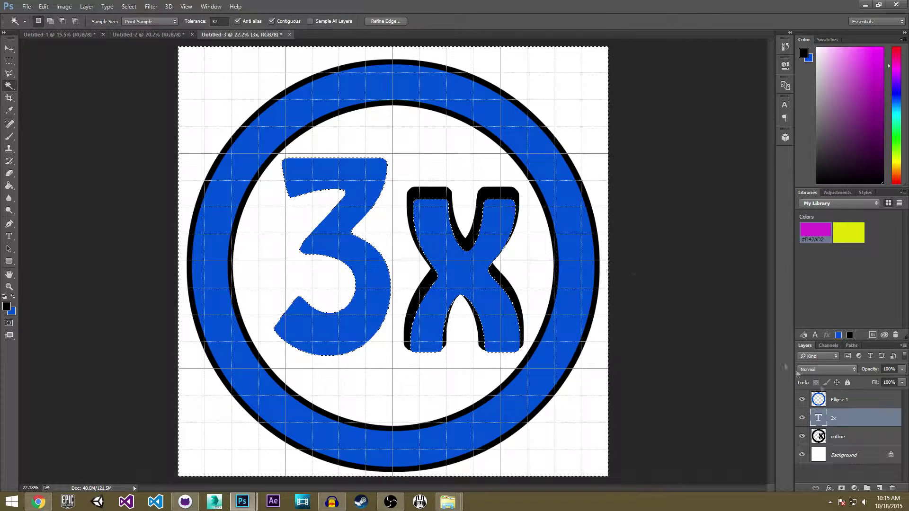
click(840, 436)
key(ctrl+d)
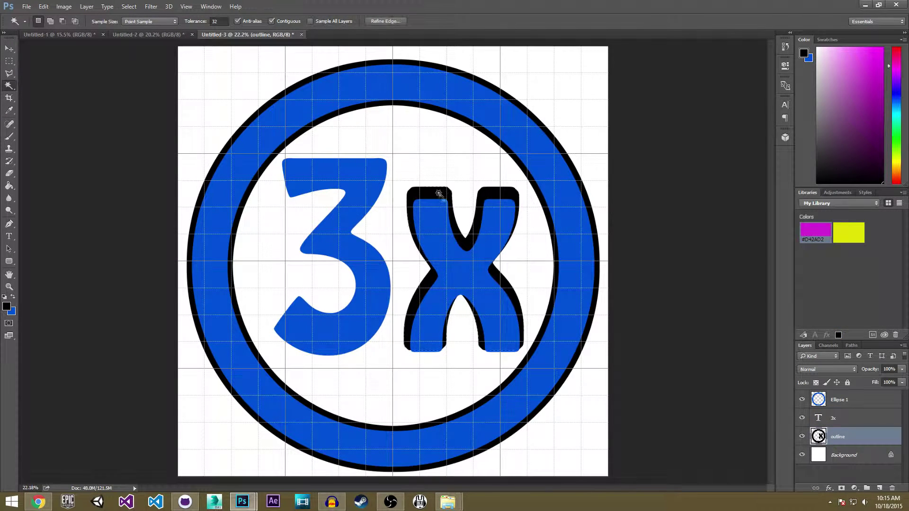
click(9, 61)
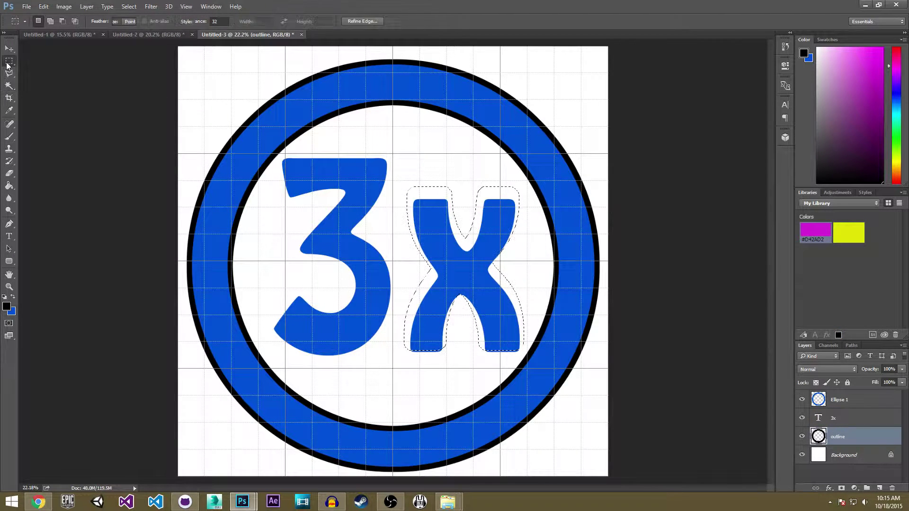
click(212, 69)
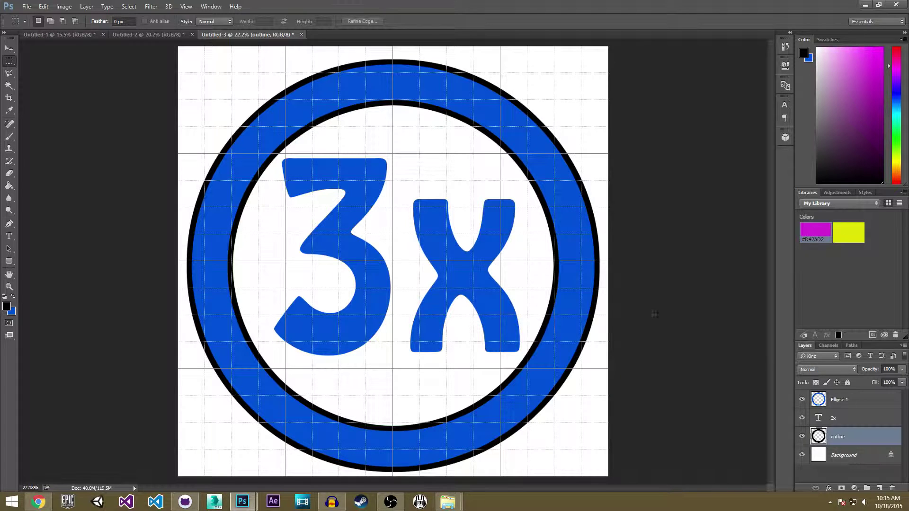
Load the 3x letters as a selection, expand it, fill it black on the outline layer, and deselect.
click(866, 414)
ctrl+click(818, 417)
click(129, 6)
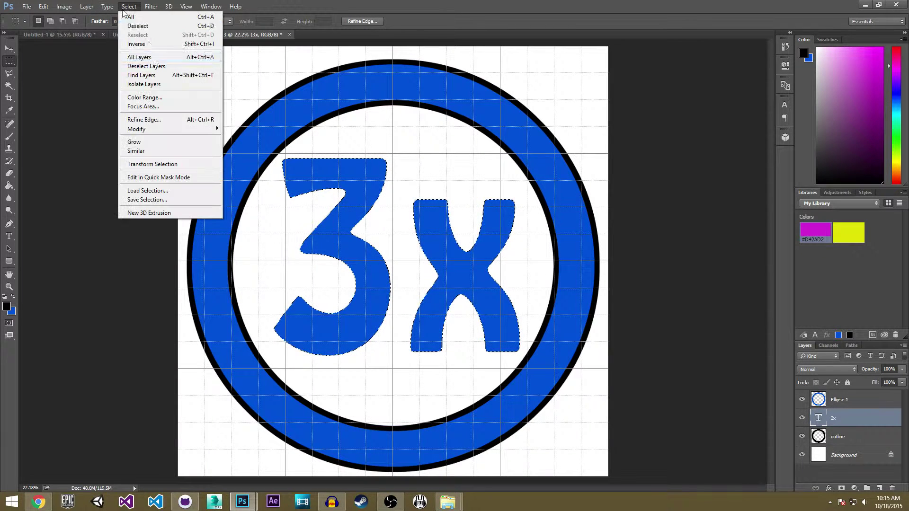
mouse_move(142, 129)
click(239, 147)
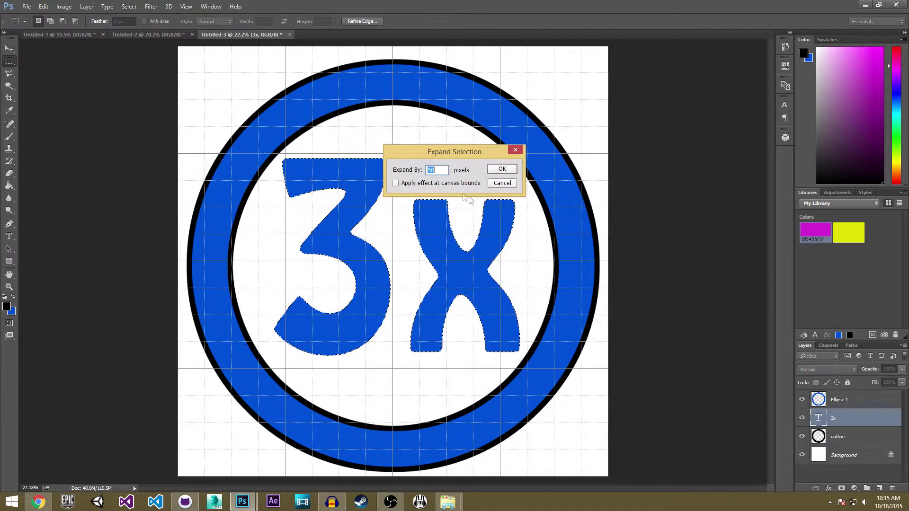
click(509, 171)
key(g)
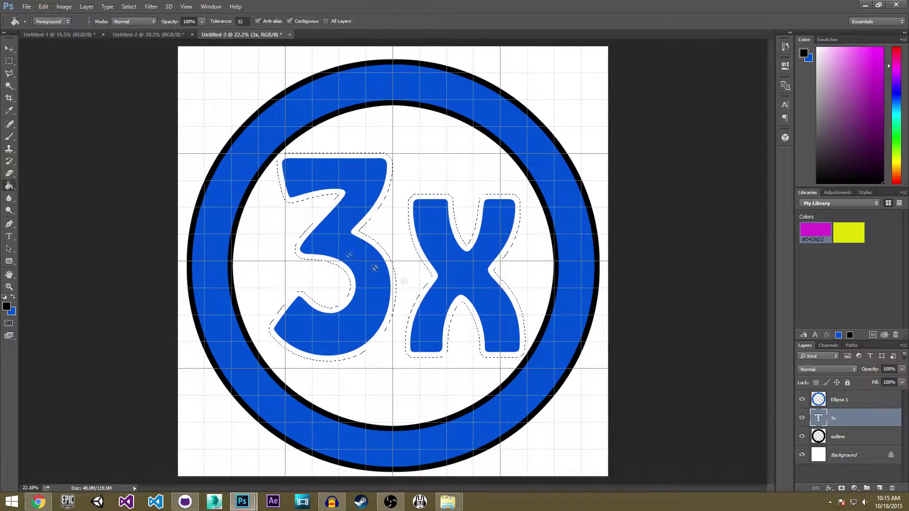
click(866, 436)
click(349, 216)
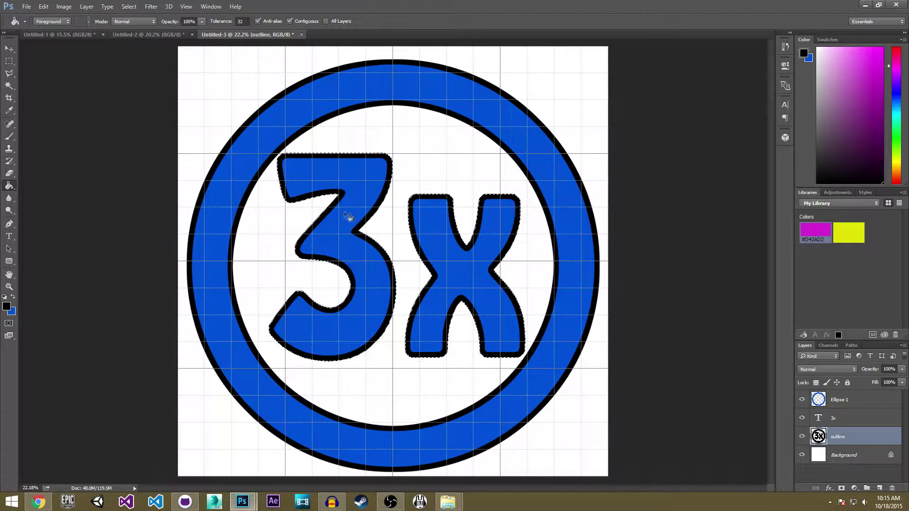
key(m)
key(ctrl+d)
scroll(587, 265, down, 1)
click(834, 420)
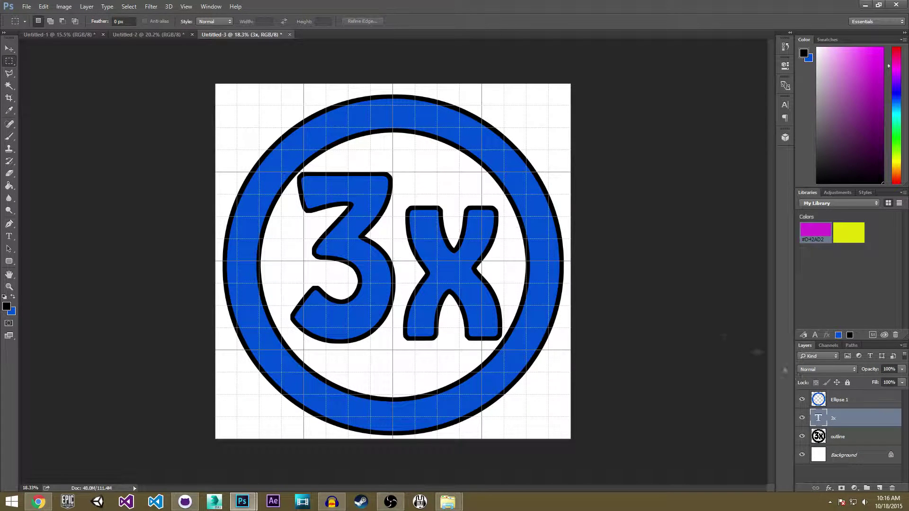
Change the 3x text colour to a slightly light red.
double_click(818, 417)
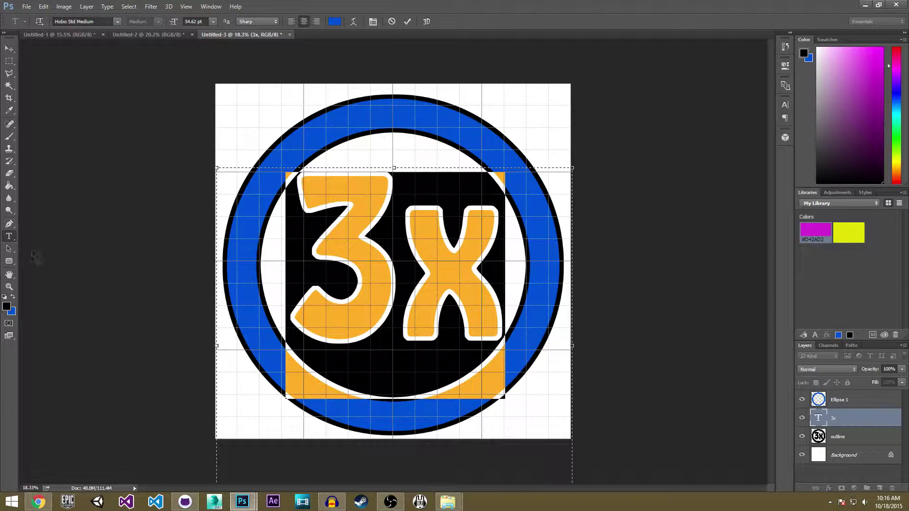
click(334, 21)
drag(696, 159, 692, 104)
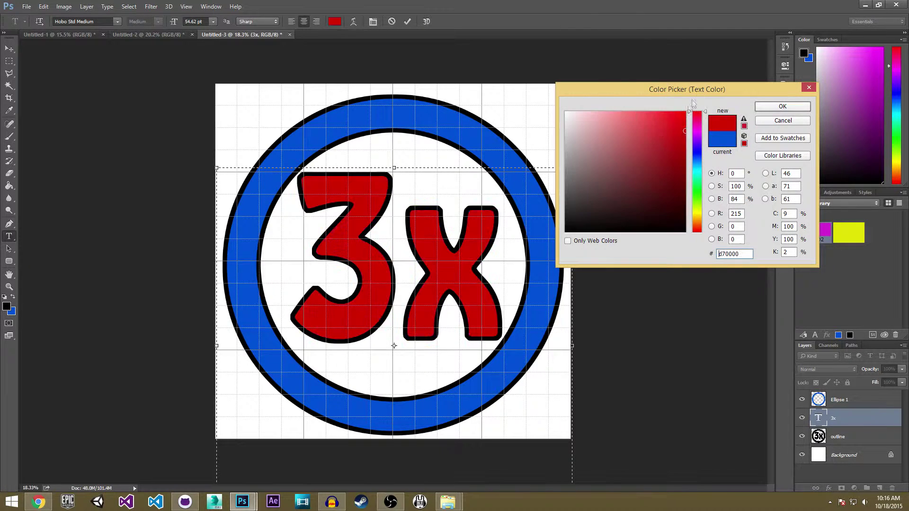
mouse_move(675, 140)
mouse_down()
mouse_move(685, 143)
mouse_move(666, 124)
mouse_move(681, 124)
mouse_move(665, 122)
mouse_move(674, 125)
mouse_up()
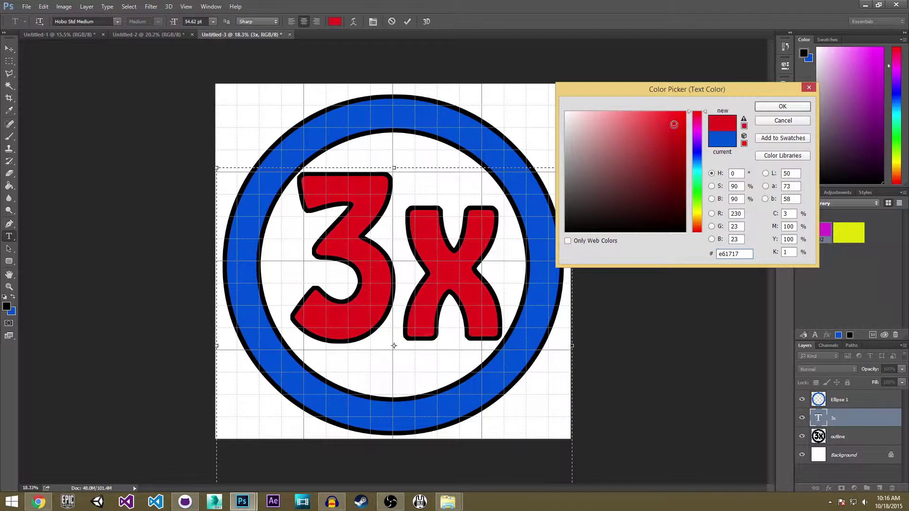
click(771, 109)
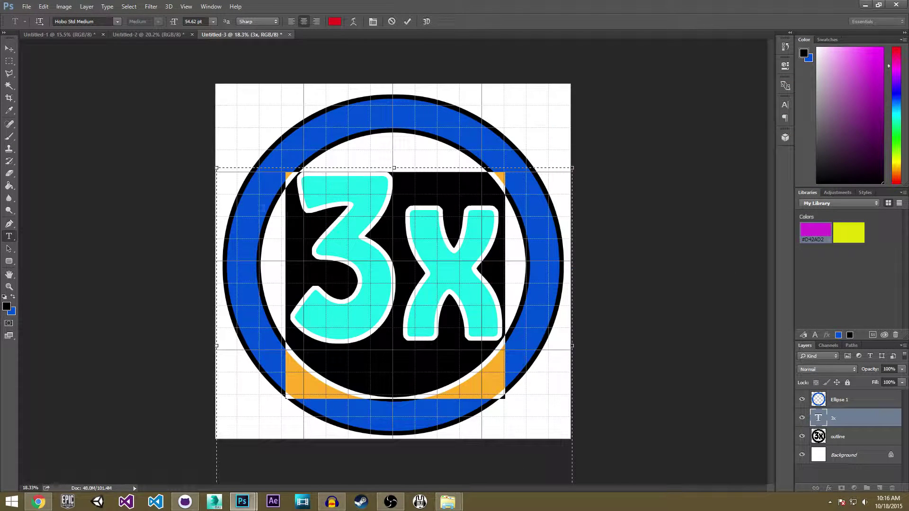
click(11, 61)
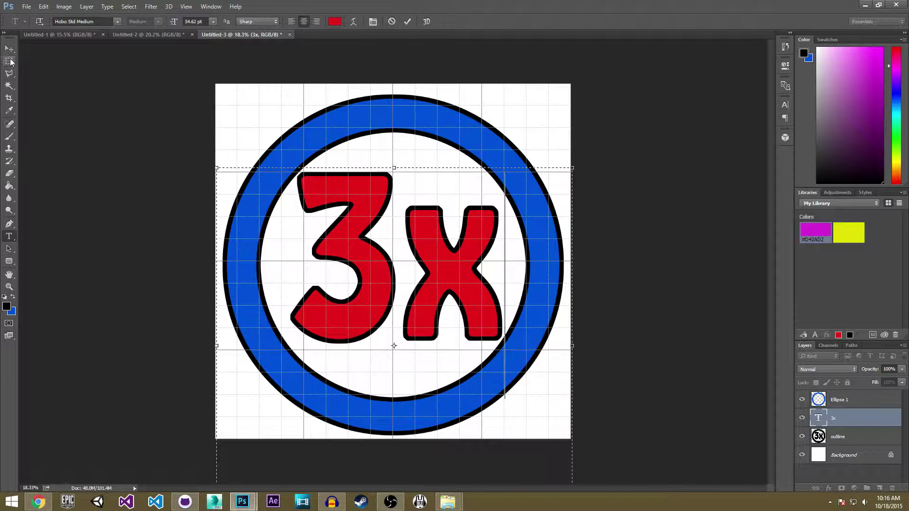
Sample the text's red and fill the Ellipse 1 ring with it.
key(b)
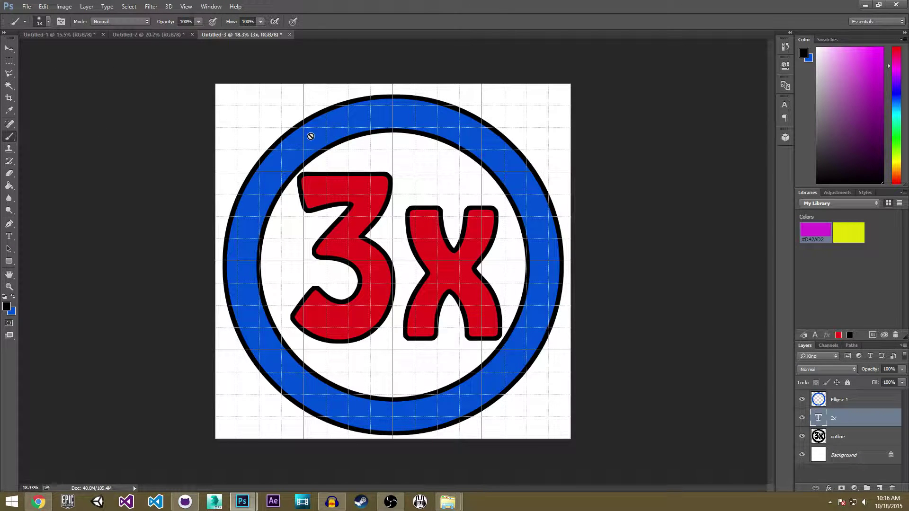
alt+click(364, 187)
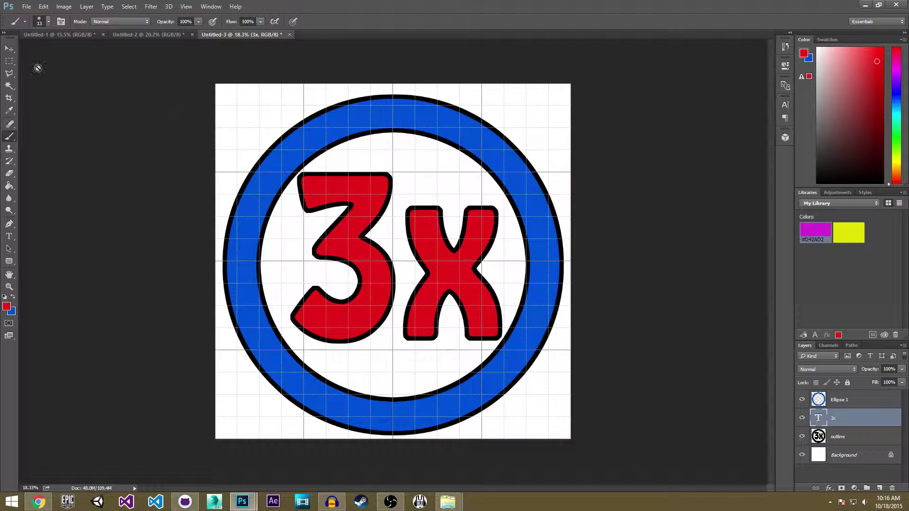
key(g)
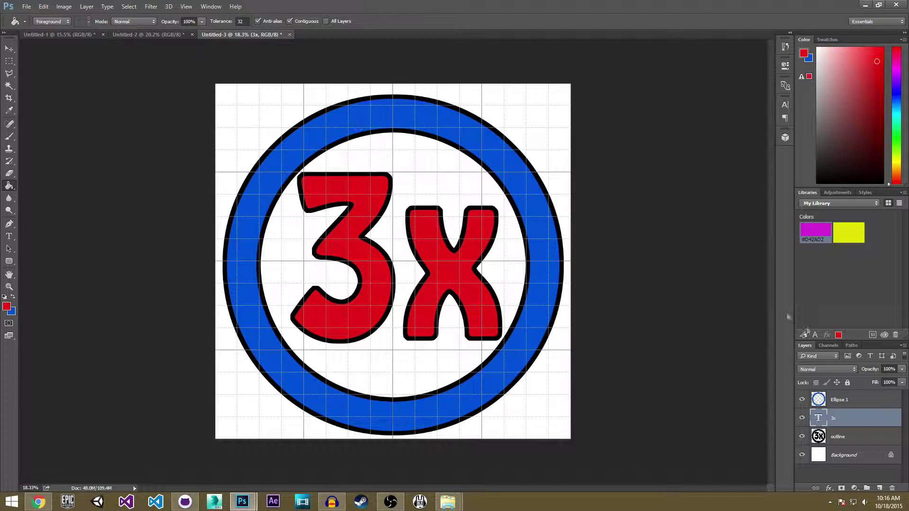
click(850, 402)
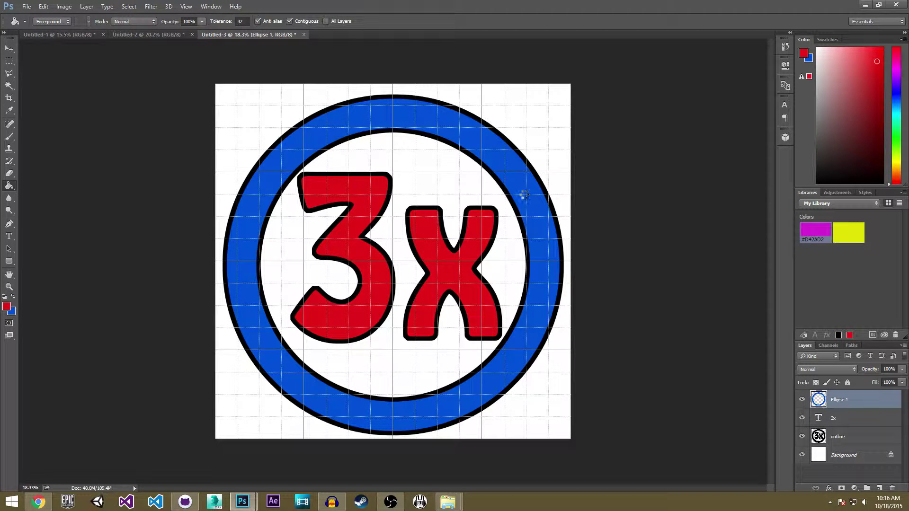
click(9, 60)
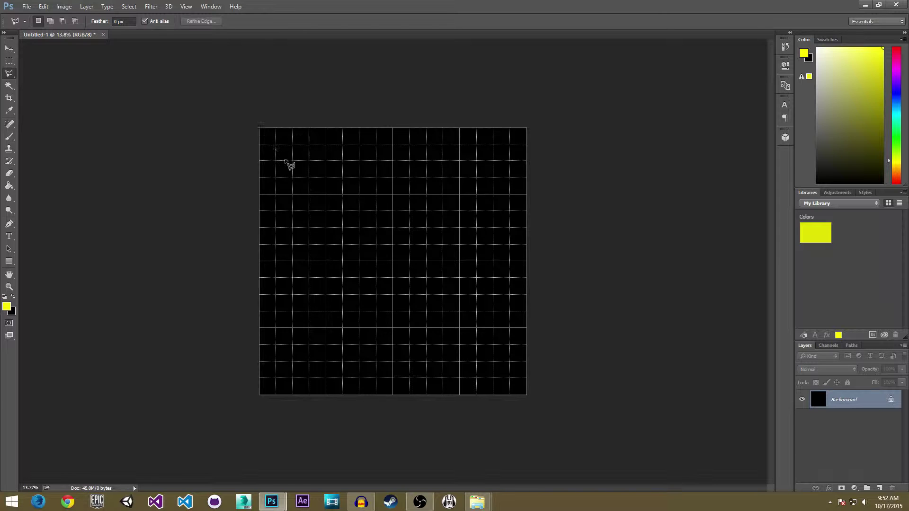
Select a triangle from the canvas top-left with the Polygonal Lasso and fill it yellow on a new Layer 1.
click(9, 61)
mouse_move(387, 236)
mouse_down()
mouse_move(400, 251)
mouse_move(392, 244)
mouse_move(391, 277)
mouse_up()
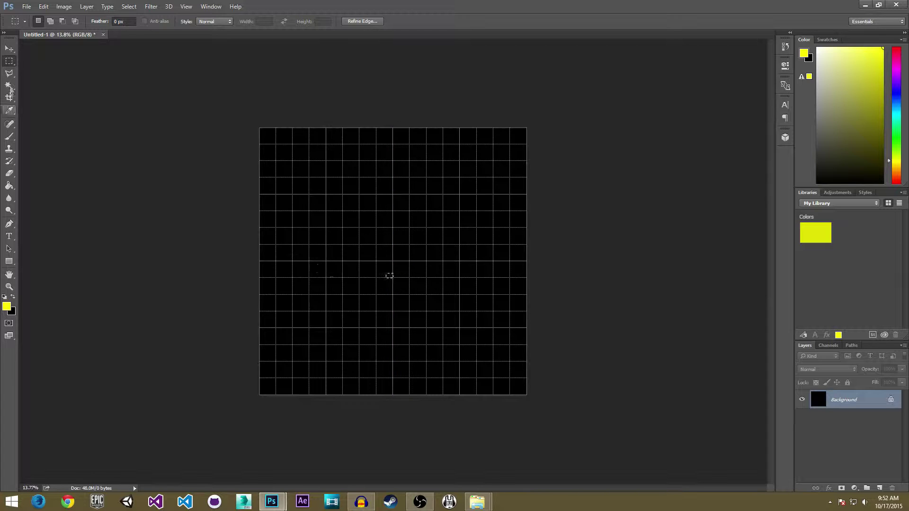
click(9, 73)
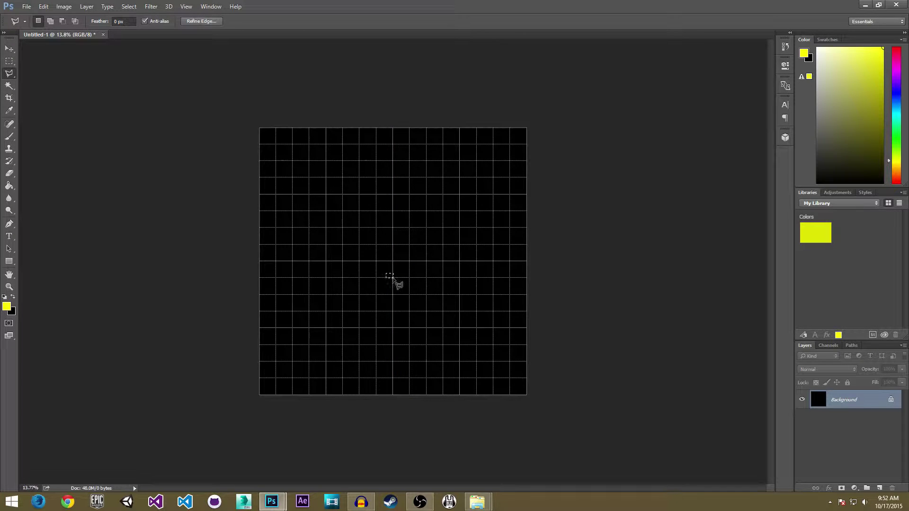
click(393, 277)
click(260, 129)
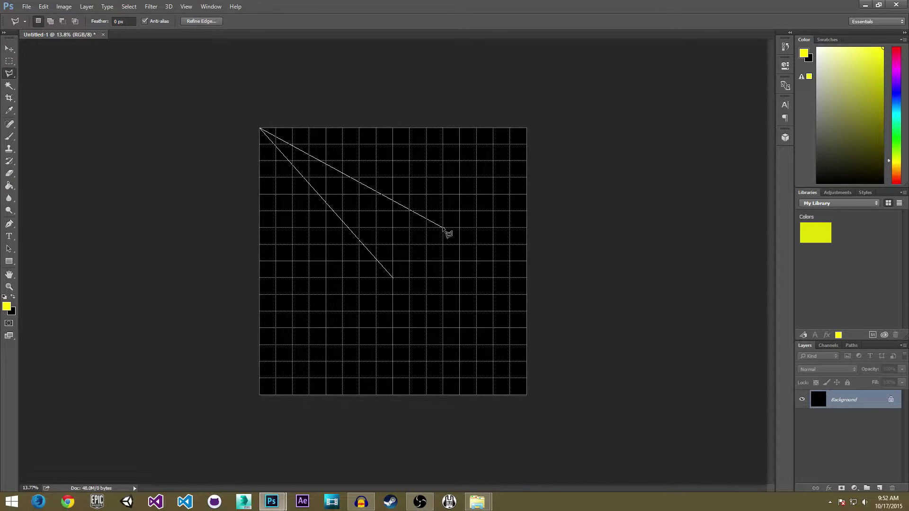
click(459, 228)
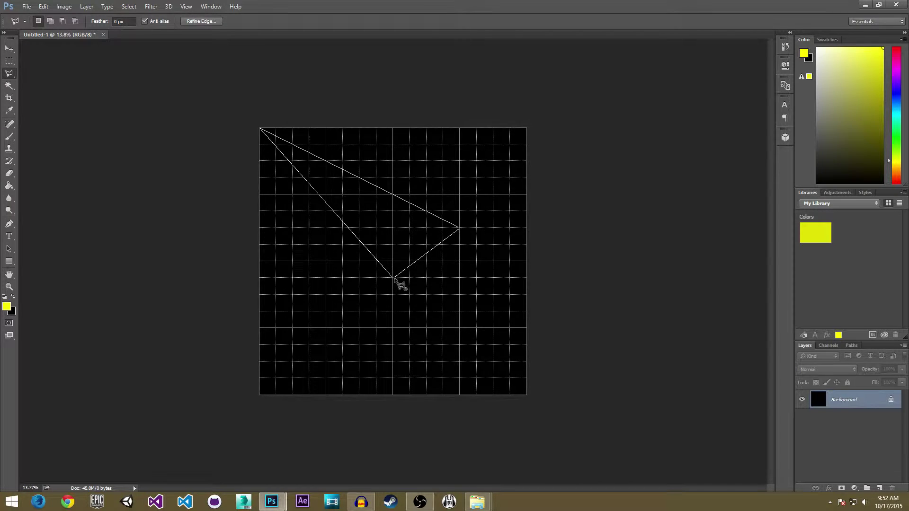
click(394, 279)
key(g)
click(377, 207)
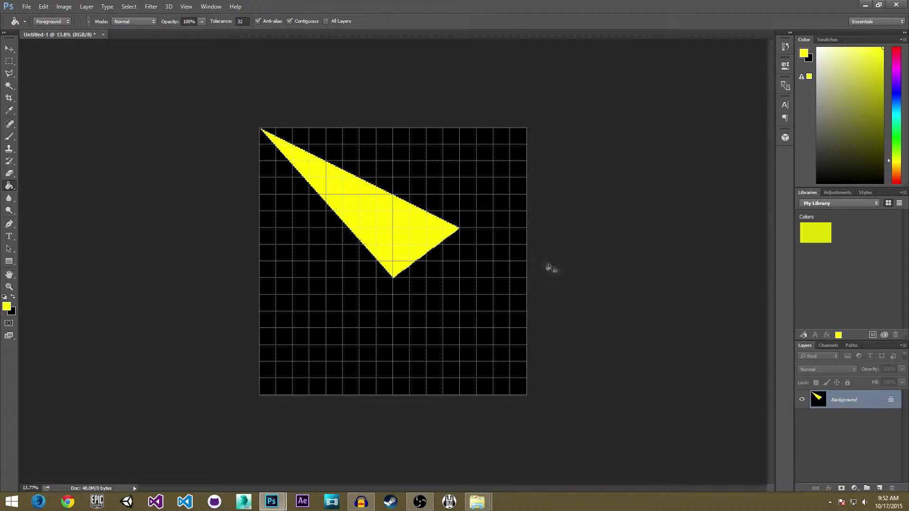
key(ctrl+z)
key(ctrl+shift+n)
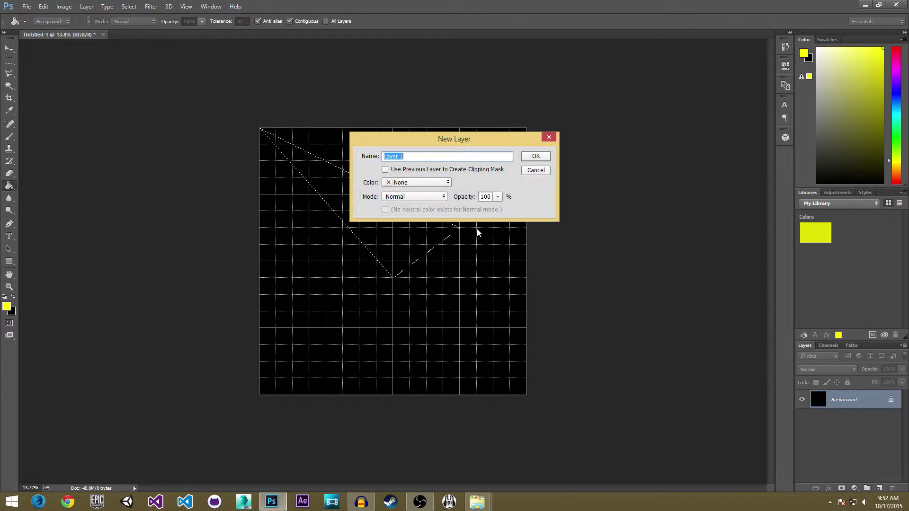
key(Return)
click(387, 219)
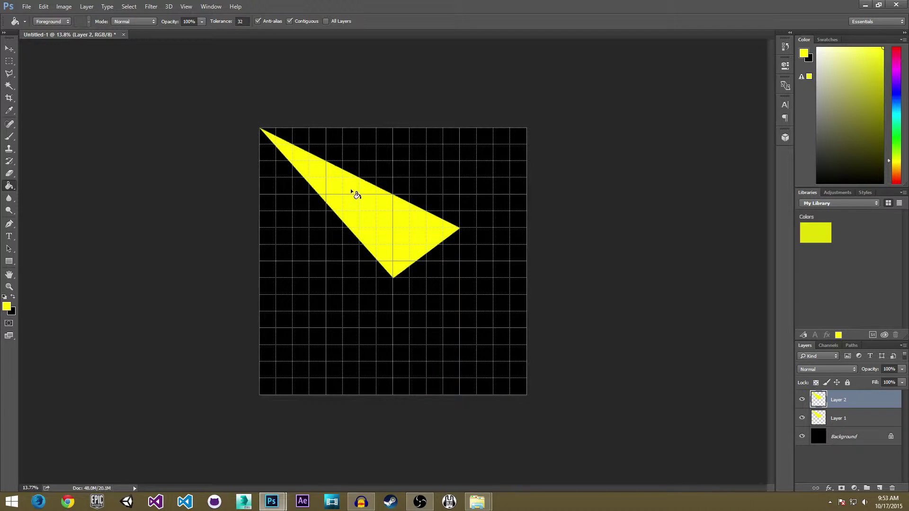
Flip the triangle copy horizontally and vertically and move it into the bolt's lower half.
key(ctrl+t)
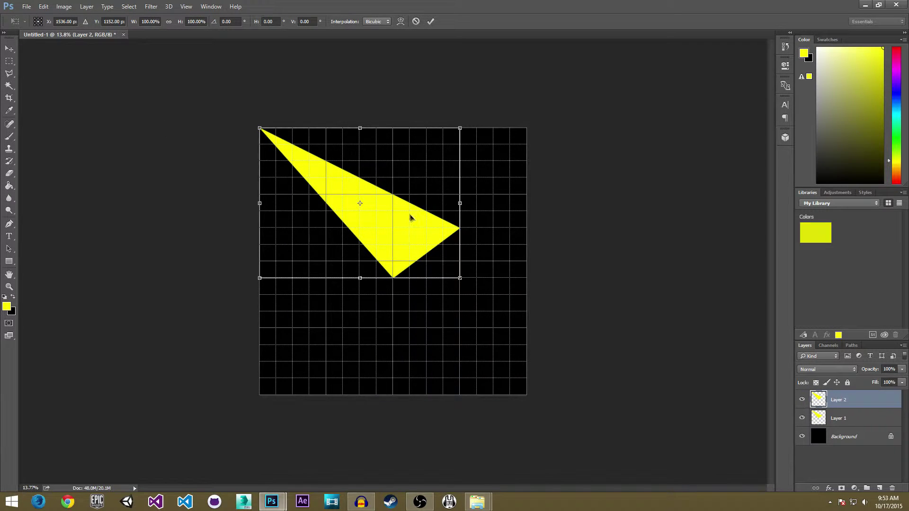
right_click(409, 217)
click(456, 359)
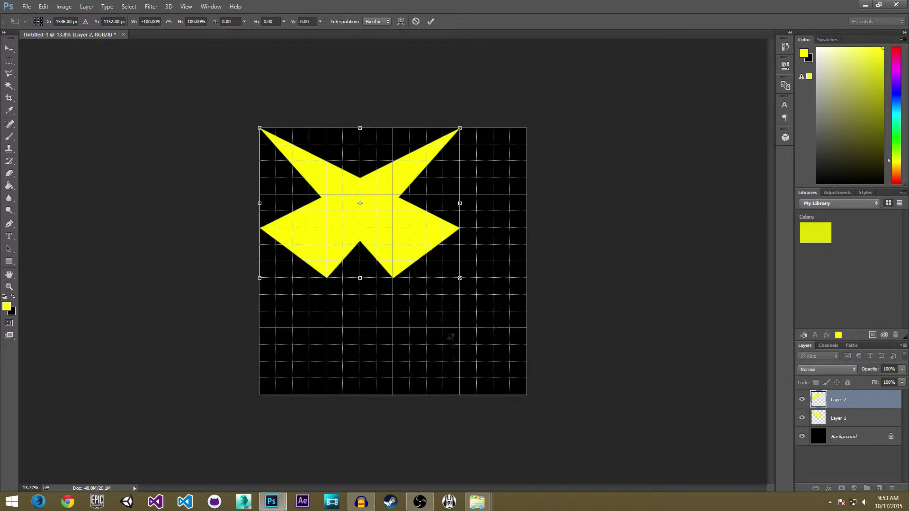
right_click(404, 241)
click(471, 391)
drag(391, 217, 458, 337)
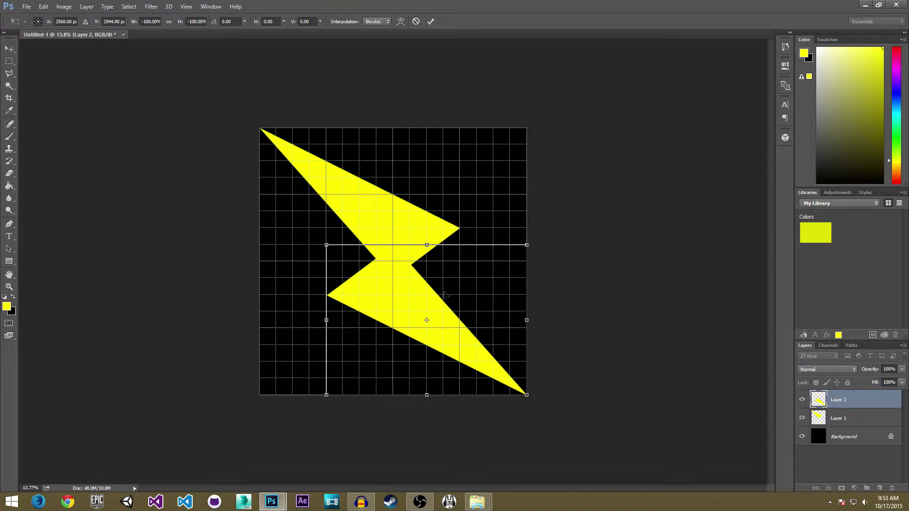
key(g)
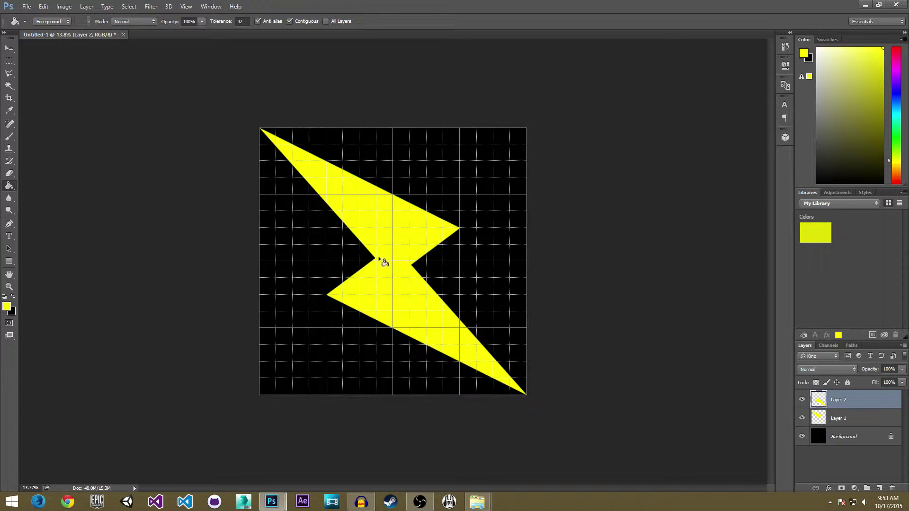
scroll(383, 262, up, 3)
scroll(397, 248, down, 2)
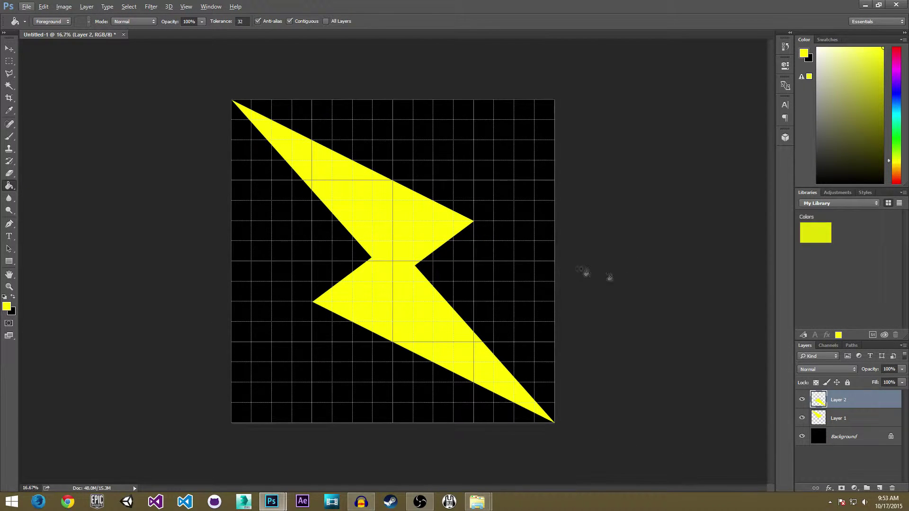
click(9, 62)
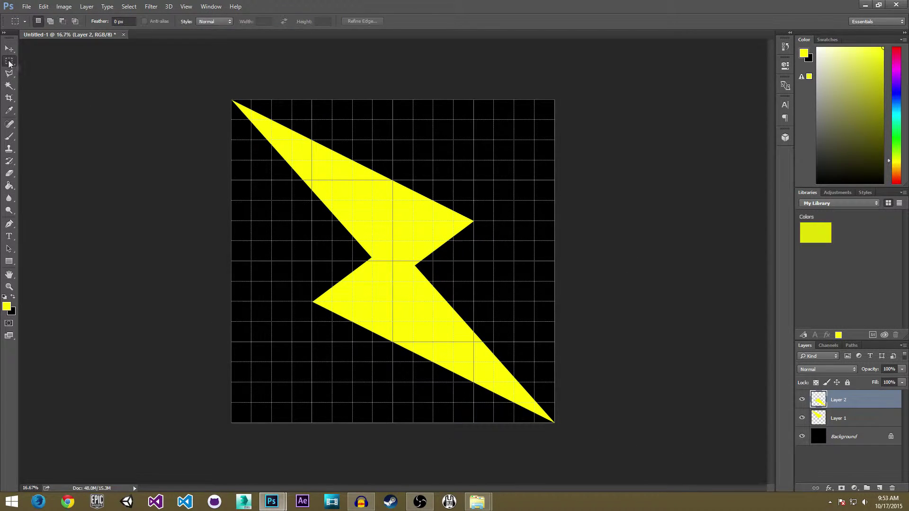
right_click(851, 401)
Merge Layer 2 into Layer 1 and scale the bolt down to about 94%.
click(804, 344)
key(ctrl+t)
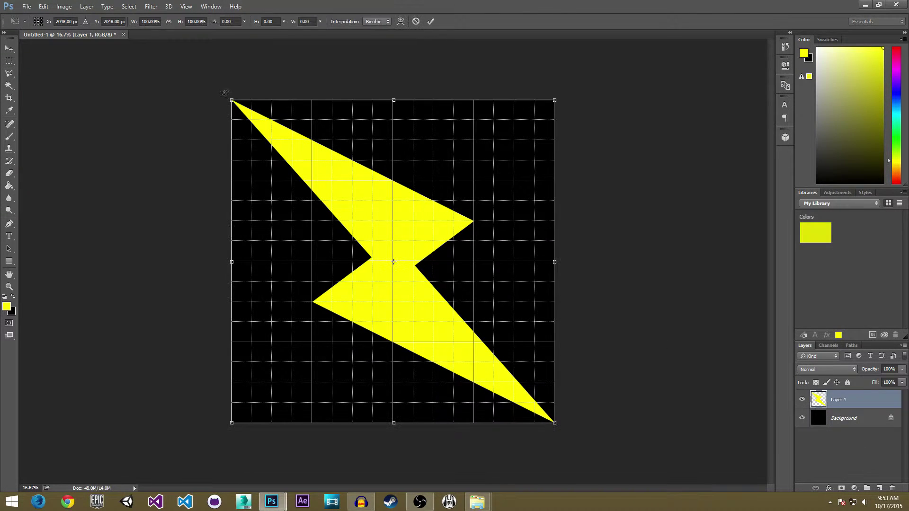
mouse_move(233, 100)
mouse_down()
mouse_move(243, 112)
mouse_move(205, 64)
mouse_move(253, 121)
mouse_move(228, 94)
mouse_move(253, 110)
mouse_move(242, 110)
mouse_up()
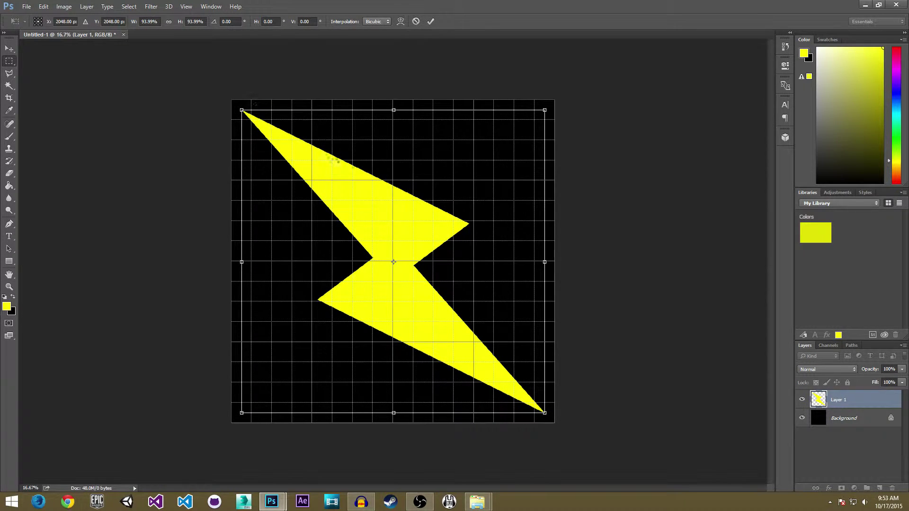
key(Return)
Fill the Background layer white (#ffffff), keeping yellow as the foreground colour.
click(819, 421)
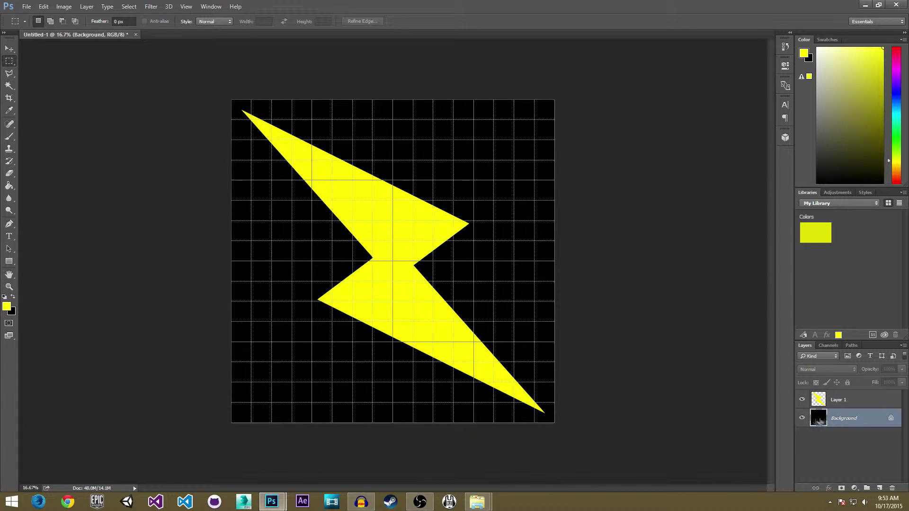
key(g)
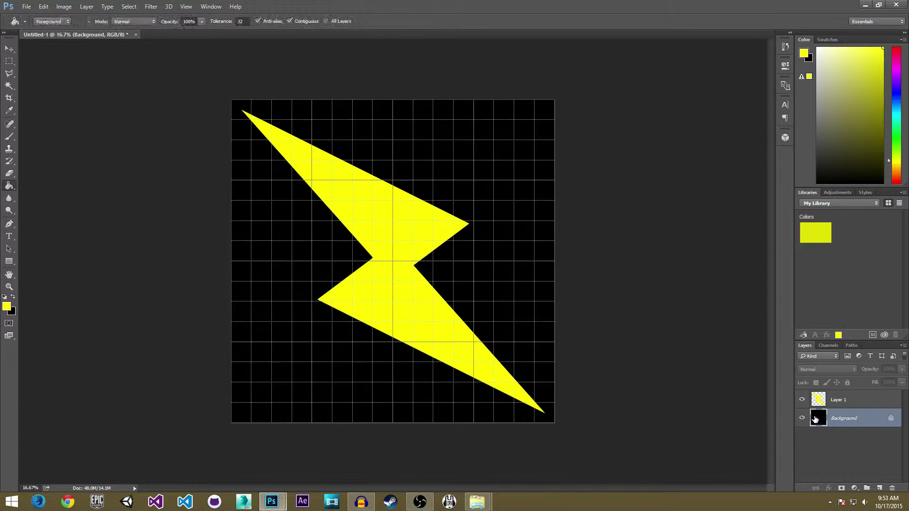
key(x)
click(7, 306)
text(ffffff)
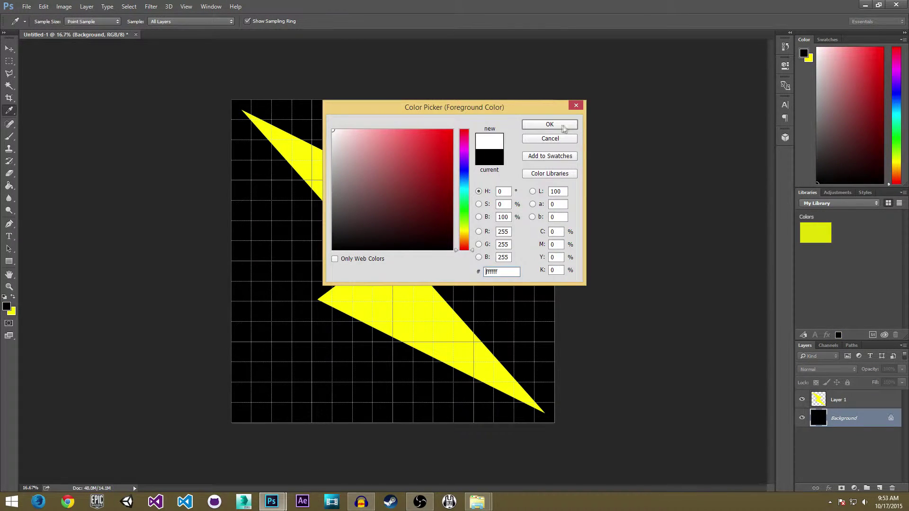
key(Return)
click(502, 167)
key(x)
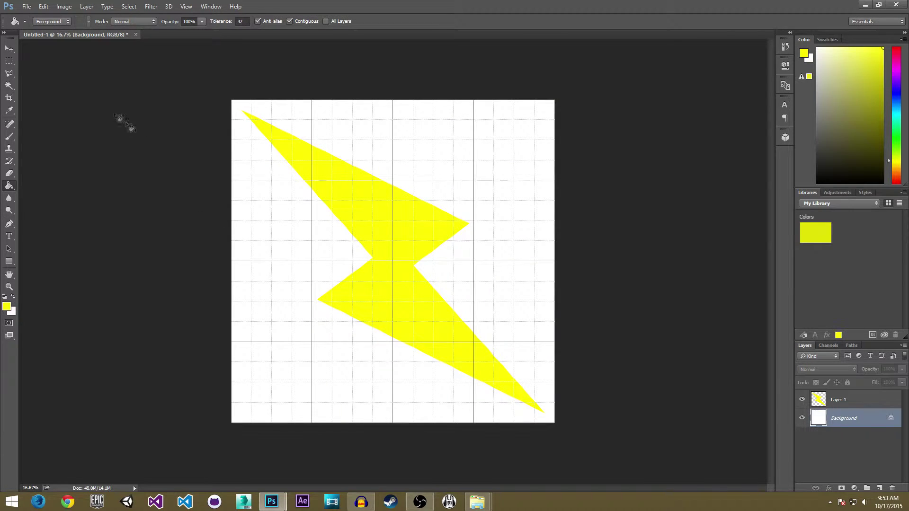
Load Layer 1's lightning bolt shape as a selection.
click(9, 60)
click(845, 400)
ctrl+click(818, 399)
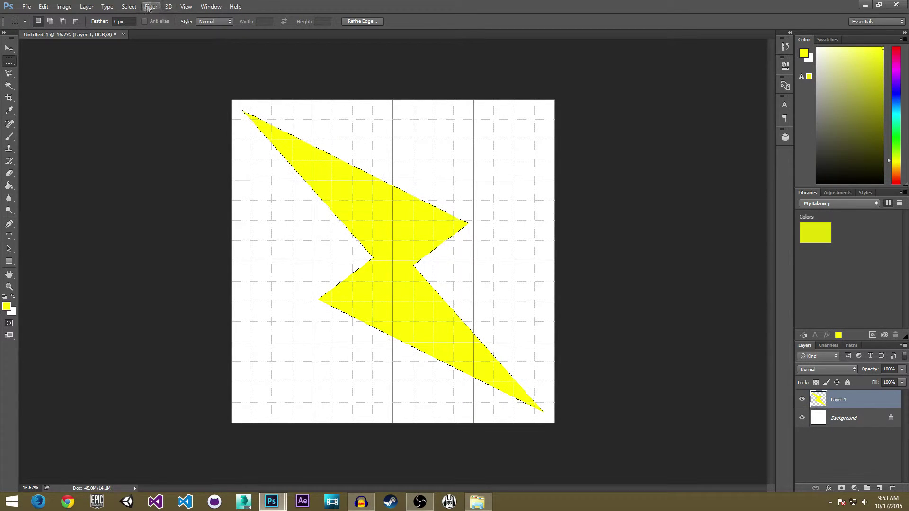
click(134, 8)
Expand the bolt selection by 10 pixels.
mouse_move(199, 129)
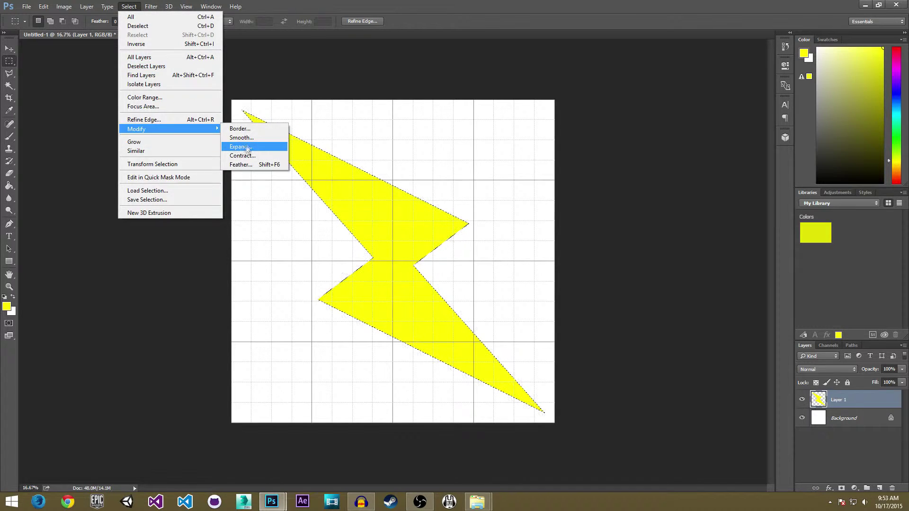
click(249, 149)
text(10)
click(498, 169)
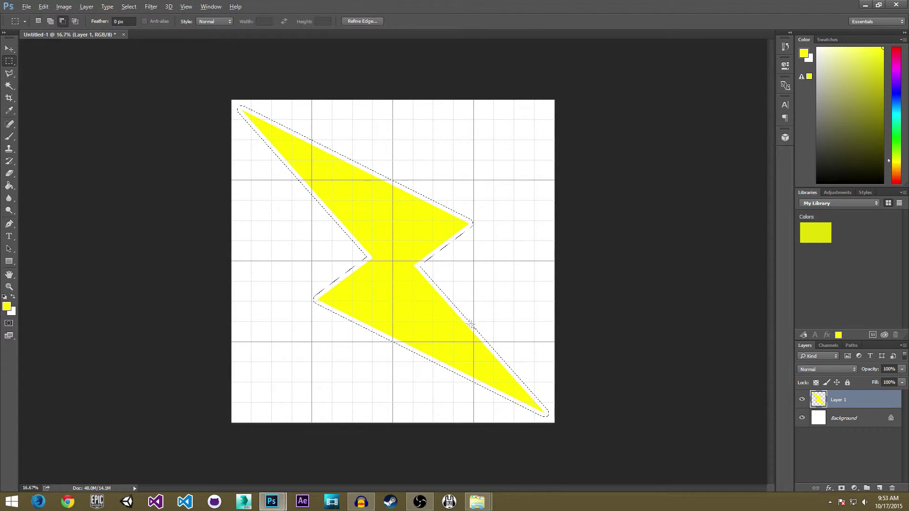
scroll(284, 253, up, 2)
Fill the expanded selection black on a new Layer 2 placed below Layer 1, then deselect.
key(g)
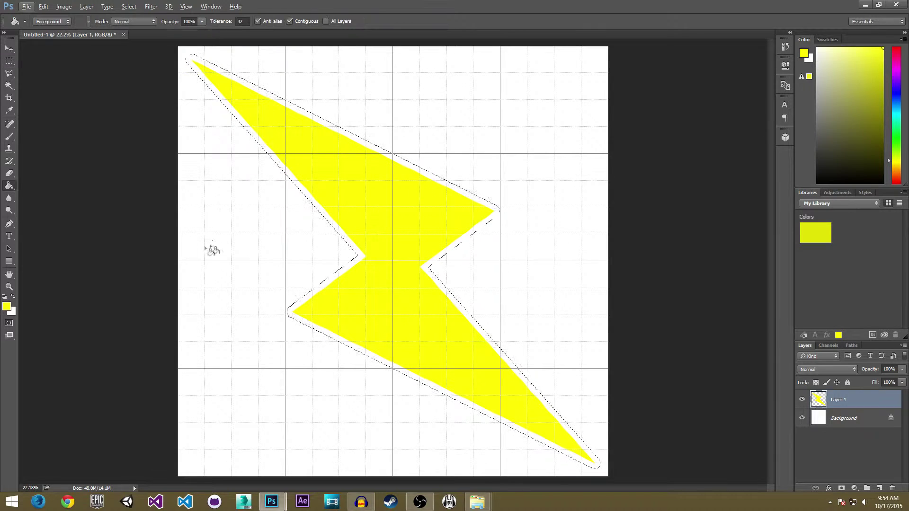
click(13, 297)
click(7, 306)
click(452, 249)
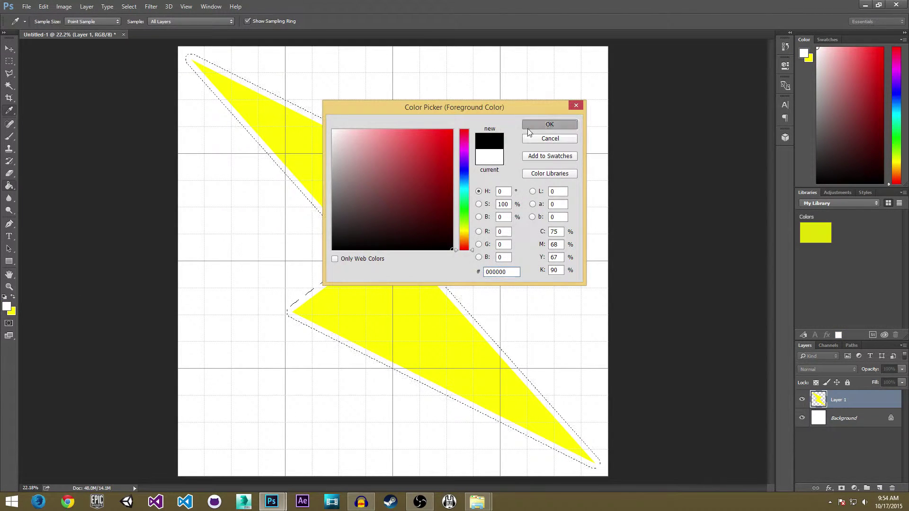
click(549, 124)
key(ctrl+shift+alt+n)
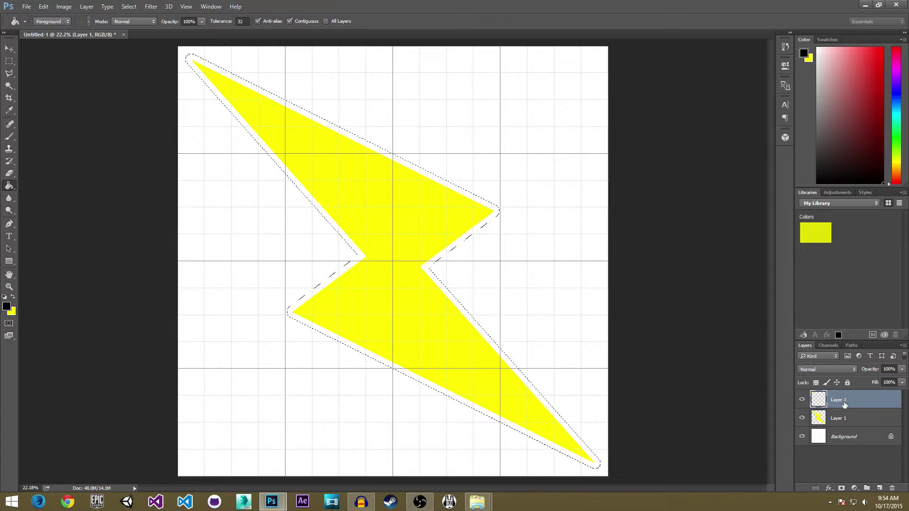
drag(828, 423, 829, 425)
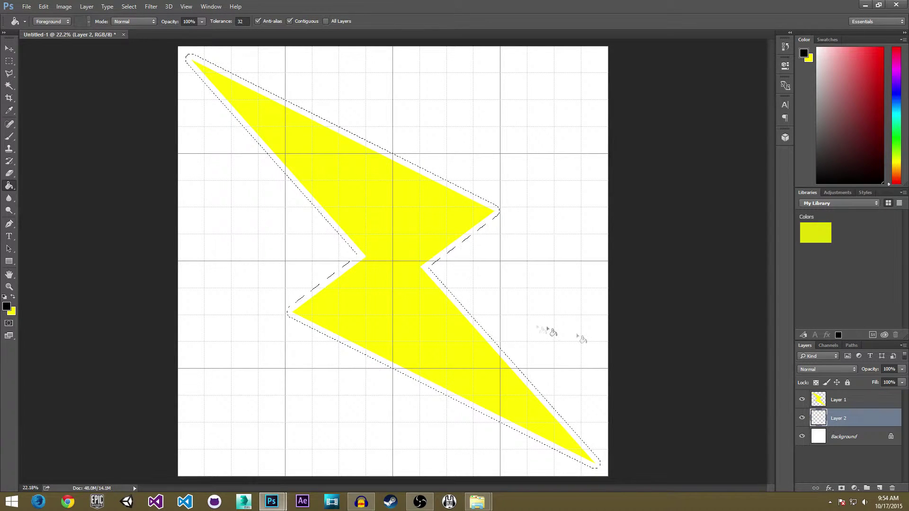
click(434, 256)
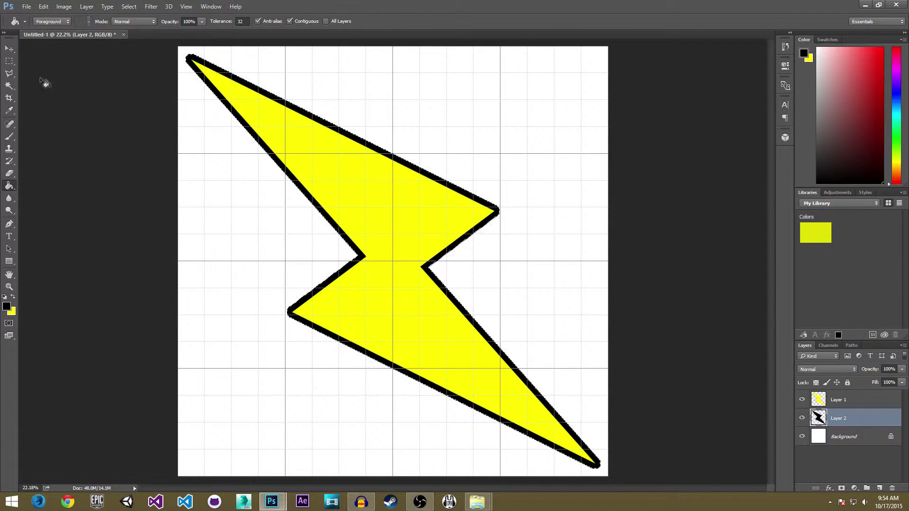
key(ctrl+d)
key(m)
scroll(142, 97, down, 3)
scroll(437, 257, up, 2)
scroll(372, 287, up, 3)
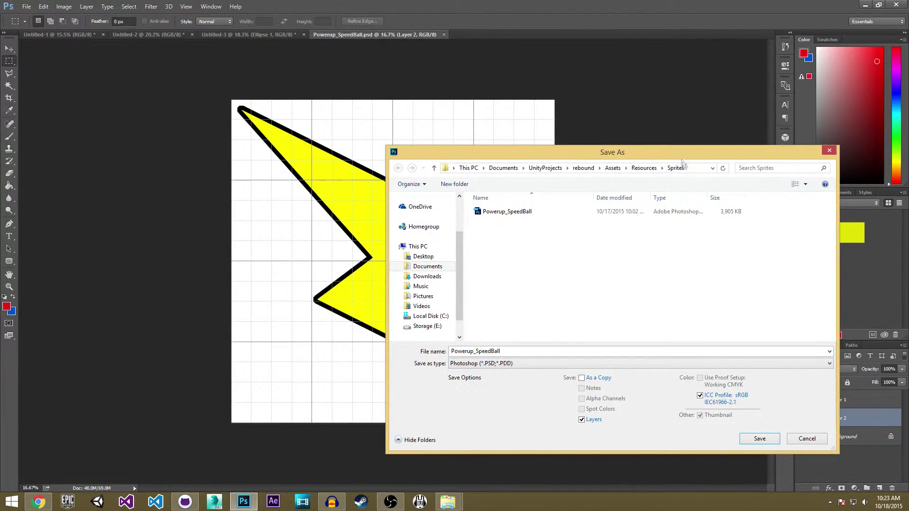
Go from Resources into Sprites and save over Powerup_SpeedBall.psd, accepting the compatibility options.
click(643, 168)
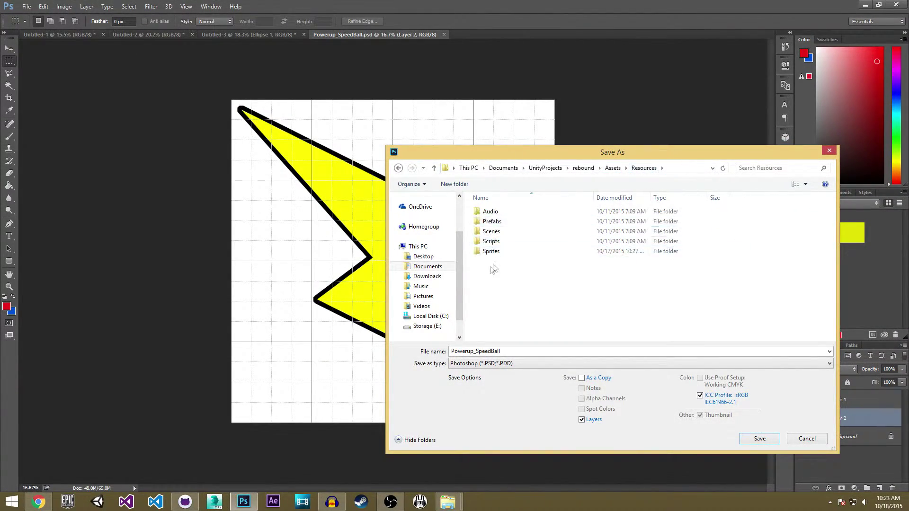
right_click(490, 268)
mouse_move(516, 388)
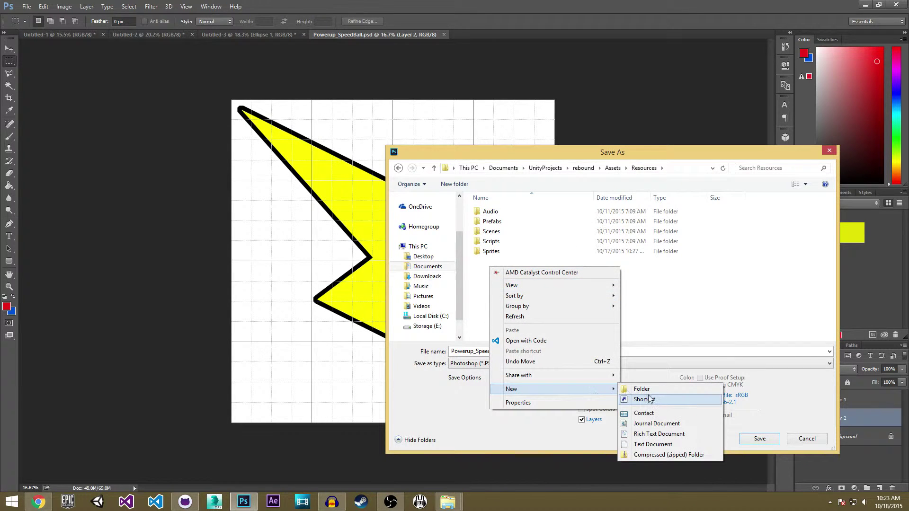
click(683, 306)
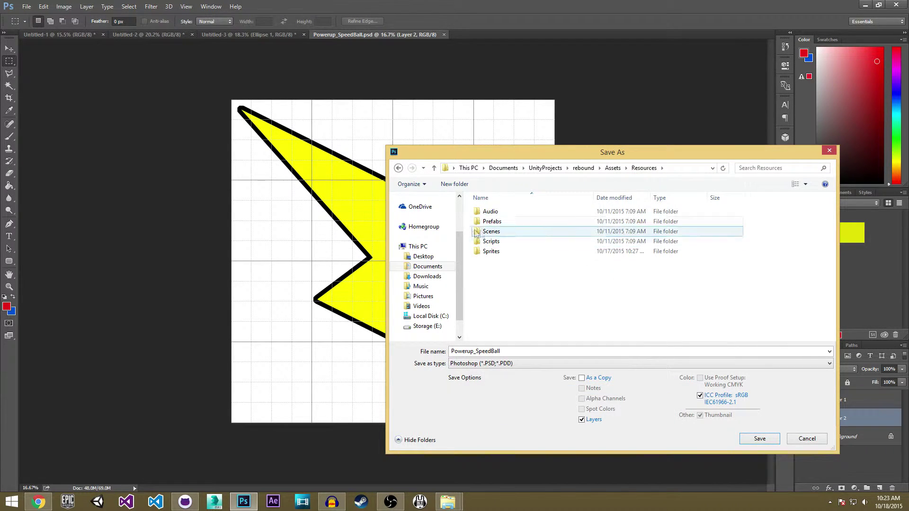
double_click(491, 251)
click(752, 437)
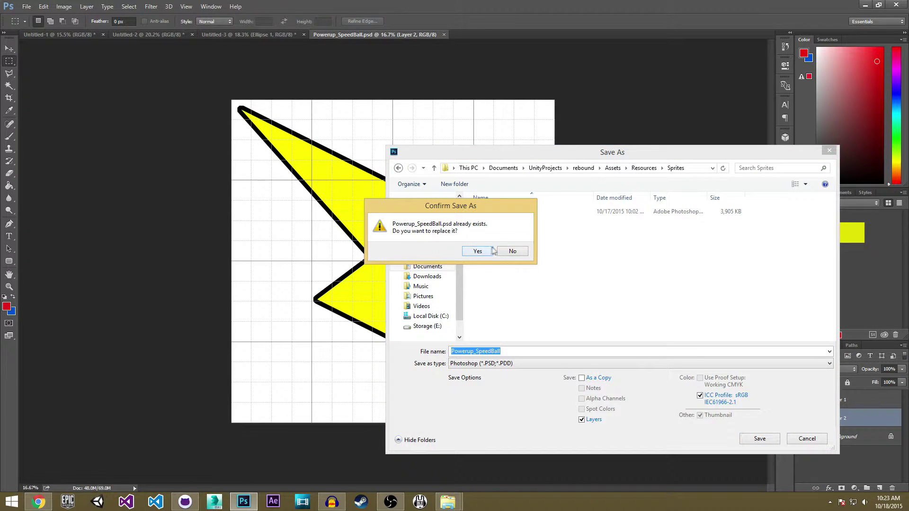
click(490, 252)
click(564, 156)
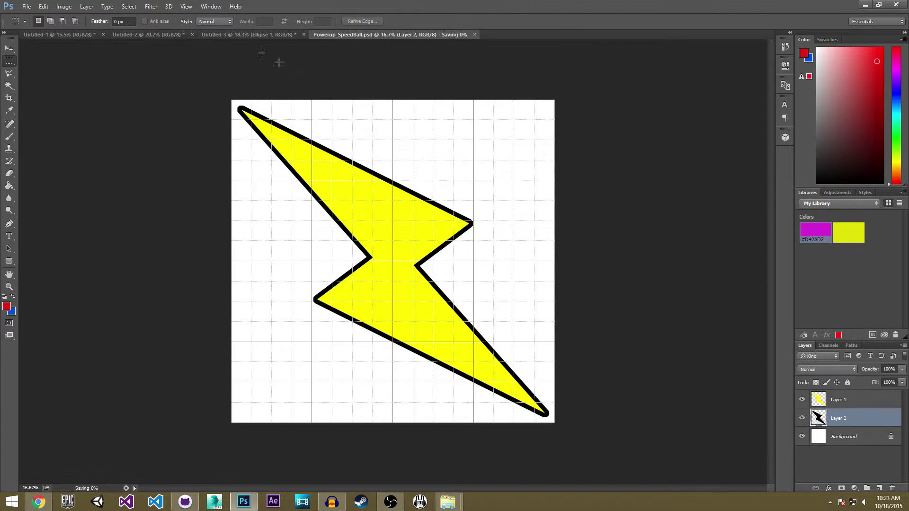
Save the red 3x icon document as Powerup_3X.
click(215, 36)
key(ctrl+s)
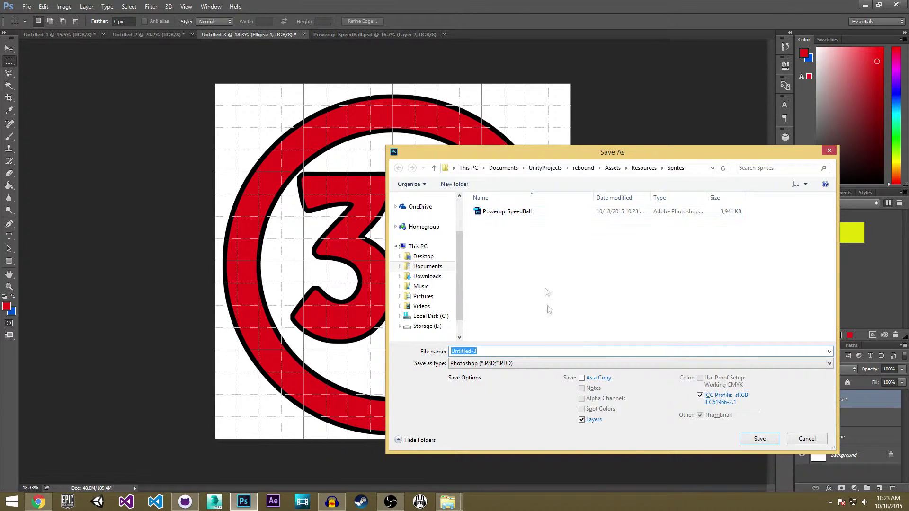
text(Powerup)
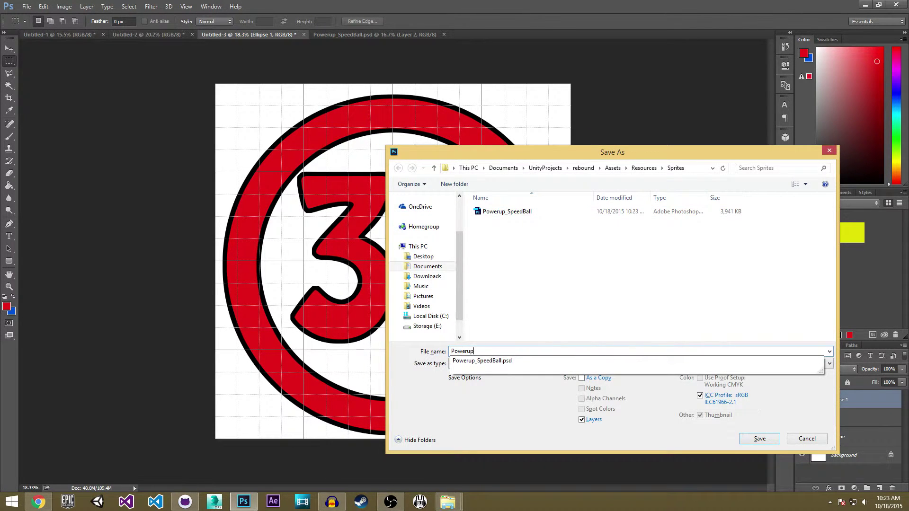
text(_3X)
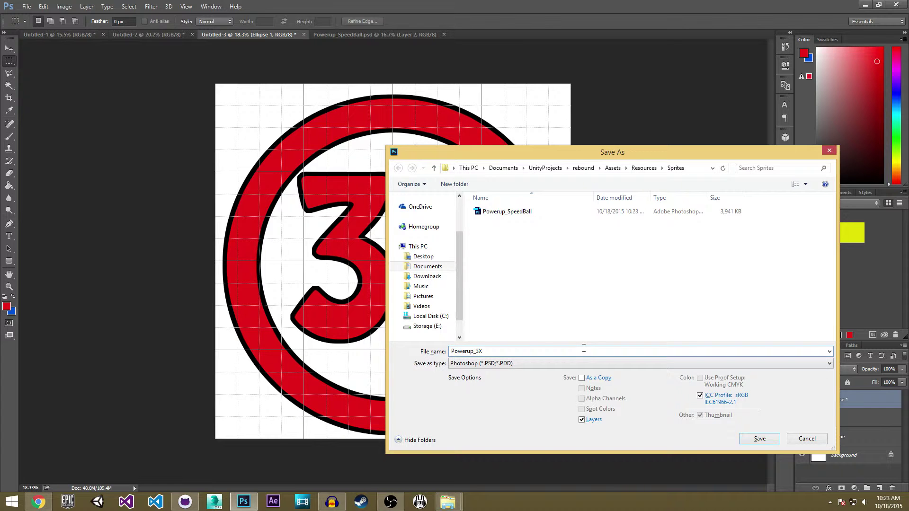
key(Return)
key(Return)
Save the blue 2x icon document as Powerup_2X.psd with compatibility options accepted.
click(124, 34)
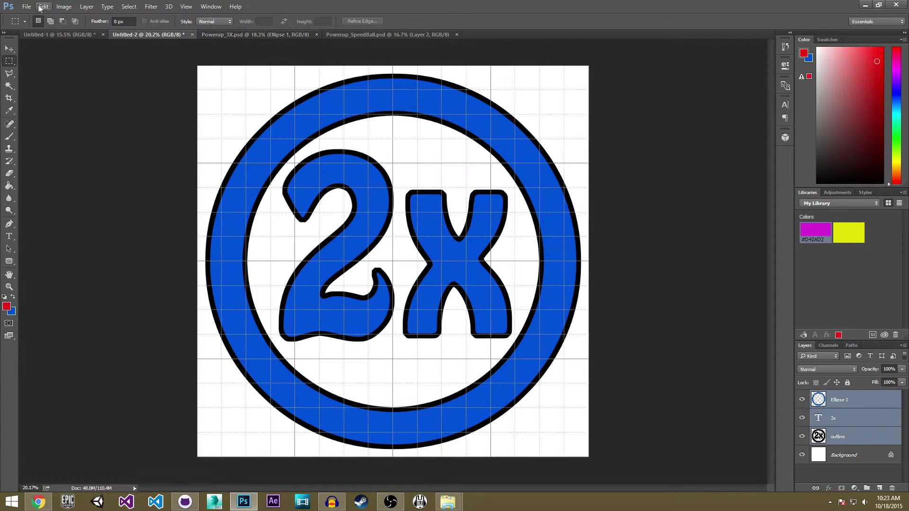
click(26, 6)
click(52, 111)
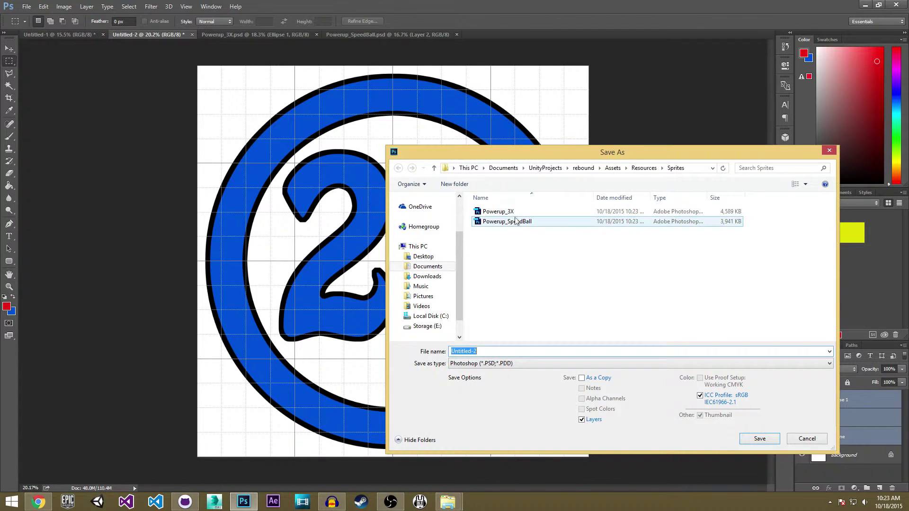
click(507, 211)
click(479, 350)
key(BackSpace)
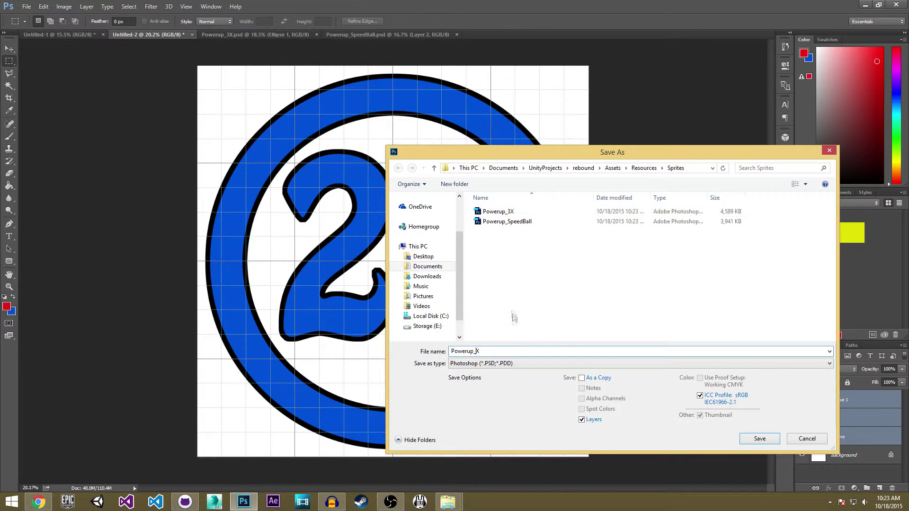
click(756, 438)
key(Return)
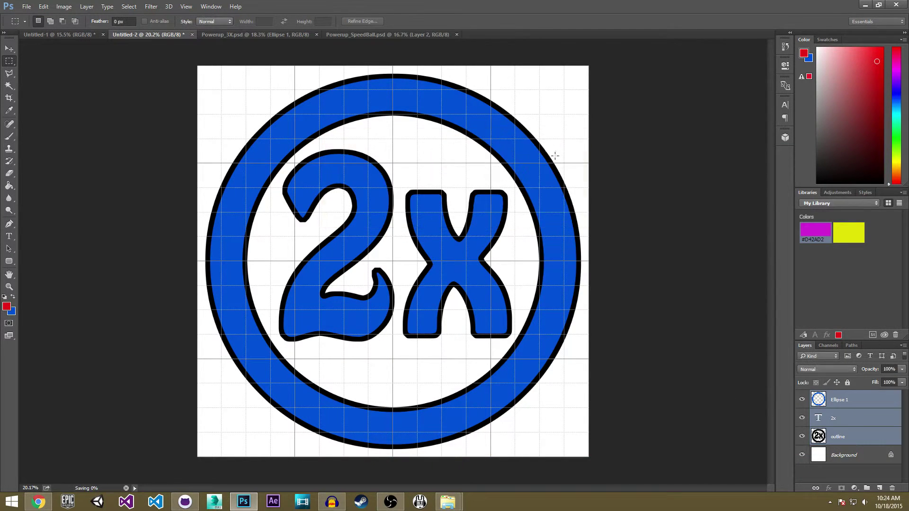
Save the magenta clock icon as Powerup_NoCooldown.psd with compatibility options accepted.
click(64, 34)
key(ctrl+shift+s)
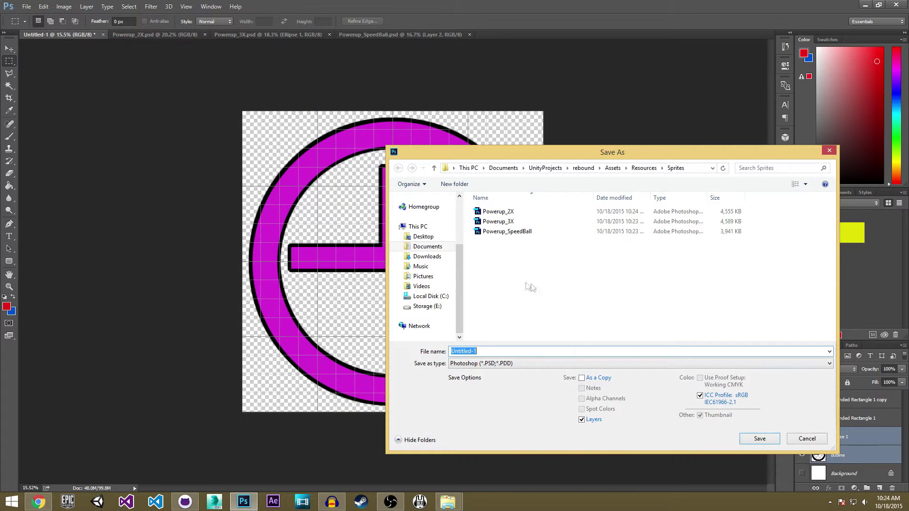
text(Poweru)
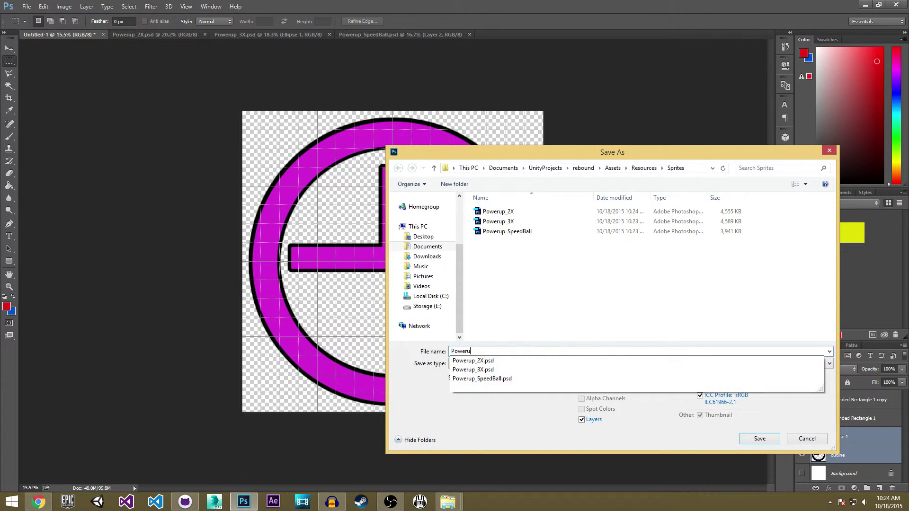
text(p_No)
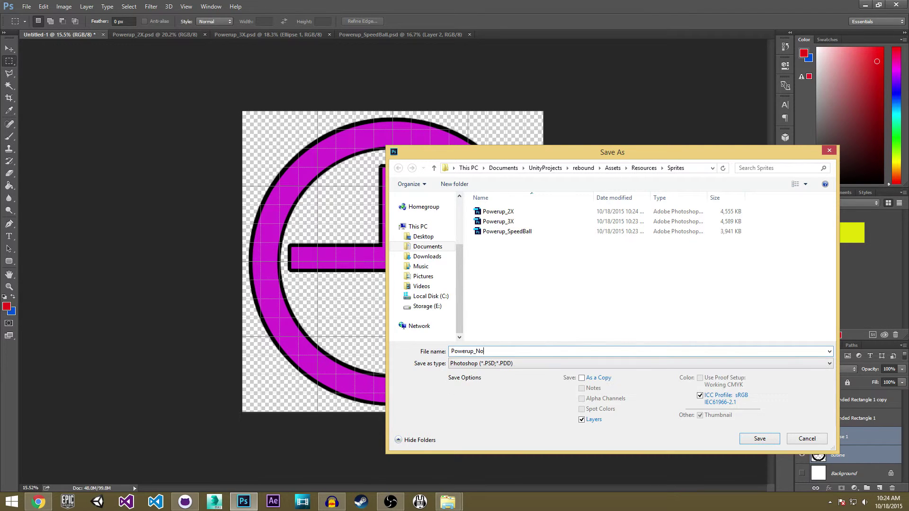
text(Cooldown)
key(Return)
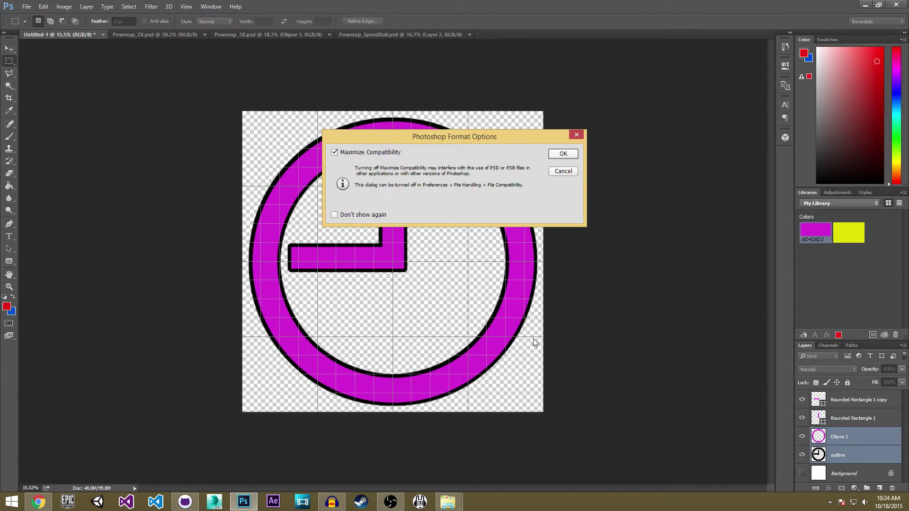
key(Return)
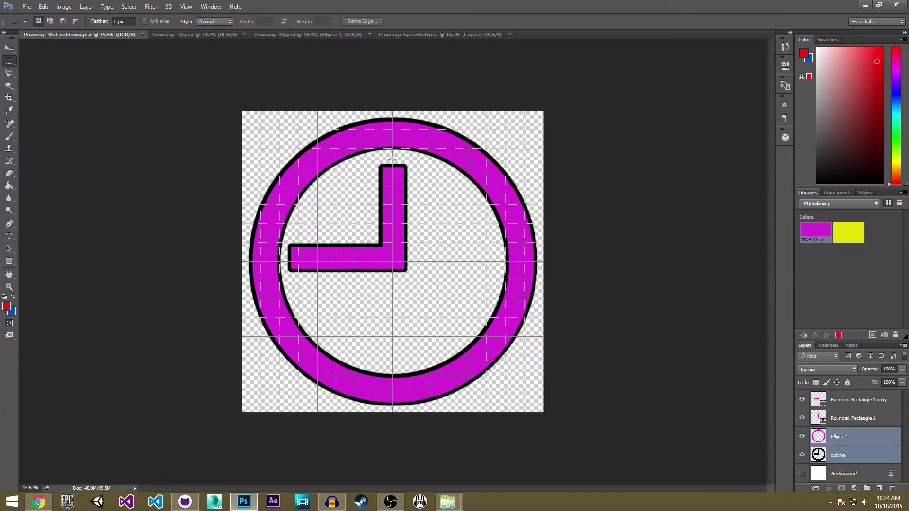